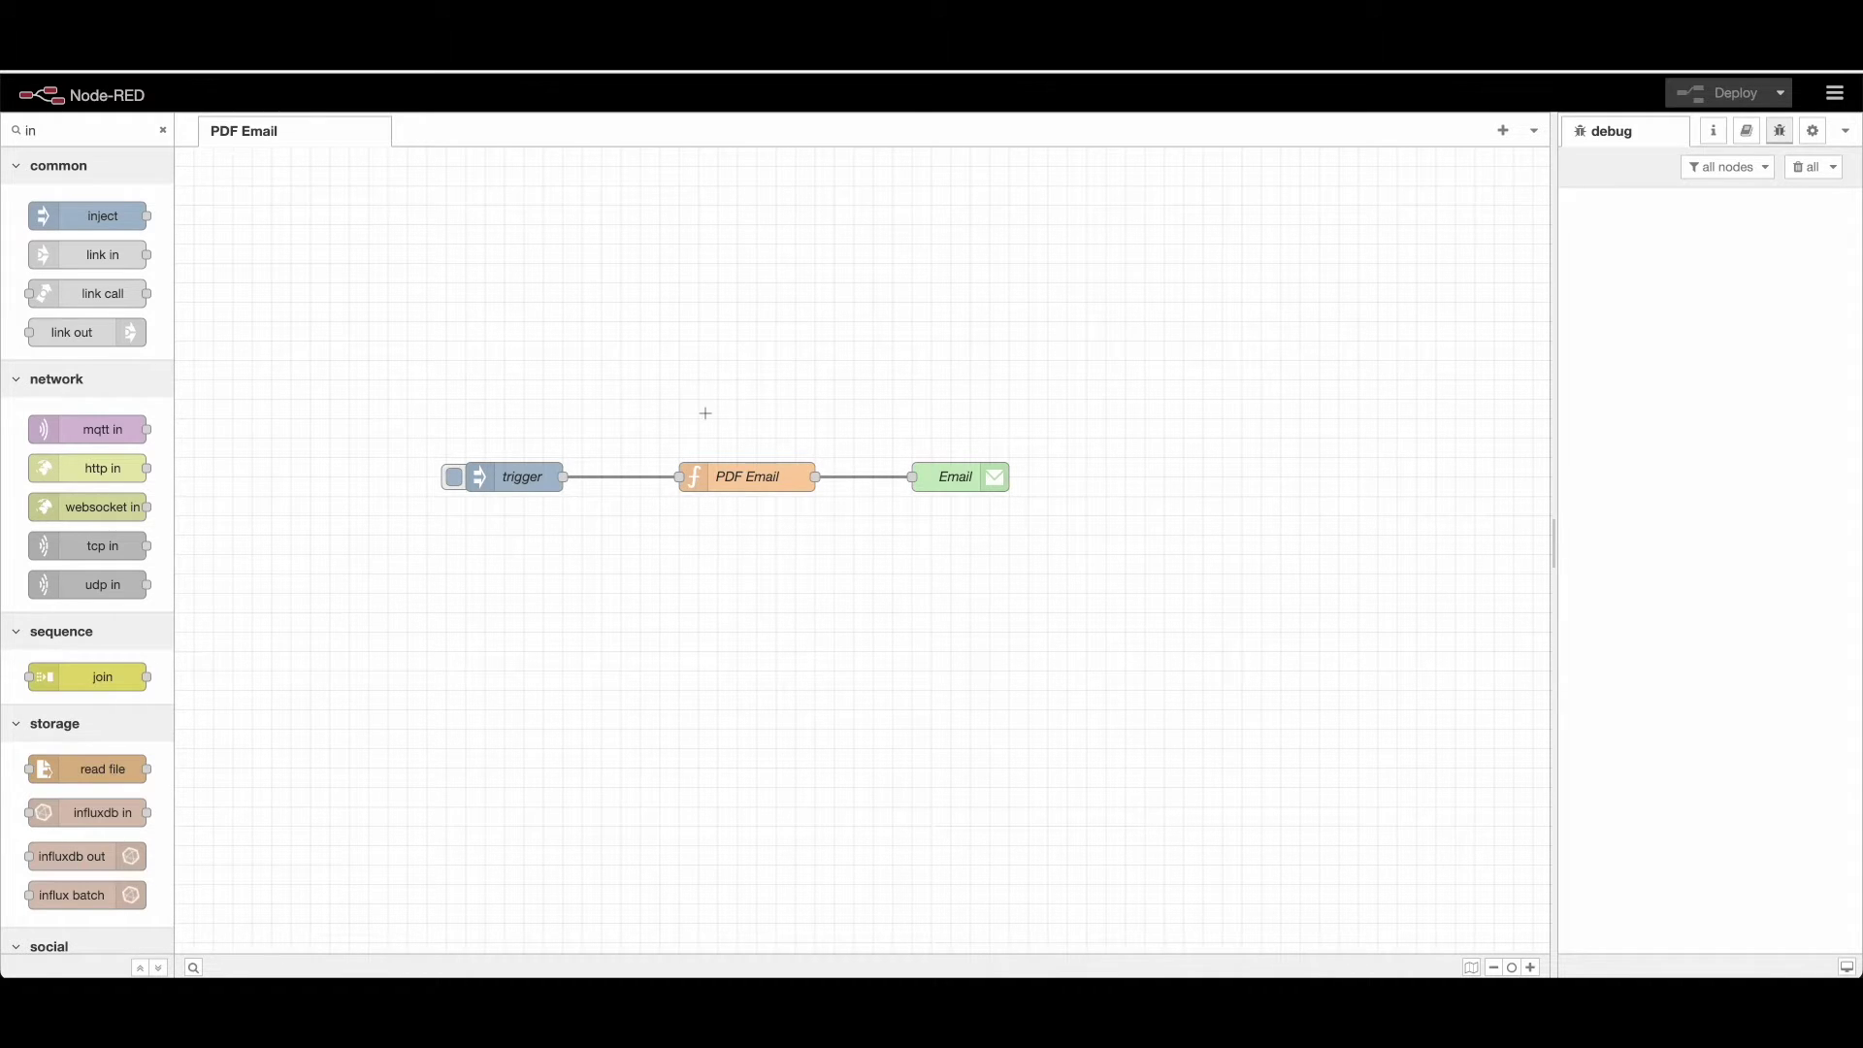
# - Lasso-select the Email node at the end of the flow, then clear the selection
pyautogui.moveTo(668, 416); pyautogui.dragTo(869, 556)
pyautogui.moveTo(888, 423); pyautogui.dragTo(1044, 502)
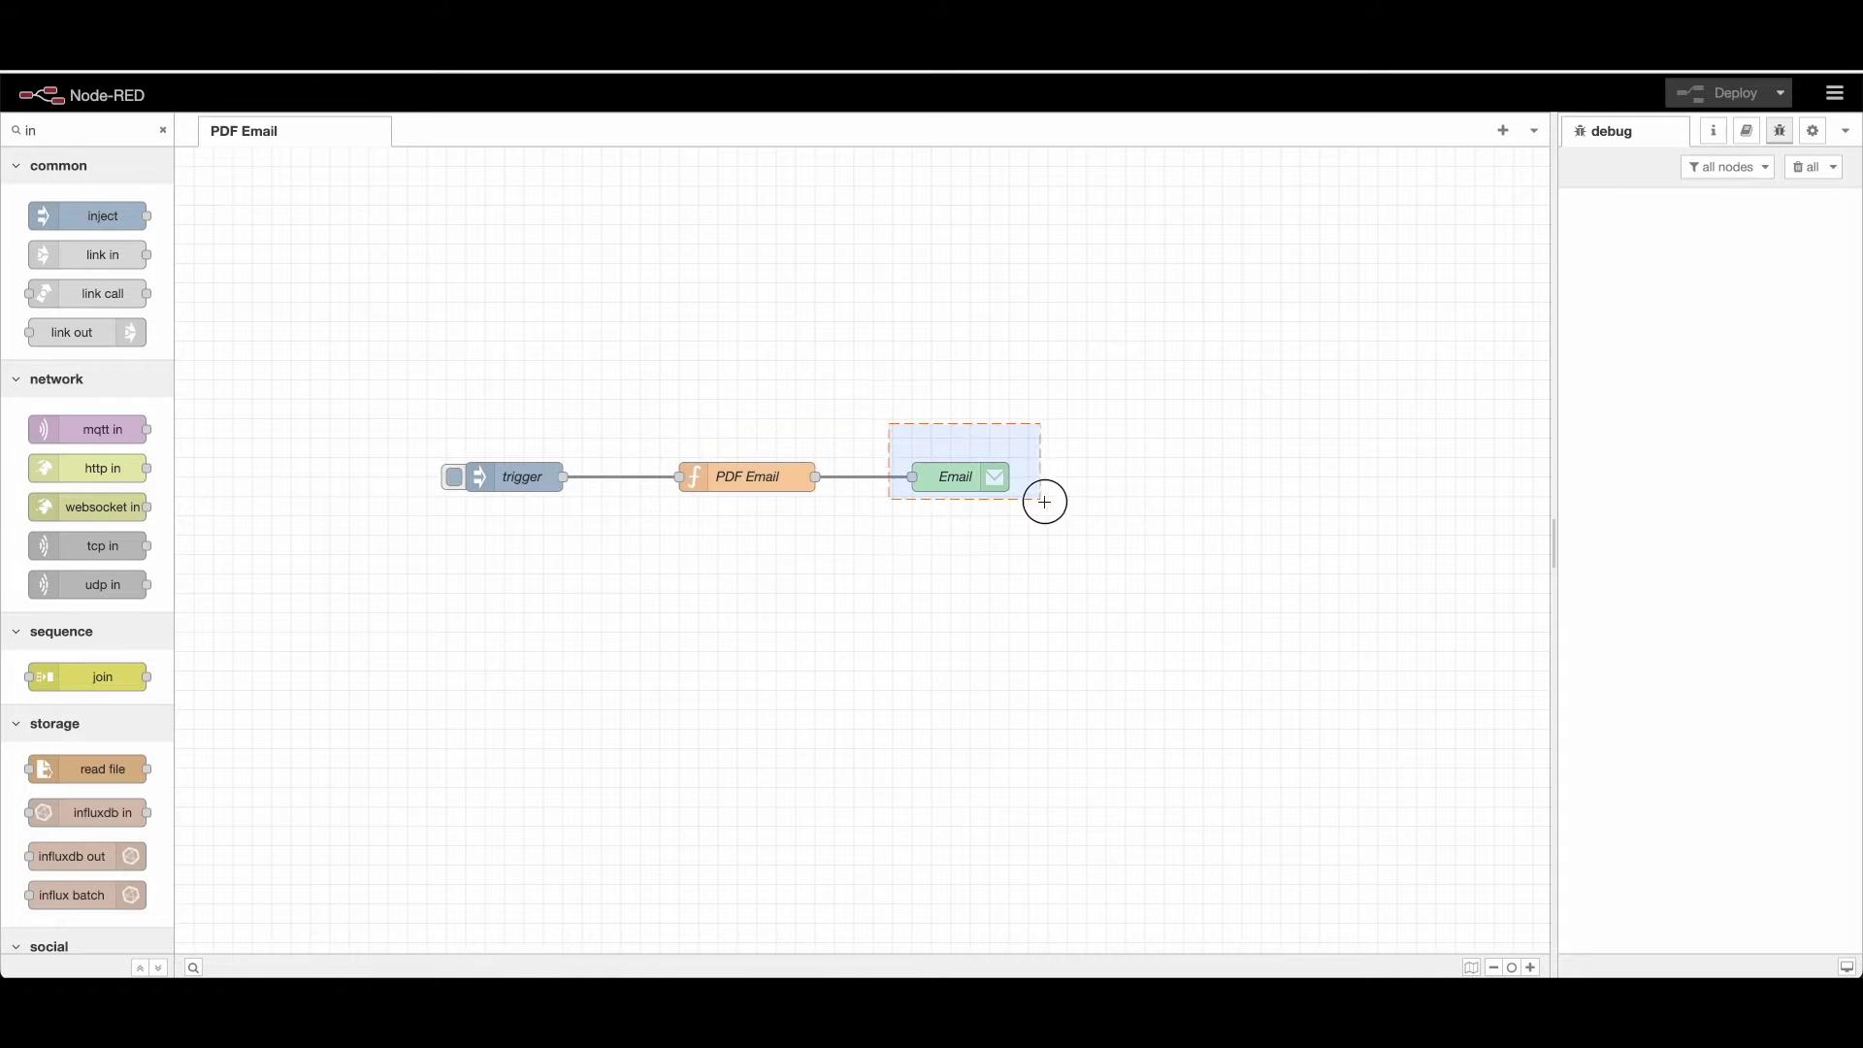
pyautogui.click(1043, 524)
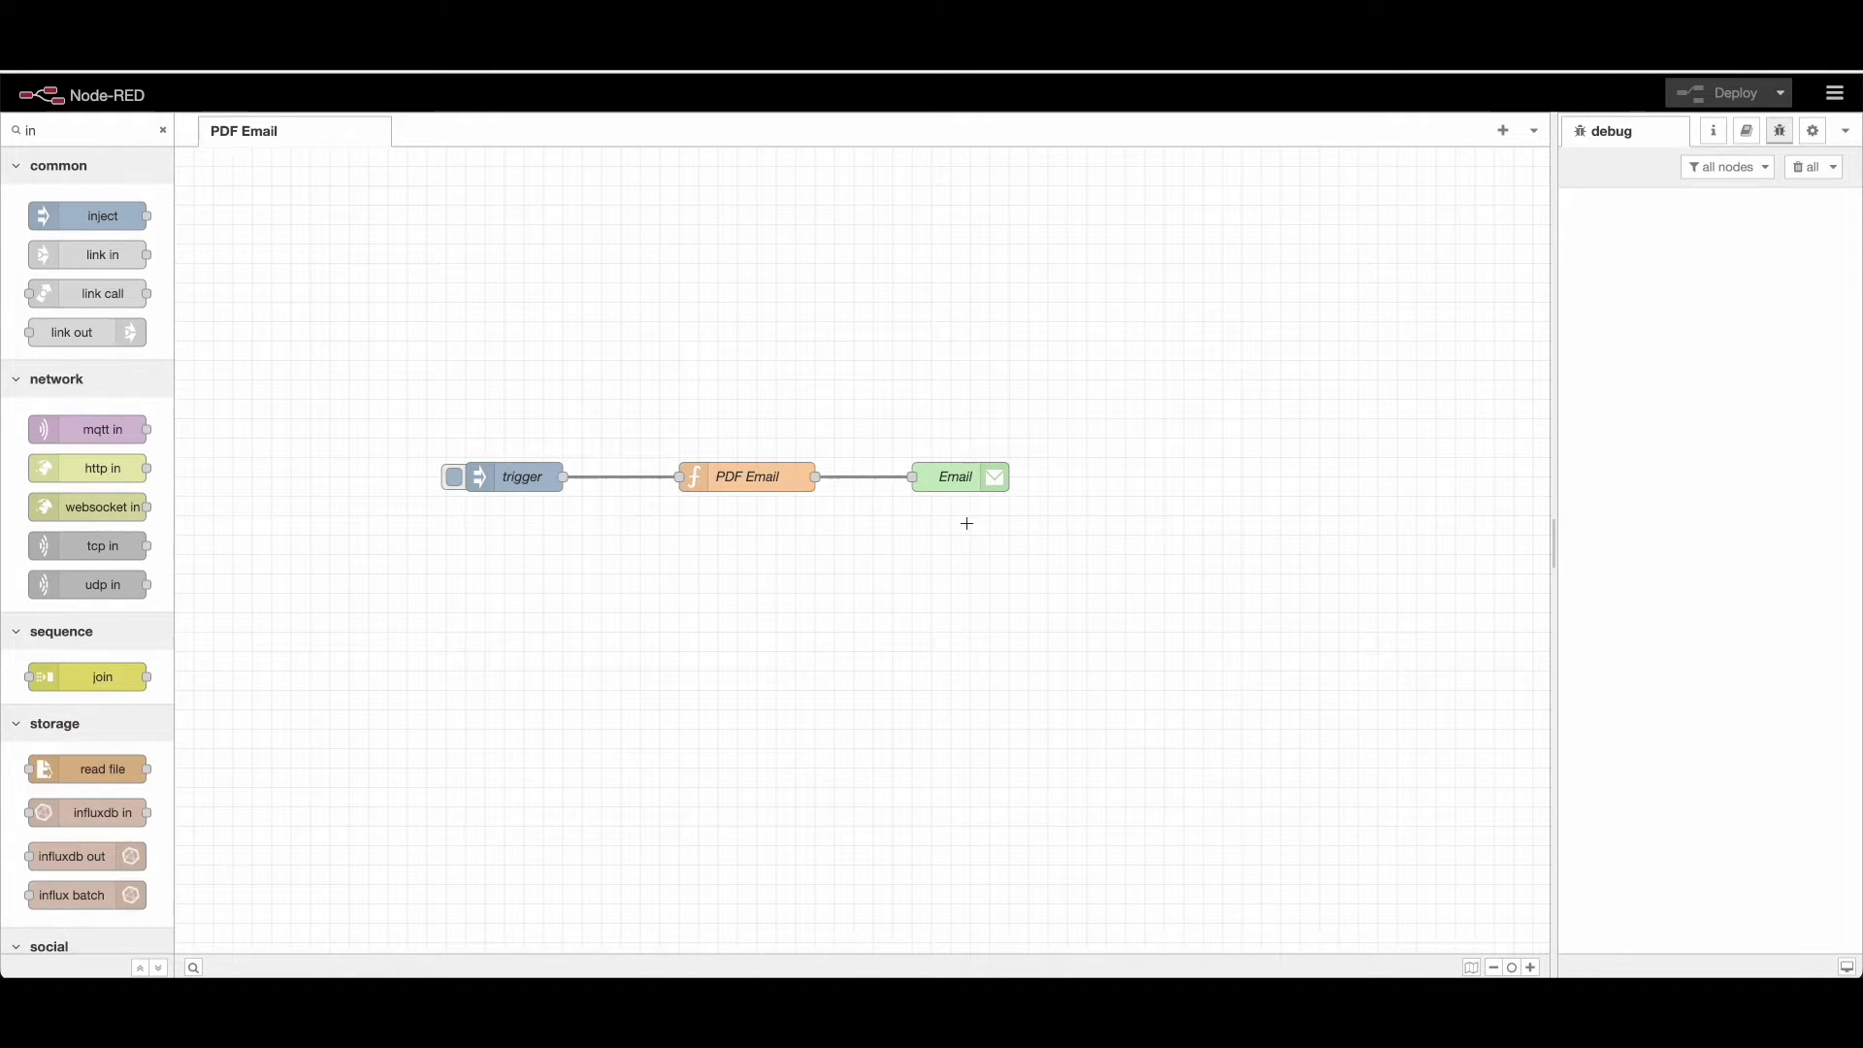
# - Review the Email node settings twice without changes and select the palette search text
pyautogui.doubleClick(956, 481)
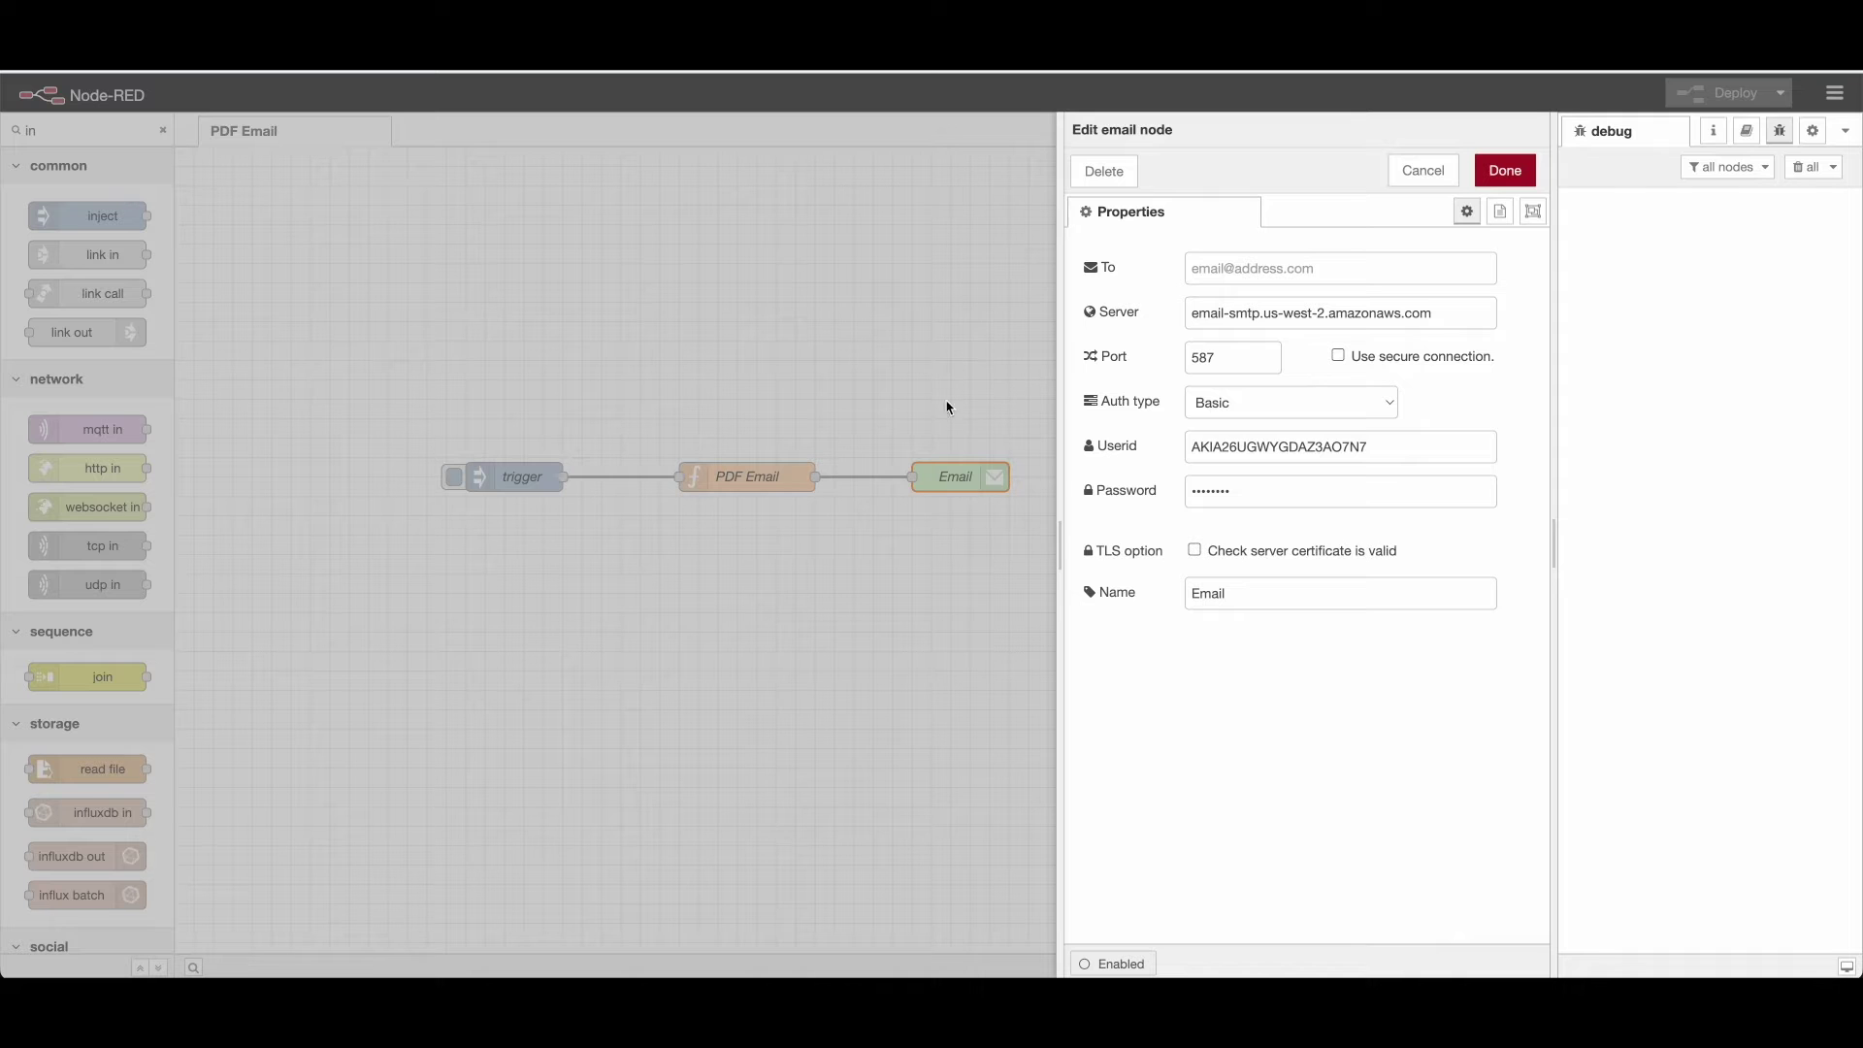
pyautogui.click(1422, 170)
pyautogui.doubleClick(29, 130)
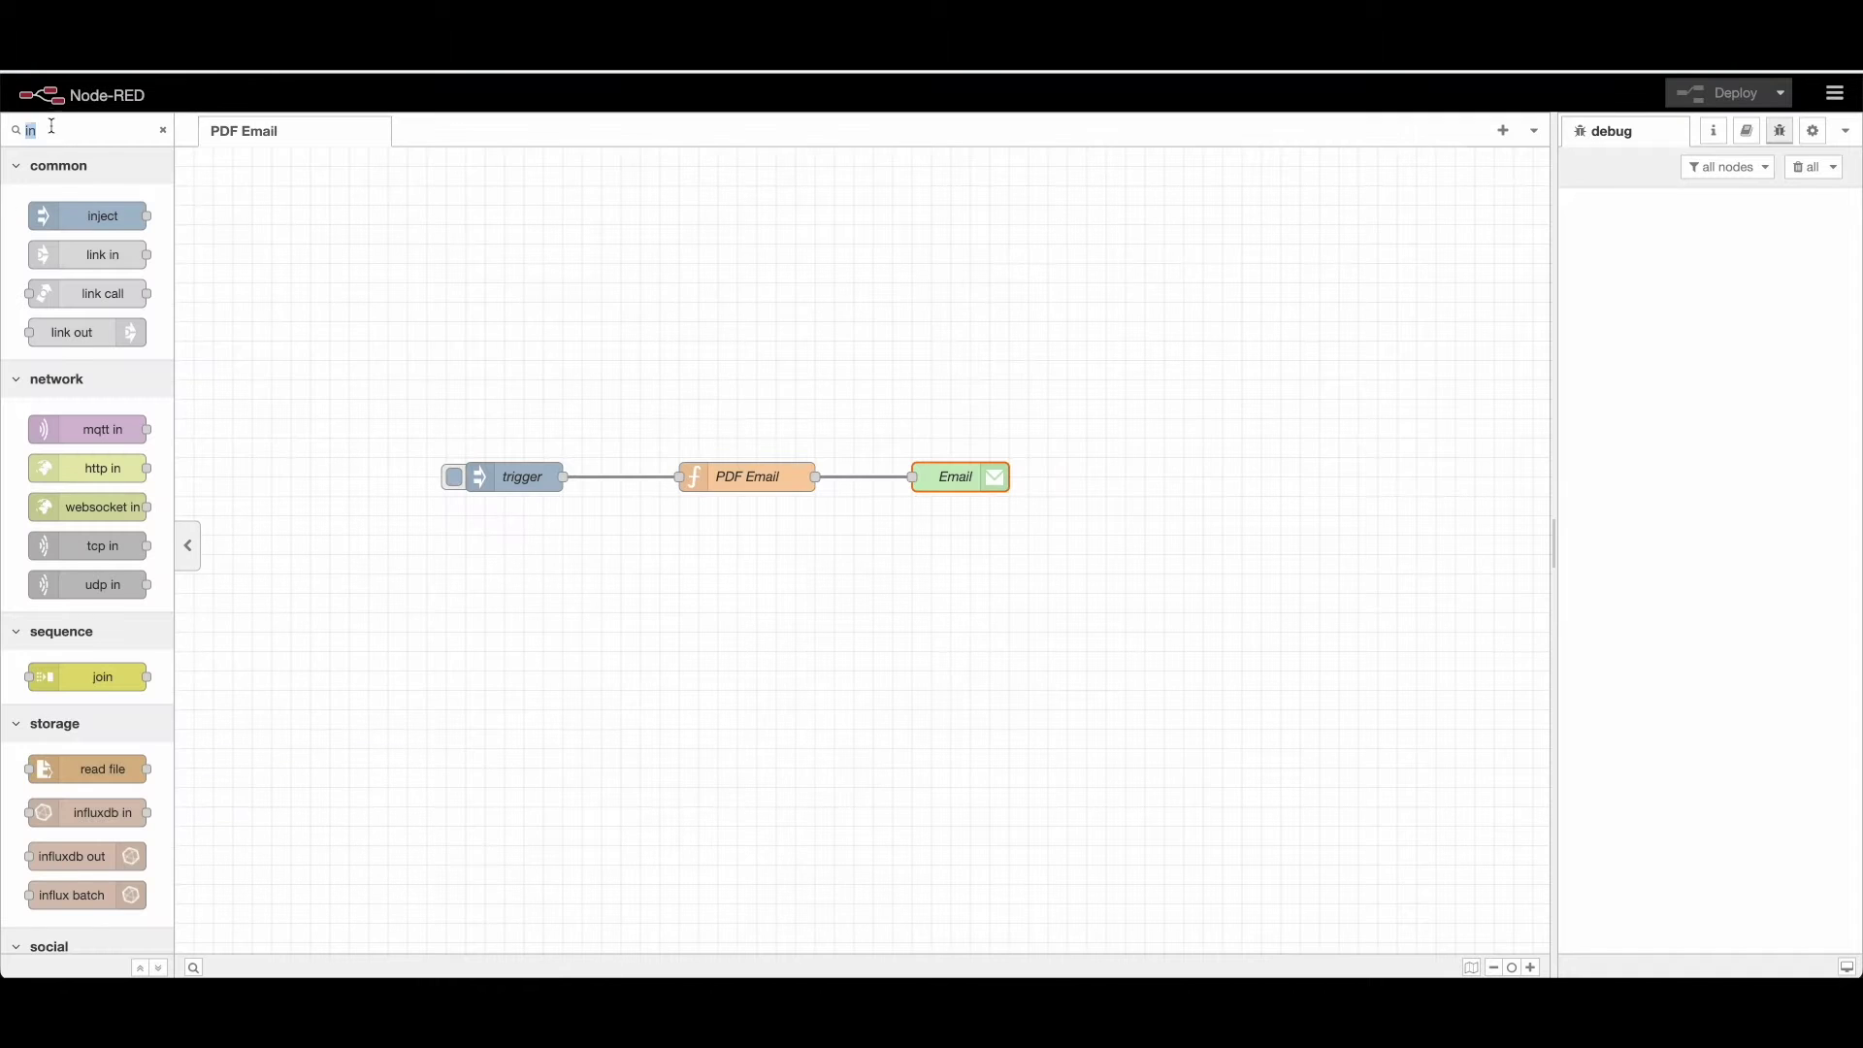
pyautogui.write('emai')
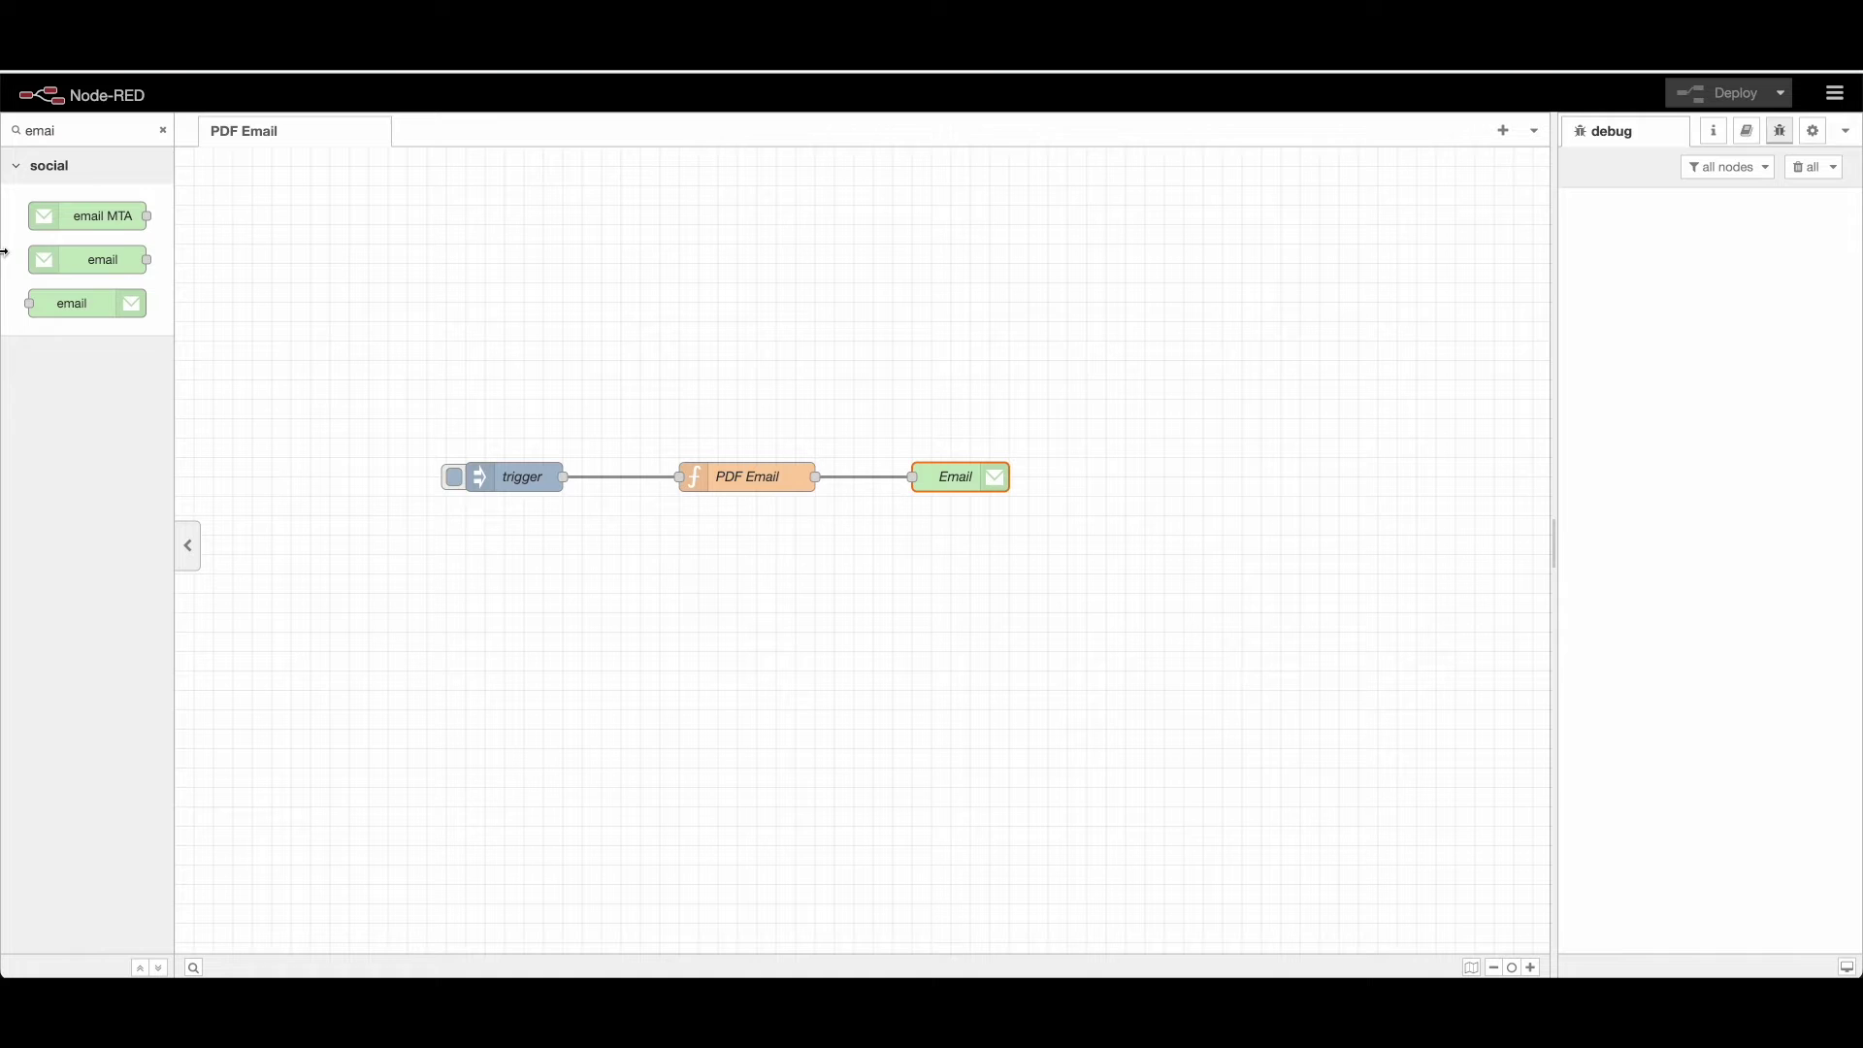
pyautogui.doubleClick(972, 477)
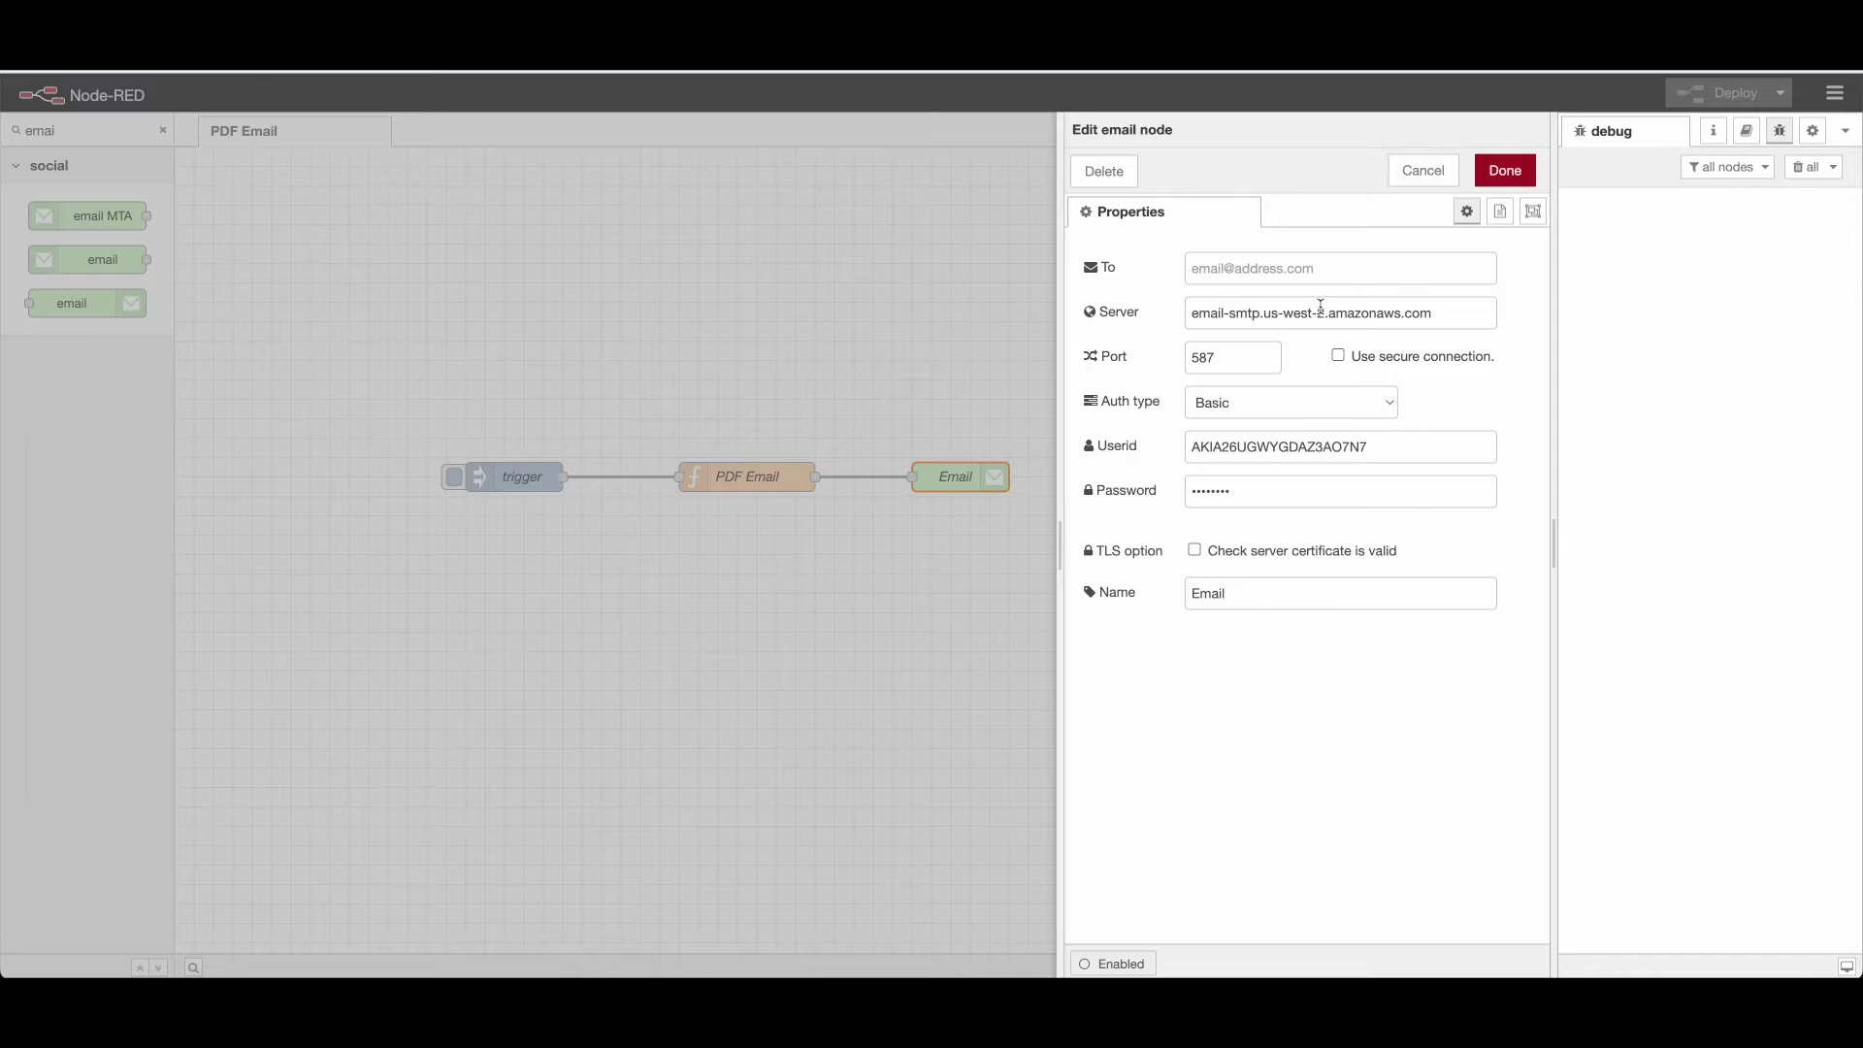
pyautogui.click(1505, 169)
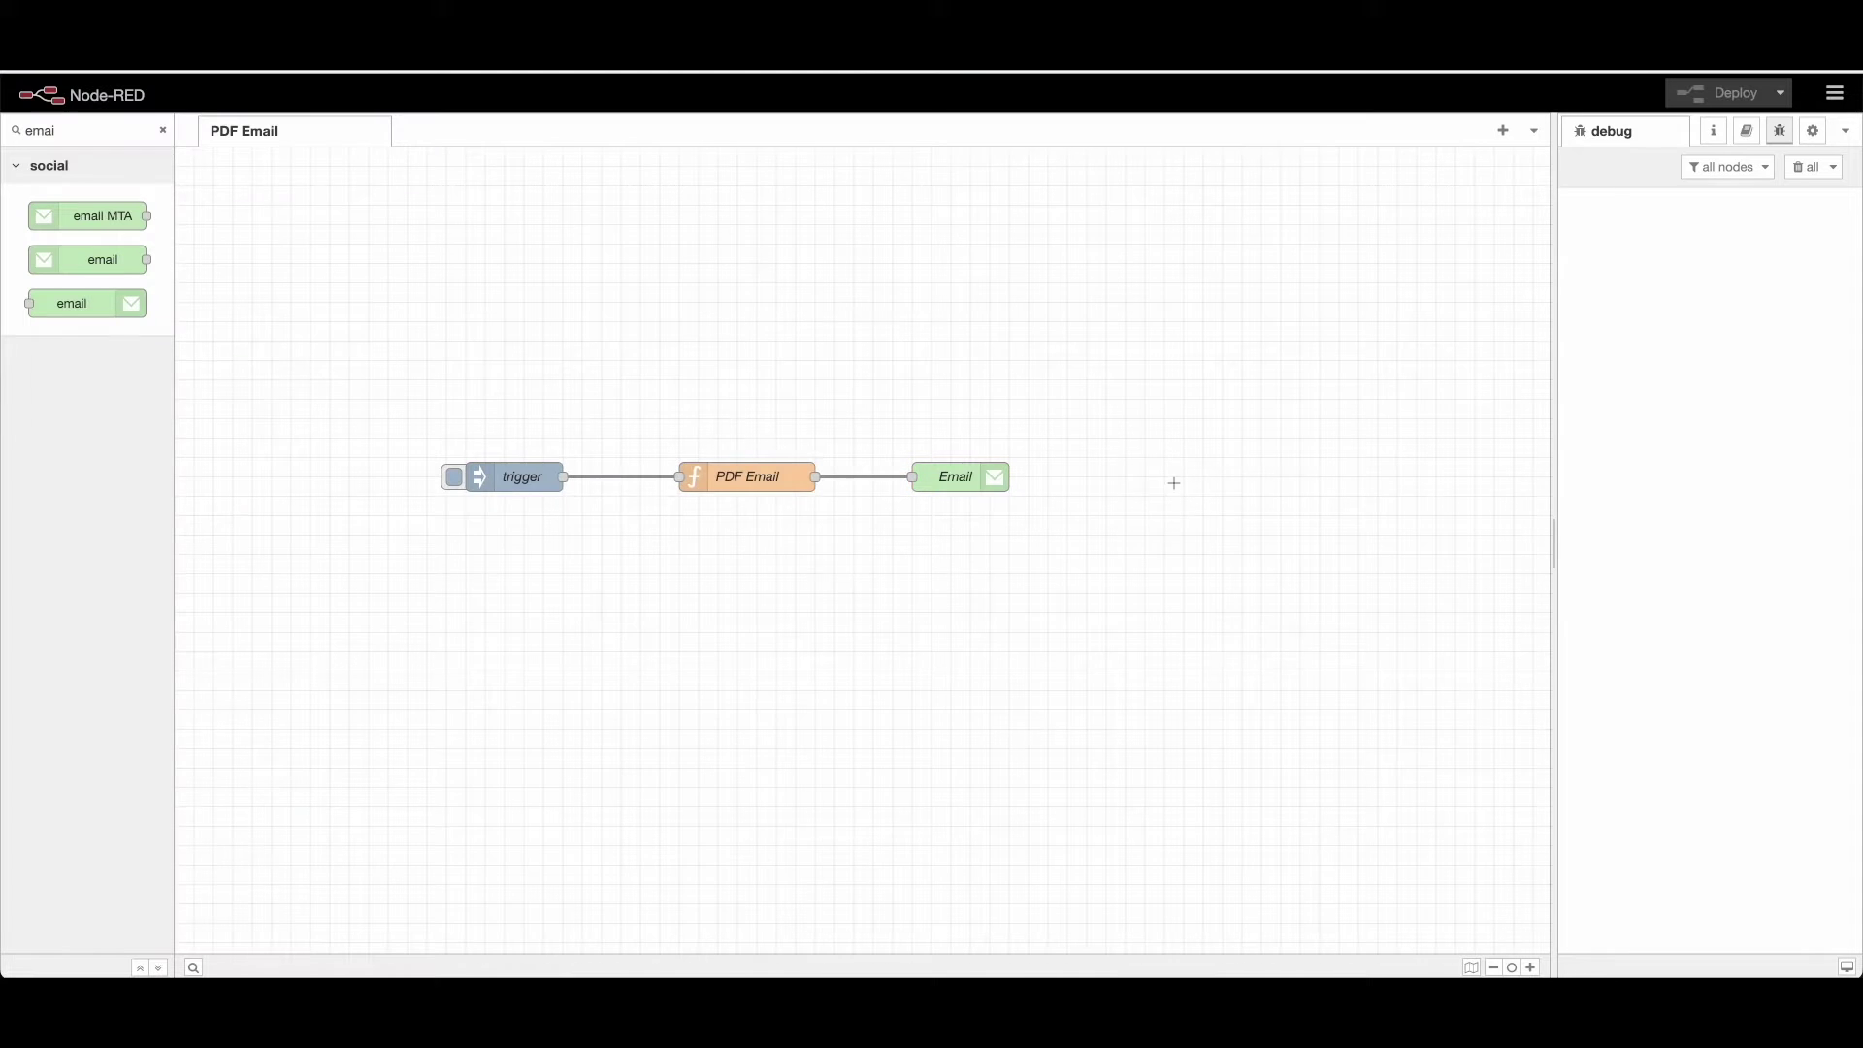
pyautogui.doubleClick(477, 481)
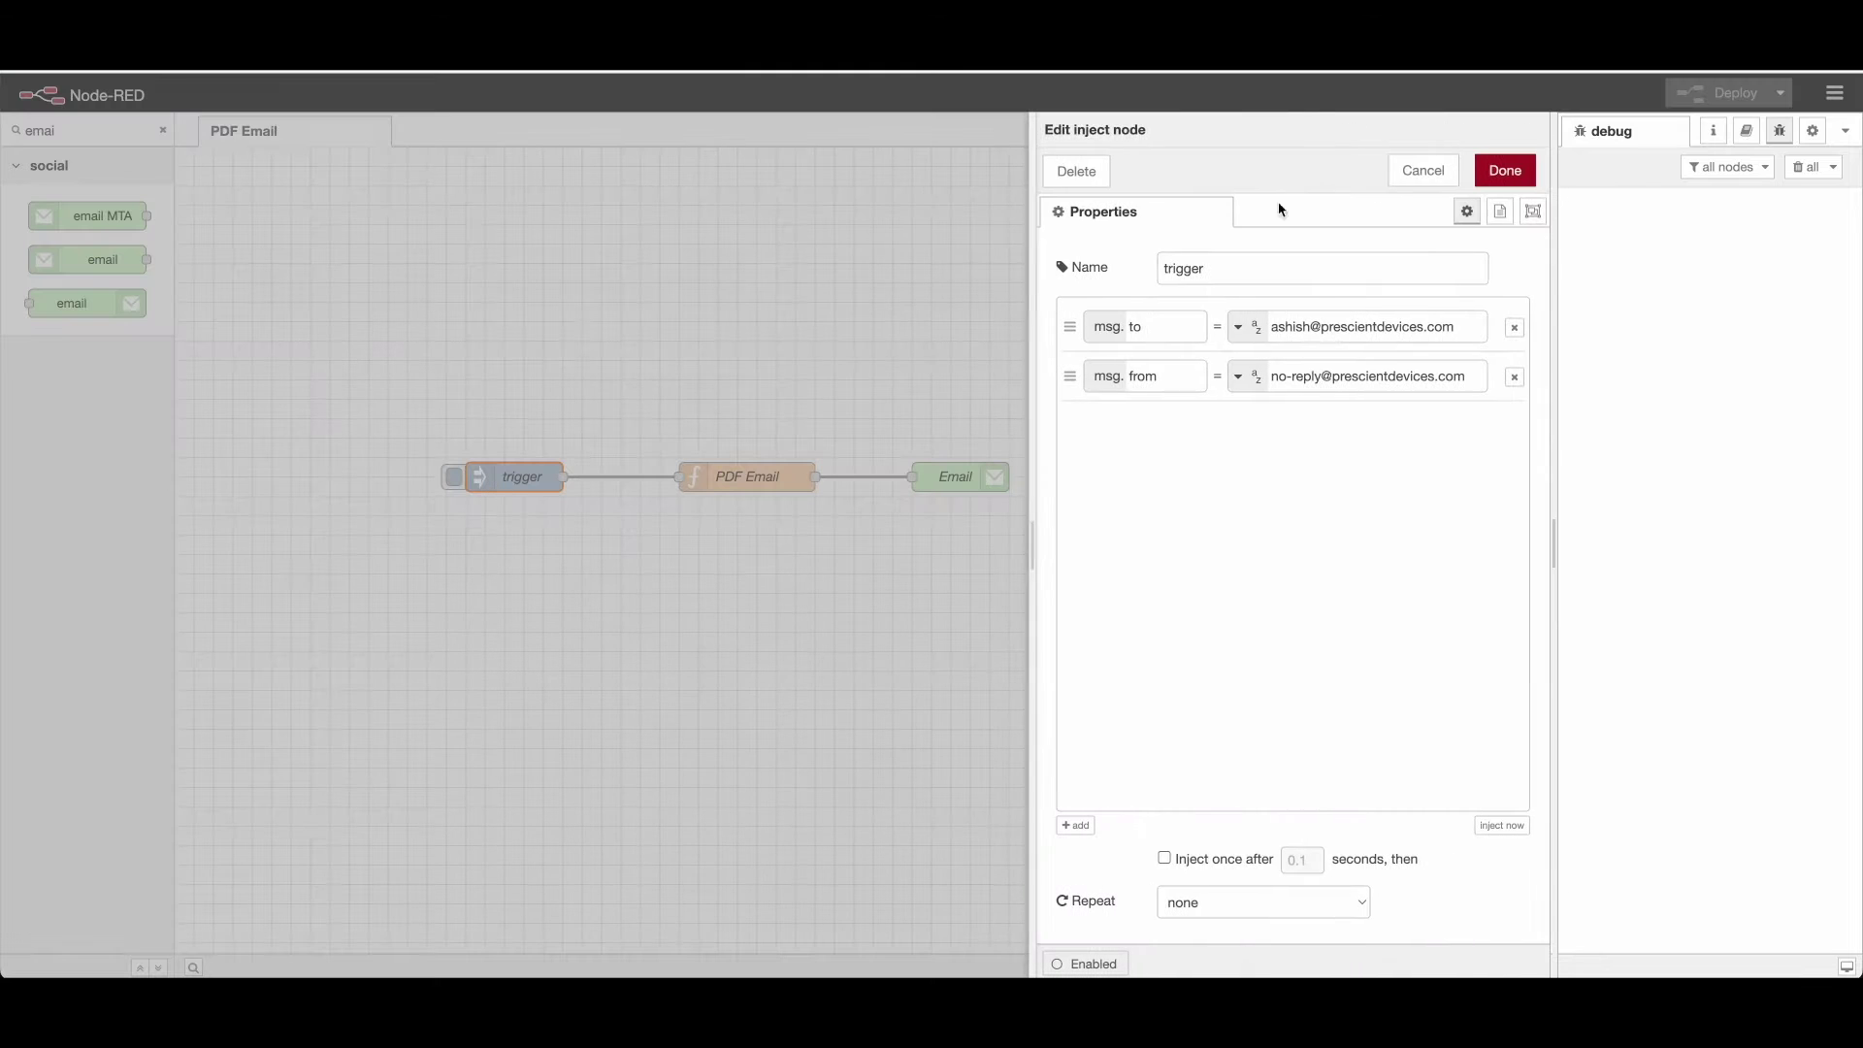
pyautogui.click(1153, 327)
pyautogui.click(1176, 379)
pyautogui.doubleClick(1341, 326)
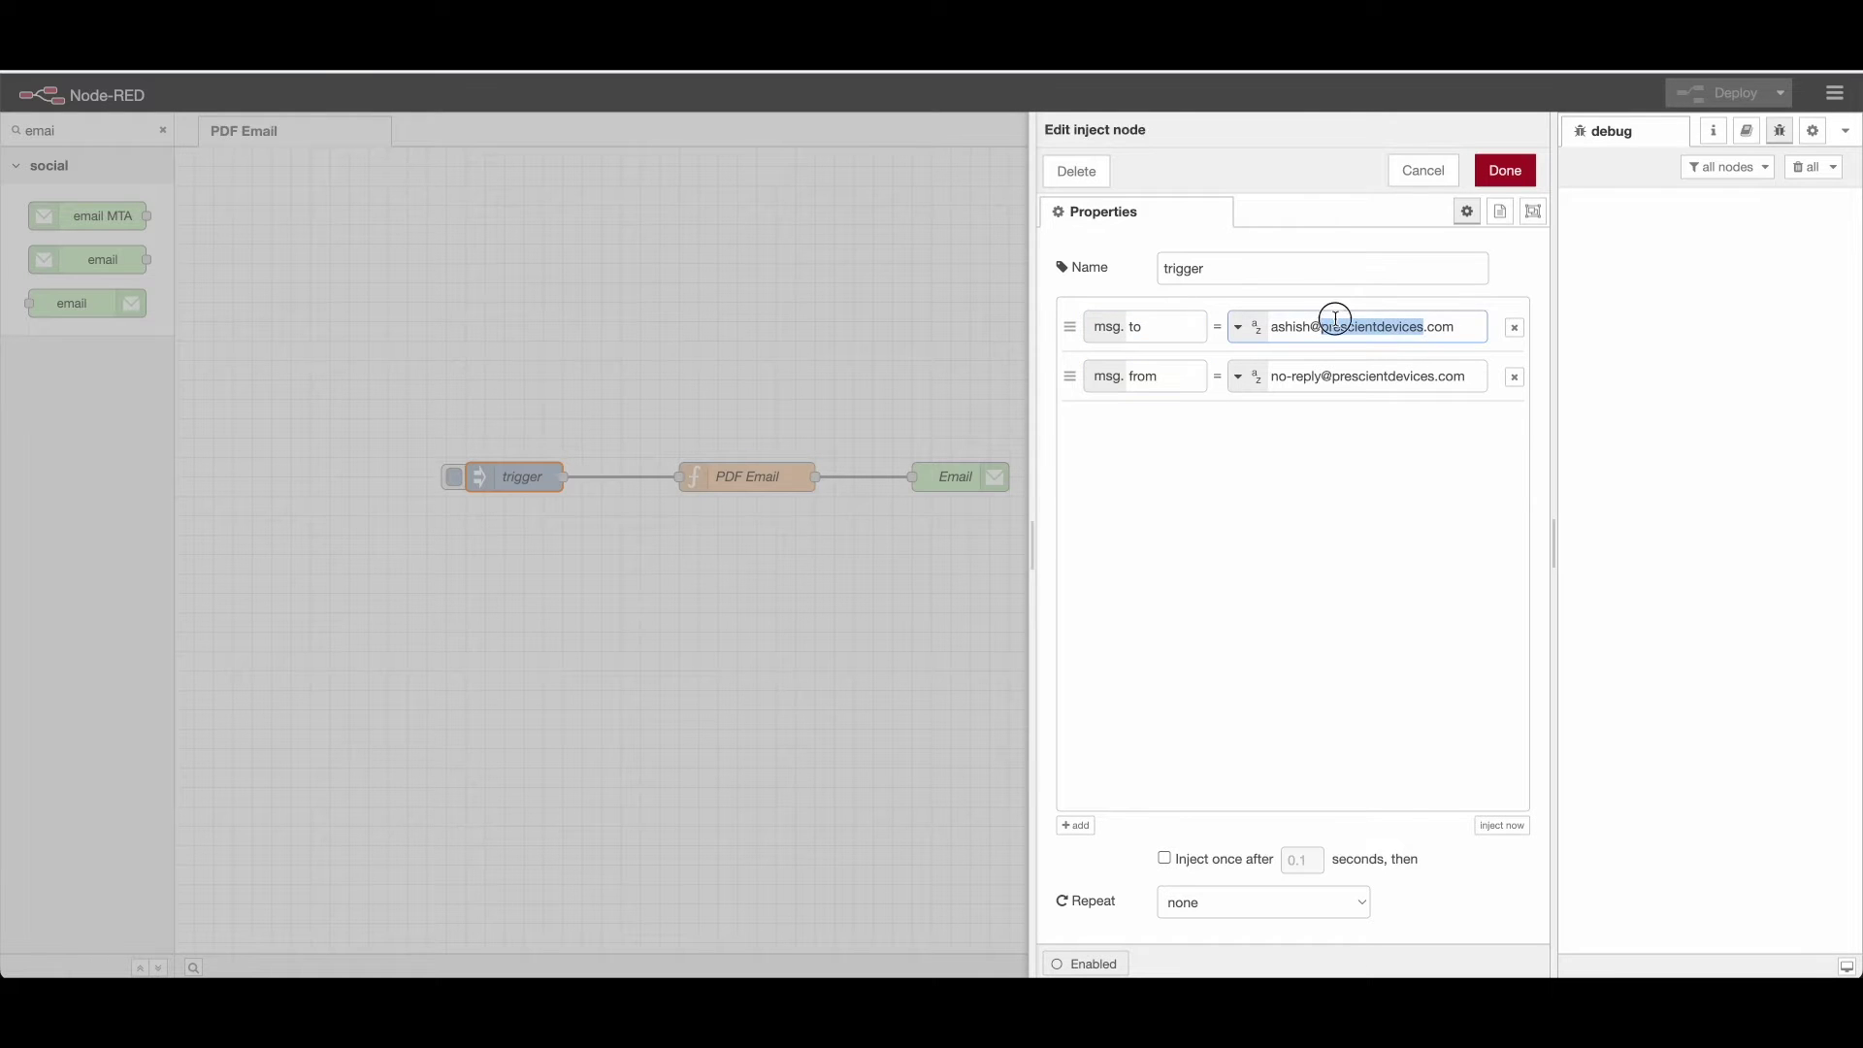
pyautogui.click(1332, 326)
pyautogui.moveTo(1274, 326); pyautogui.dragTo(1473, 327)
pyautogui.moveTo(1276, 377); pyautogui.dragTo(1470, 377)
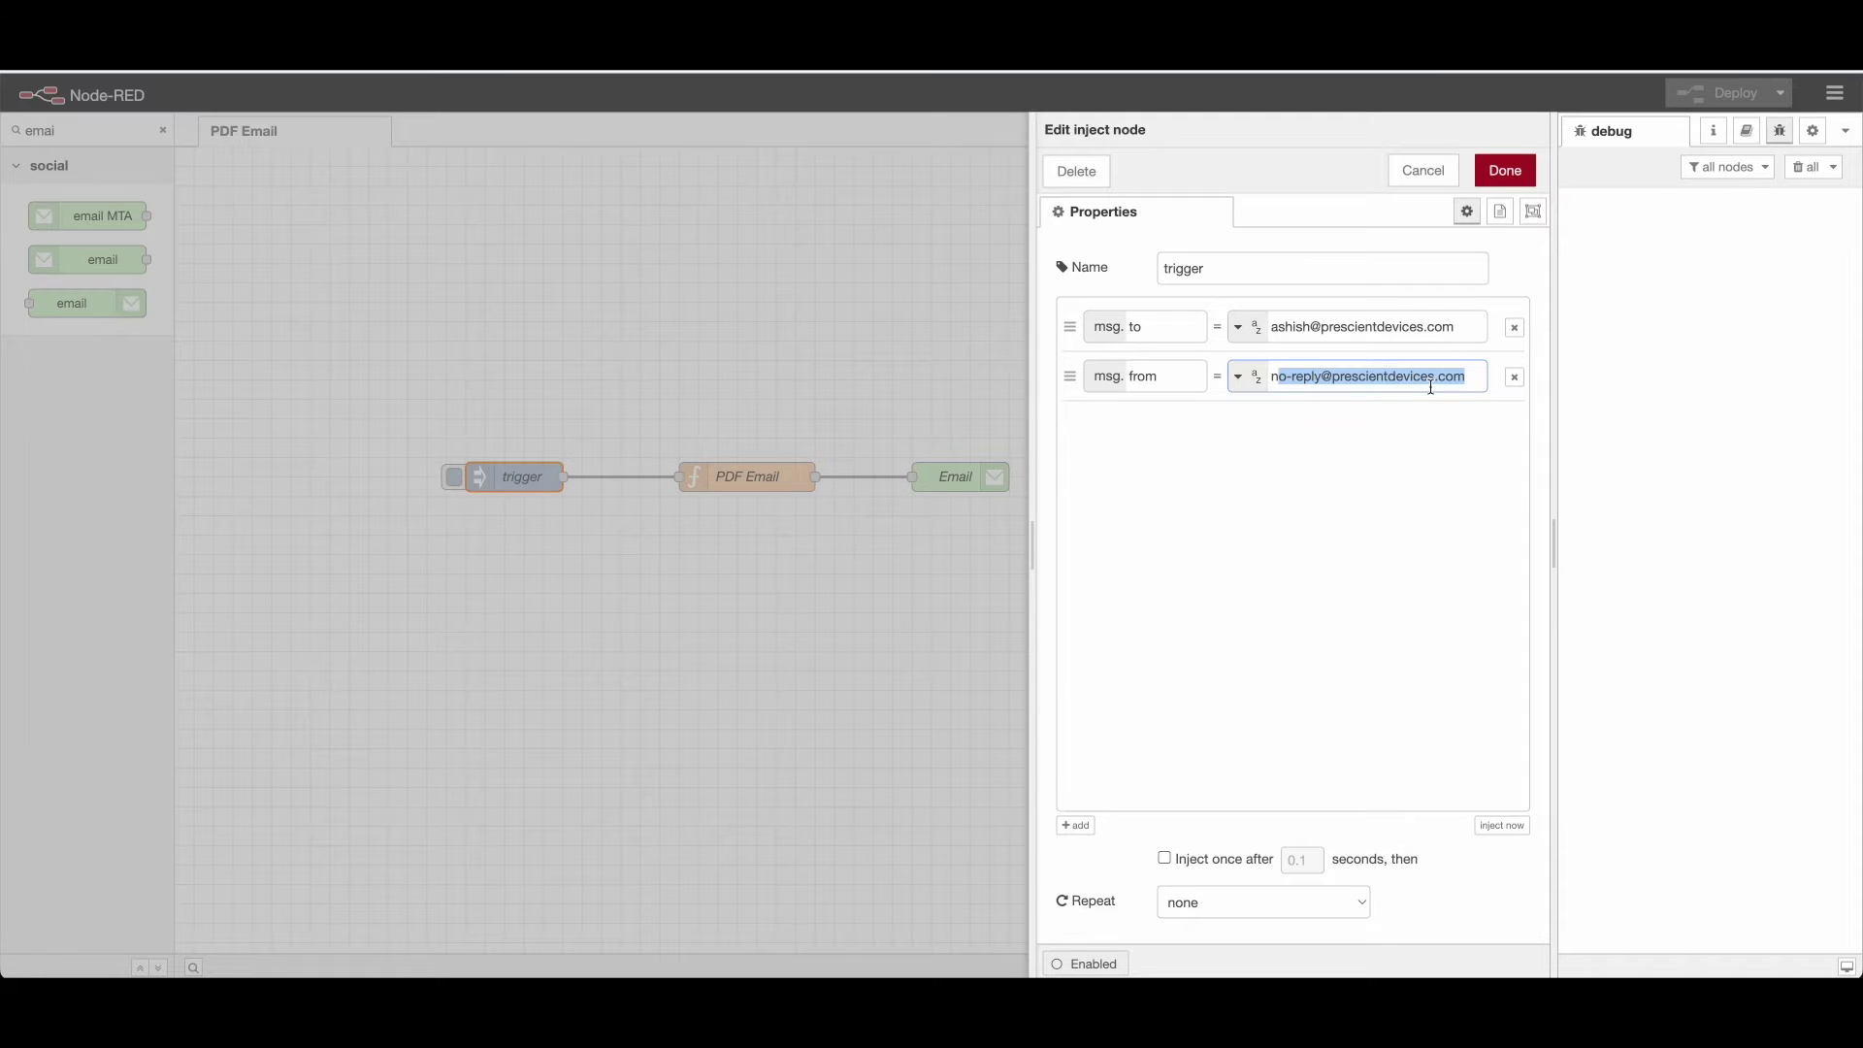
pyautogui.click(1506, 171)
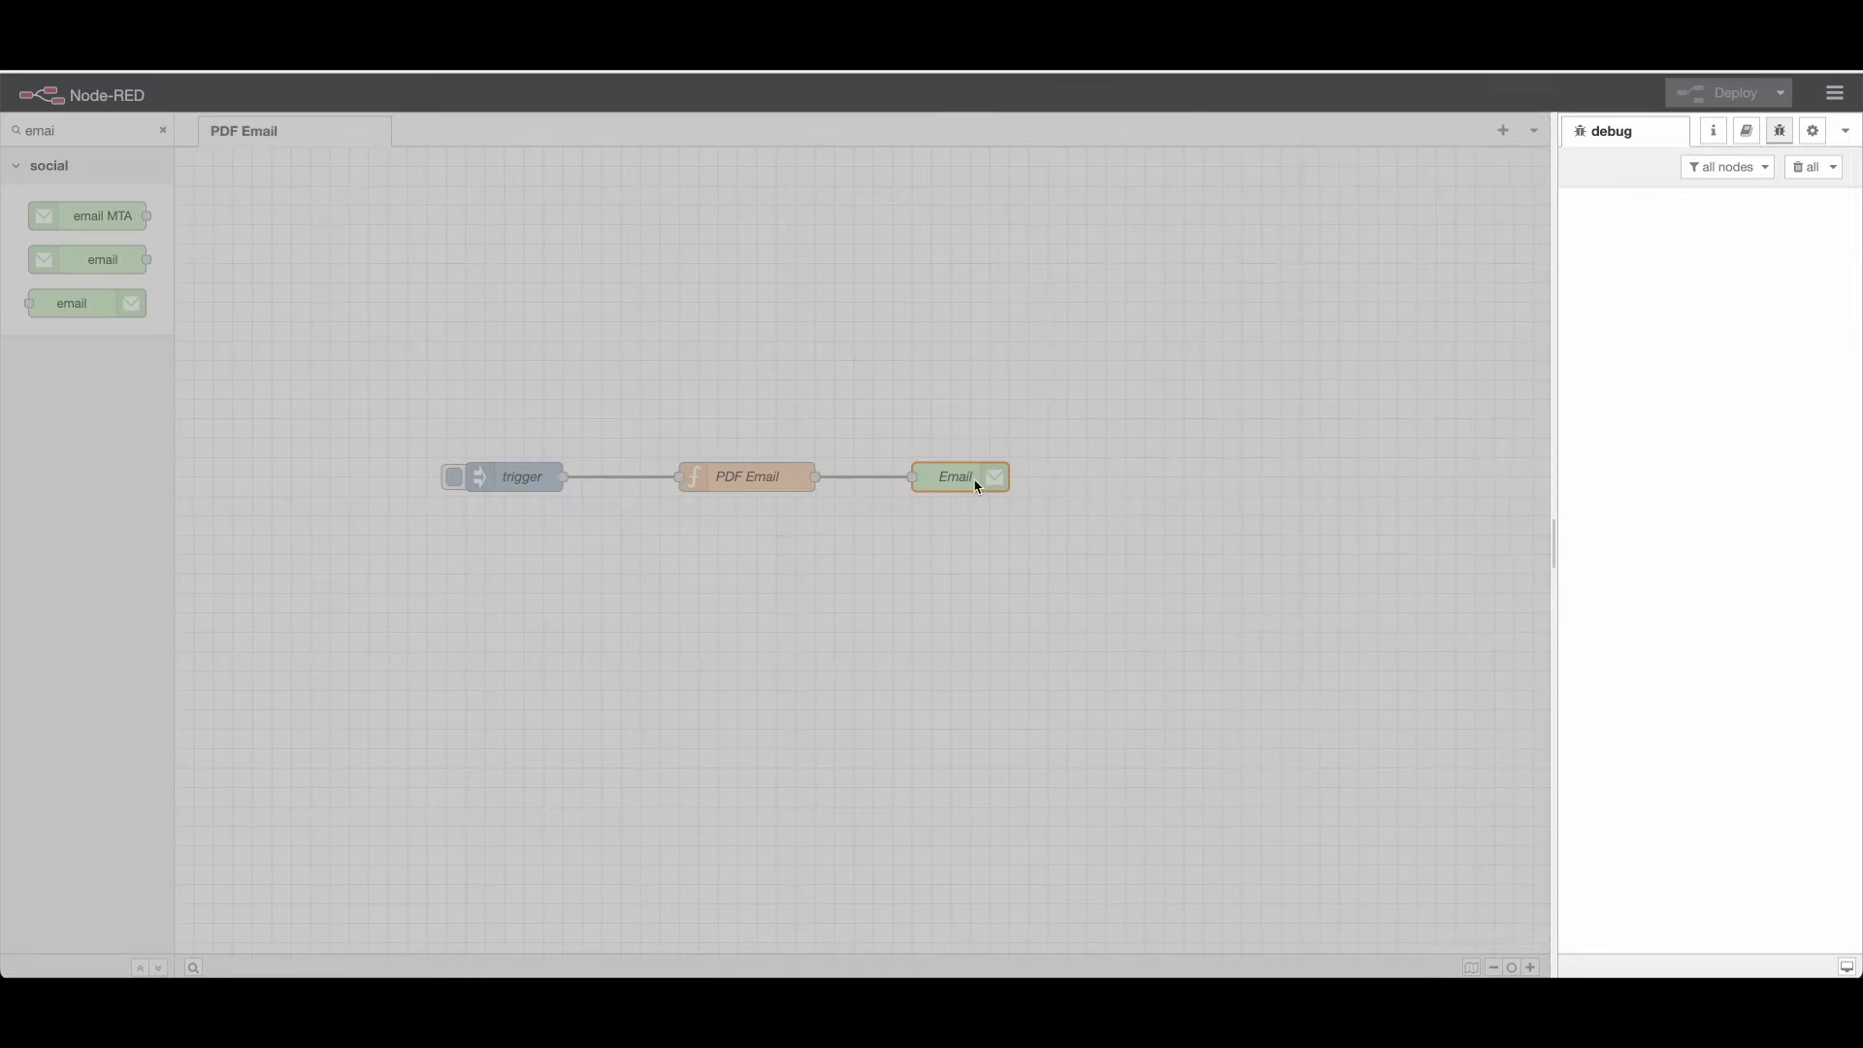
pyautogui.doubleClick(975, 483)
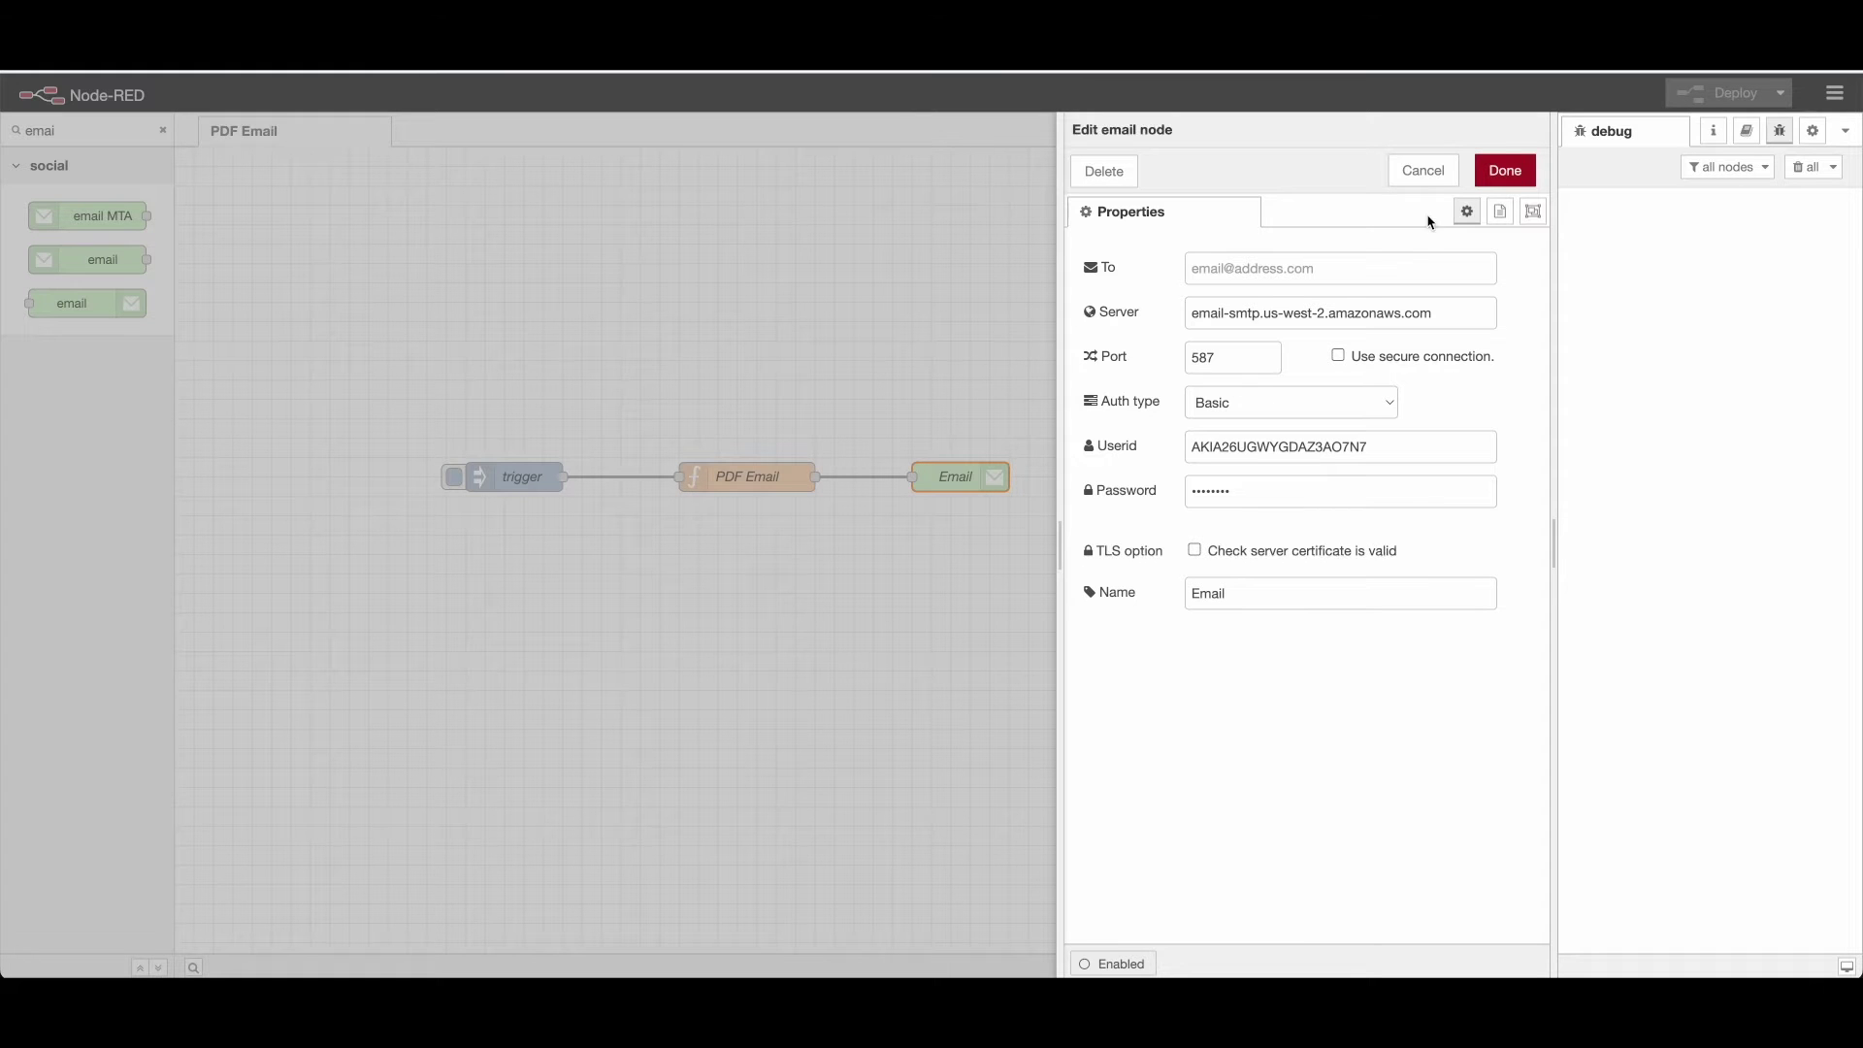
pyautogui.click(1424, 170)
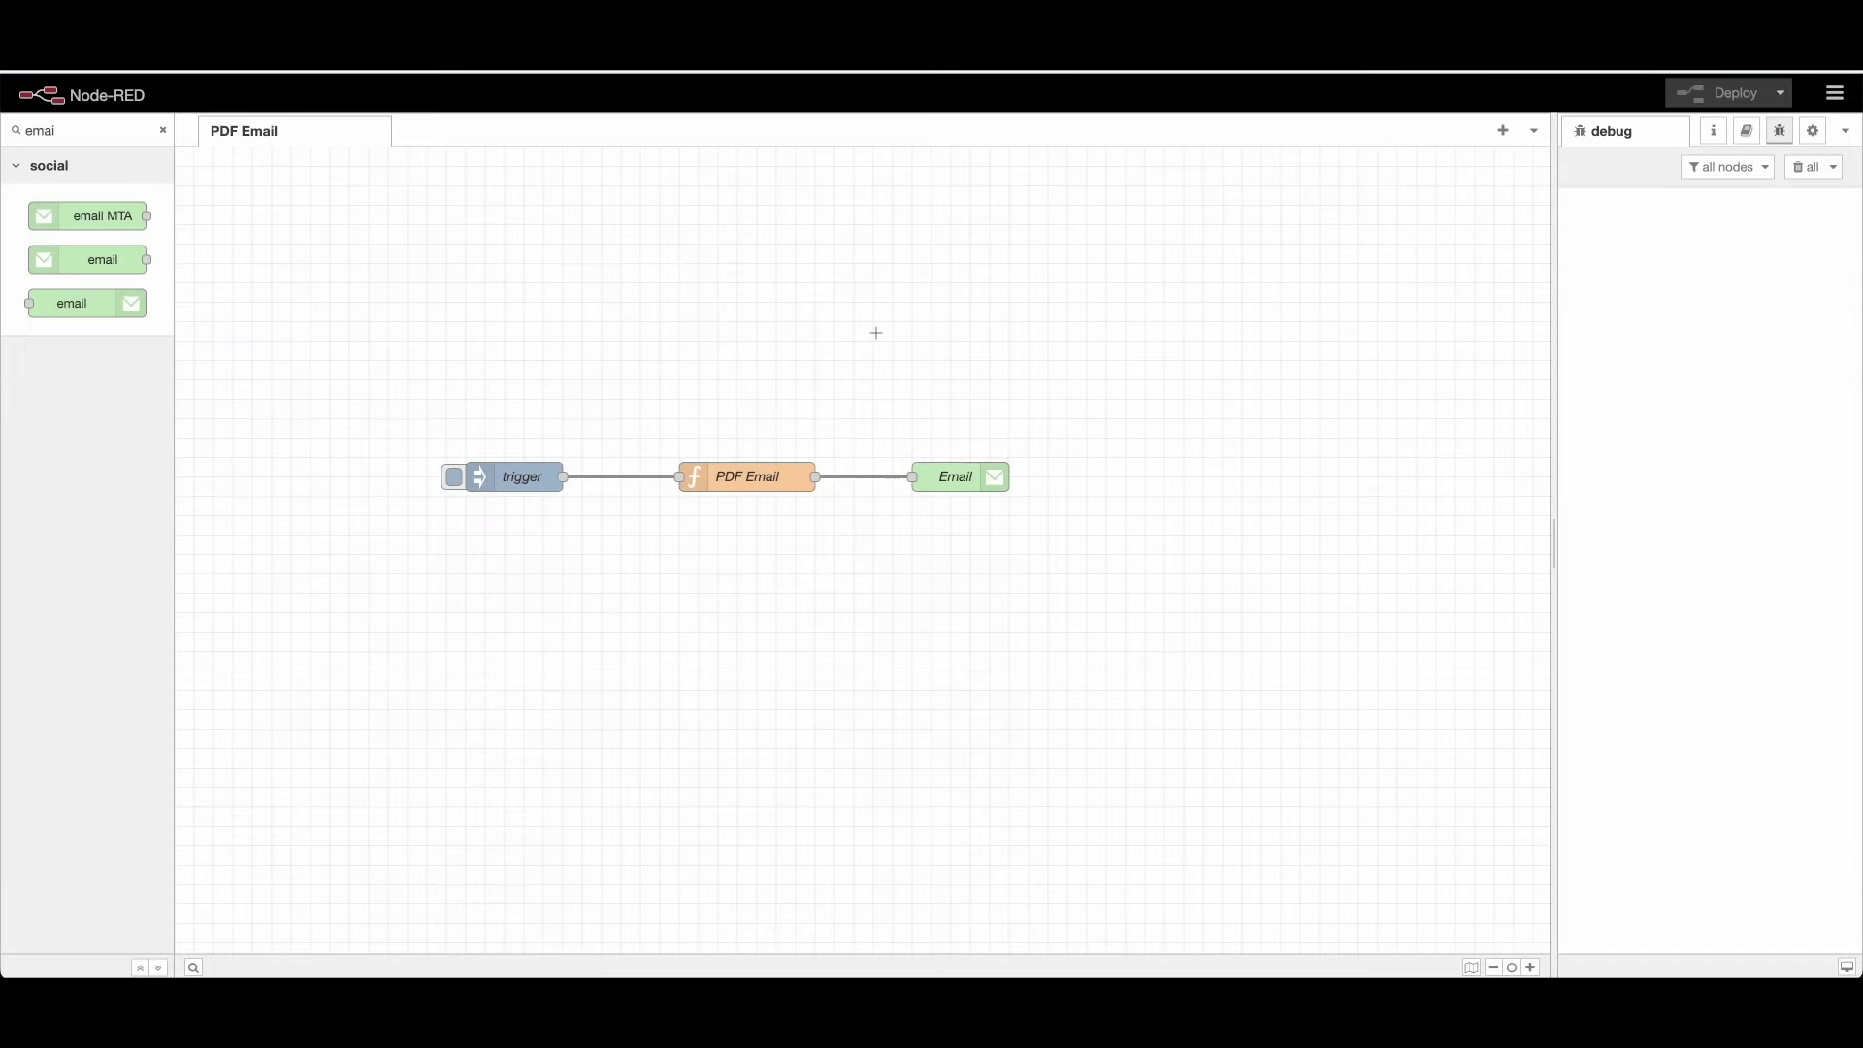
# - View the PDF Email function's On Message code and close it unchanged
pyautogui.doubleClick(738, 483)
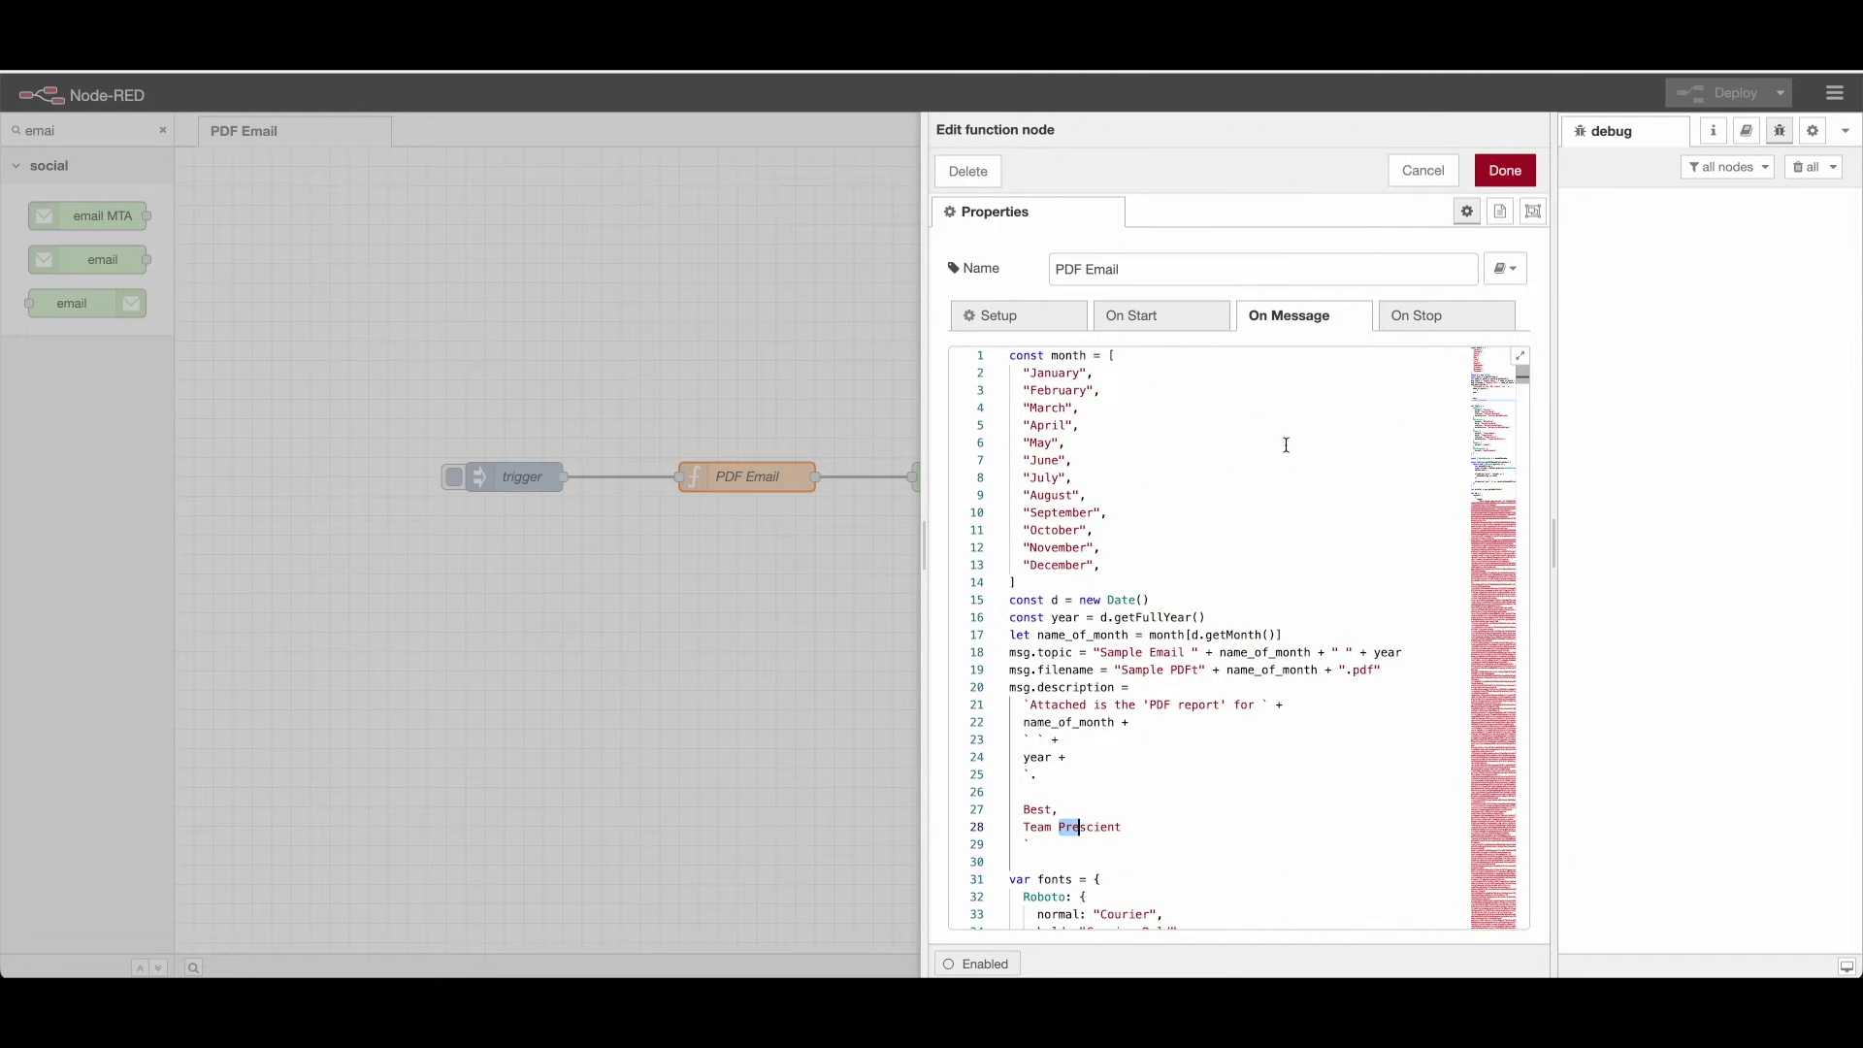
pyautogui.click(1424, 171)
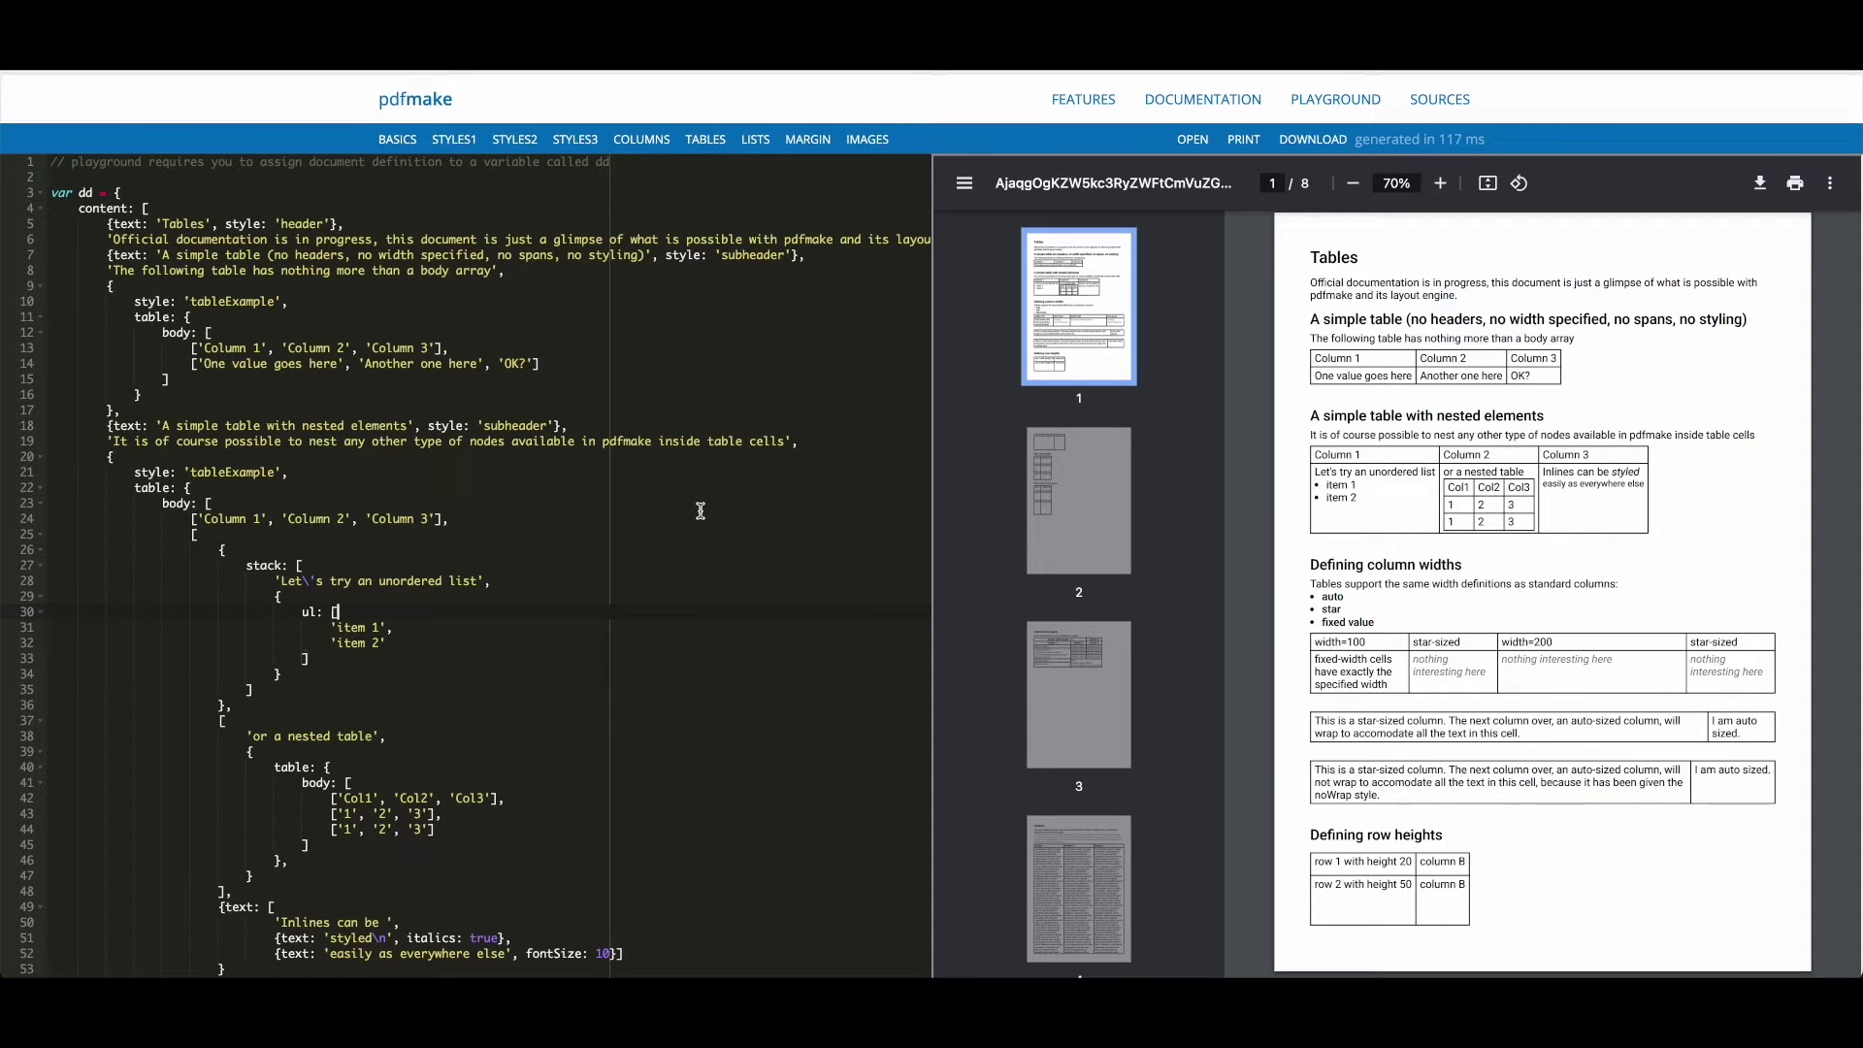
# - Page through the preview, then load the basics, styles, tables, lists and images examples
pyautogui.click(1079, 502)
pyautogui.click(1092, 701)
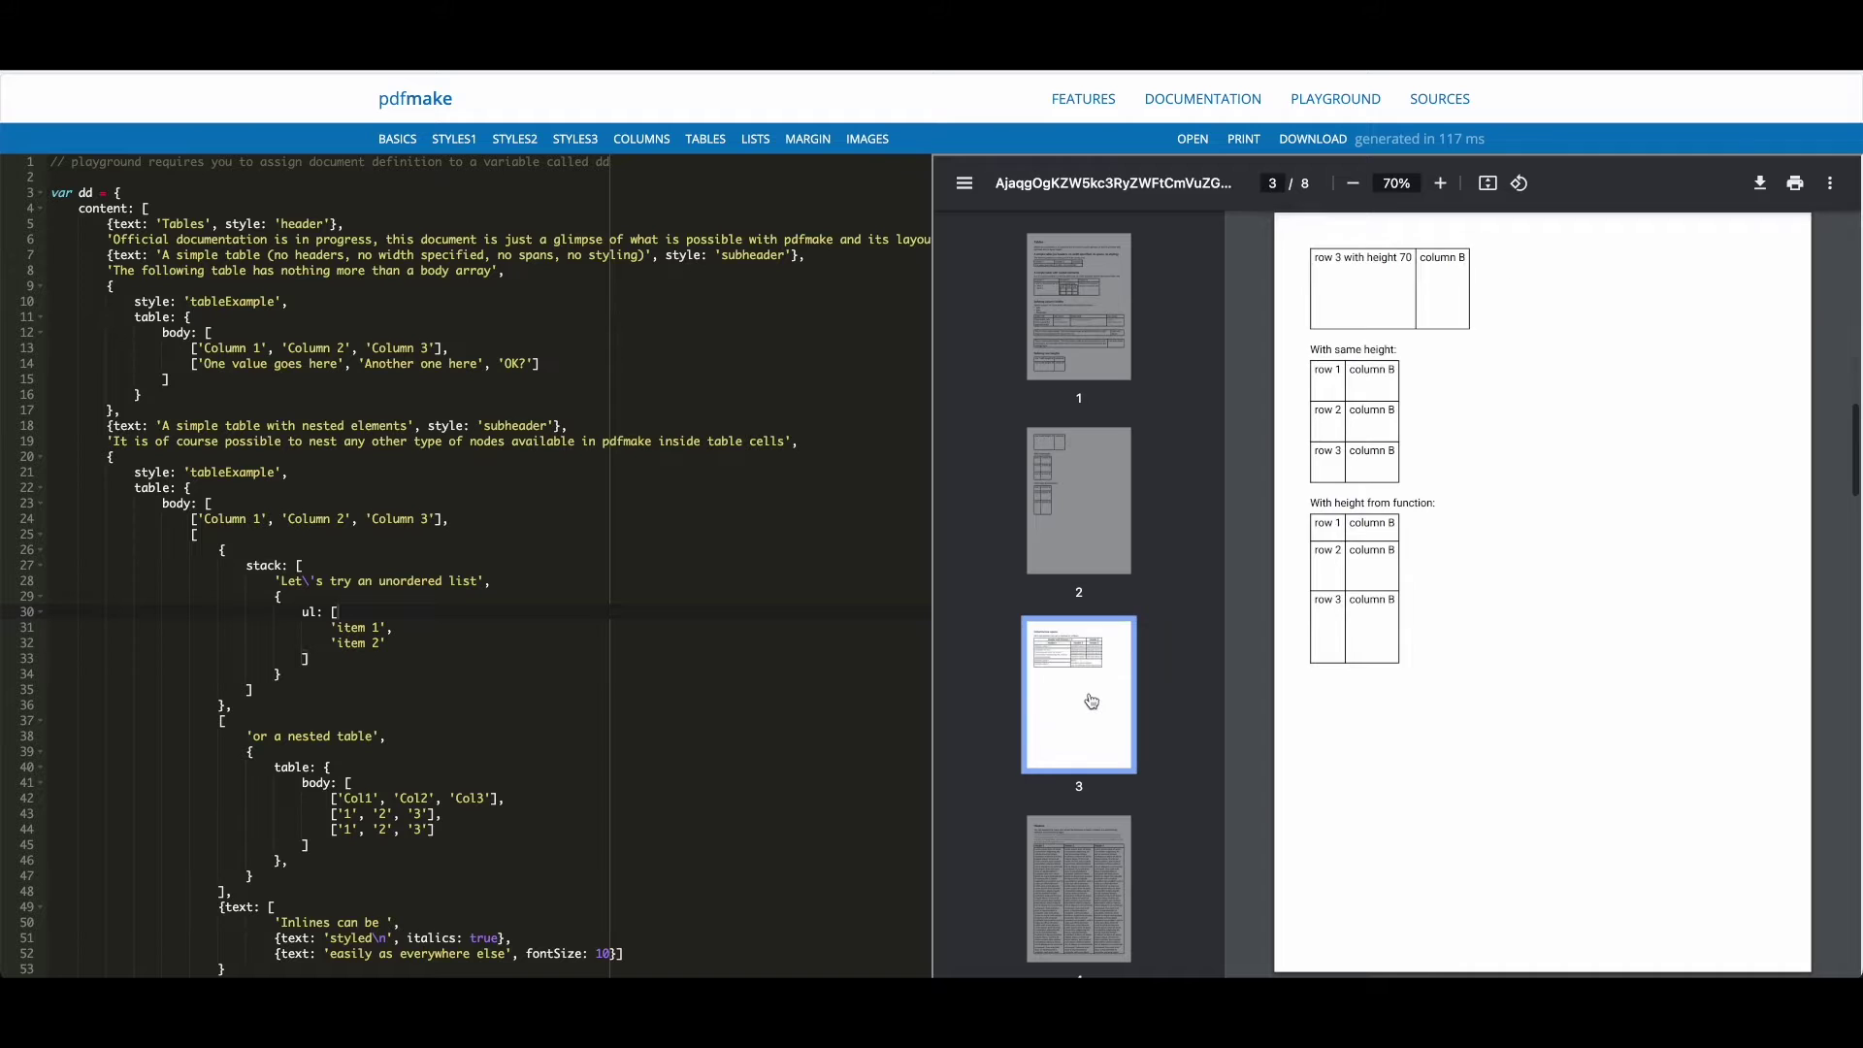
pyautogui.click(398, 138)
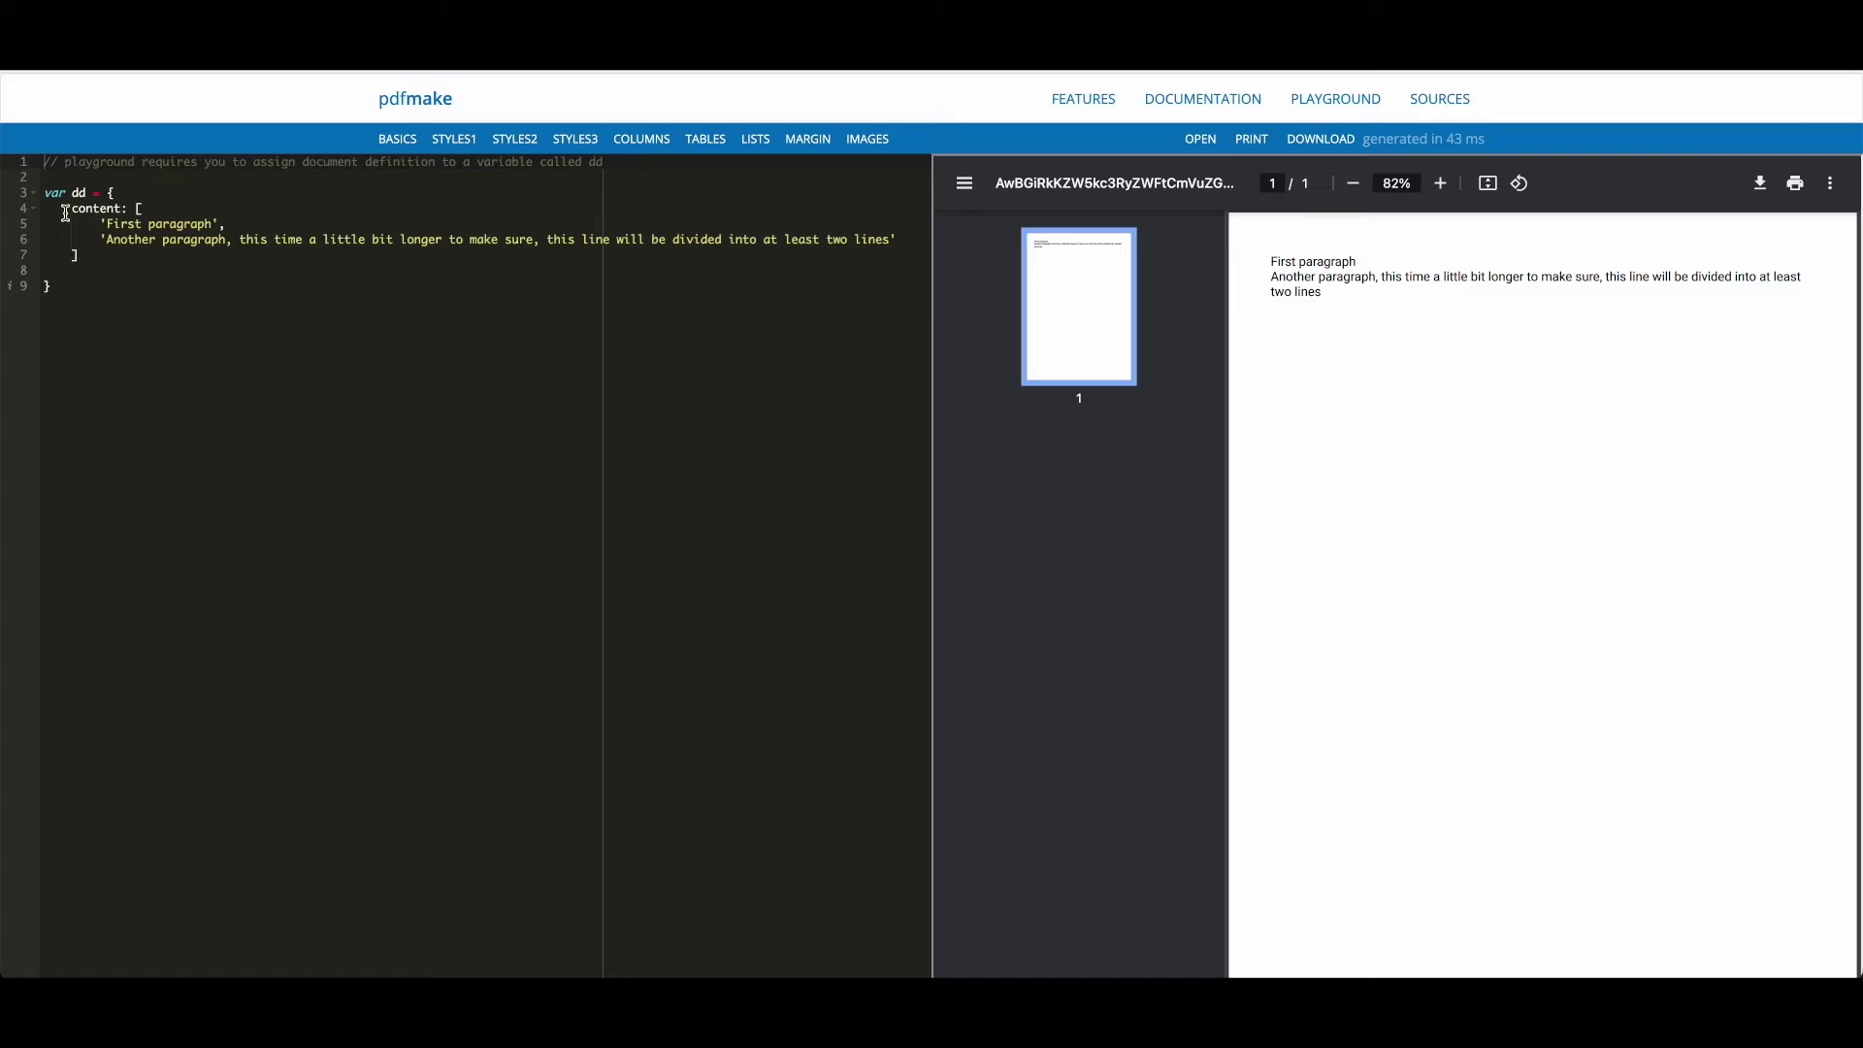
pyautogui.moveTo(67, 209); pyautogui.dragTo(146, 255)
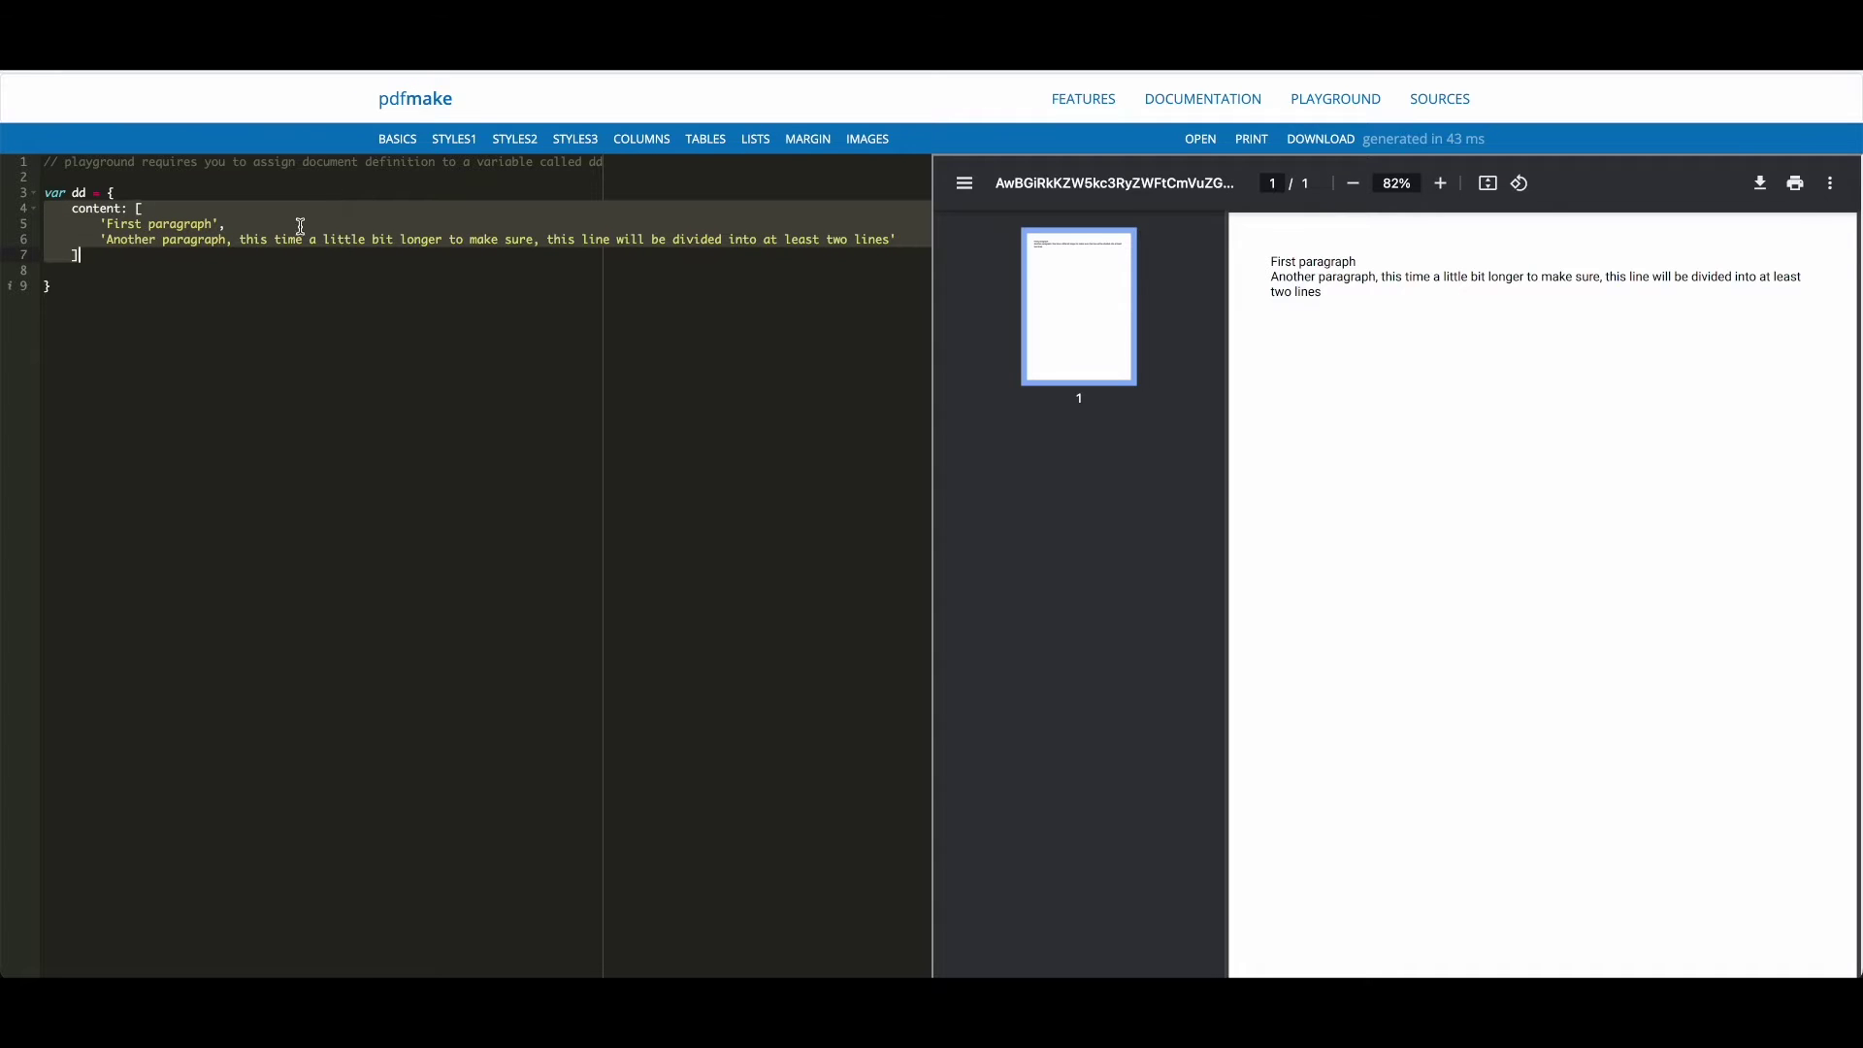
pyautogui.click(453, 139)
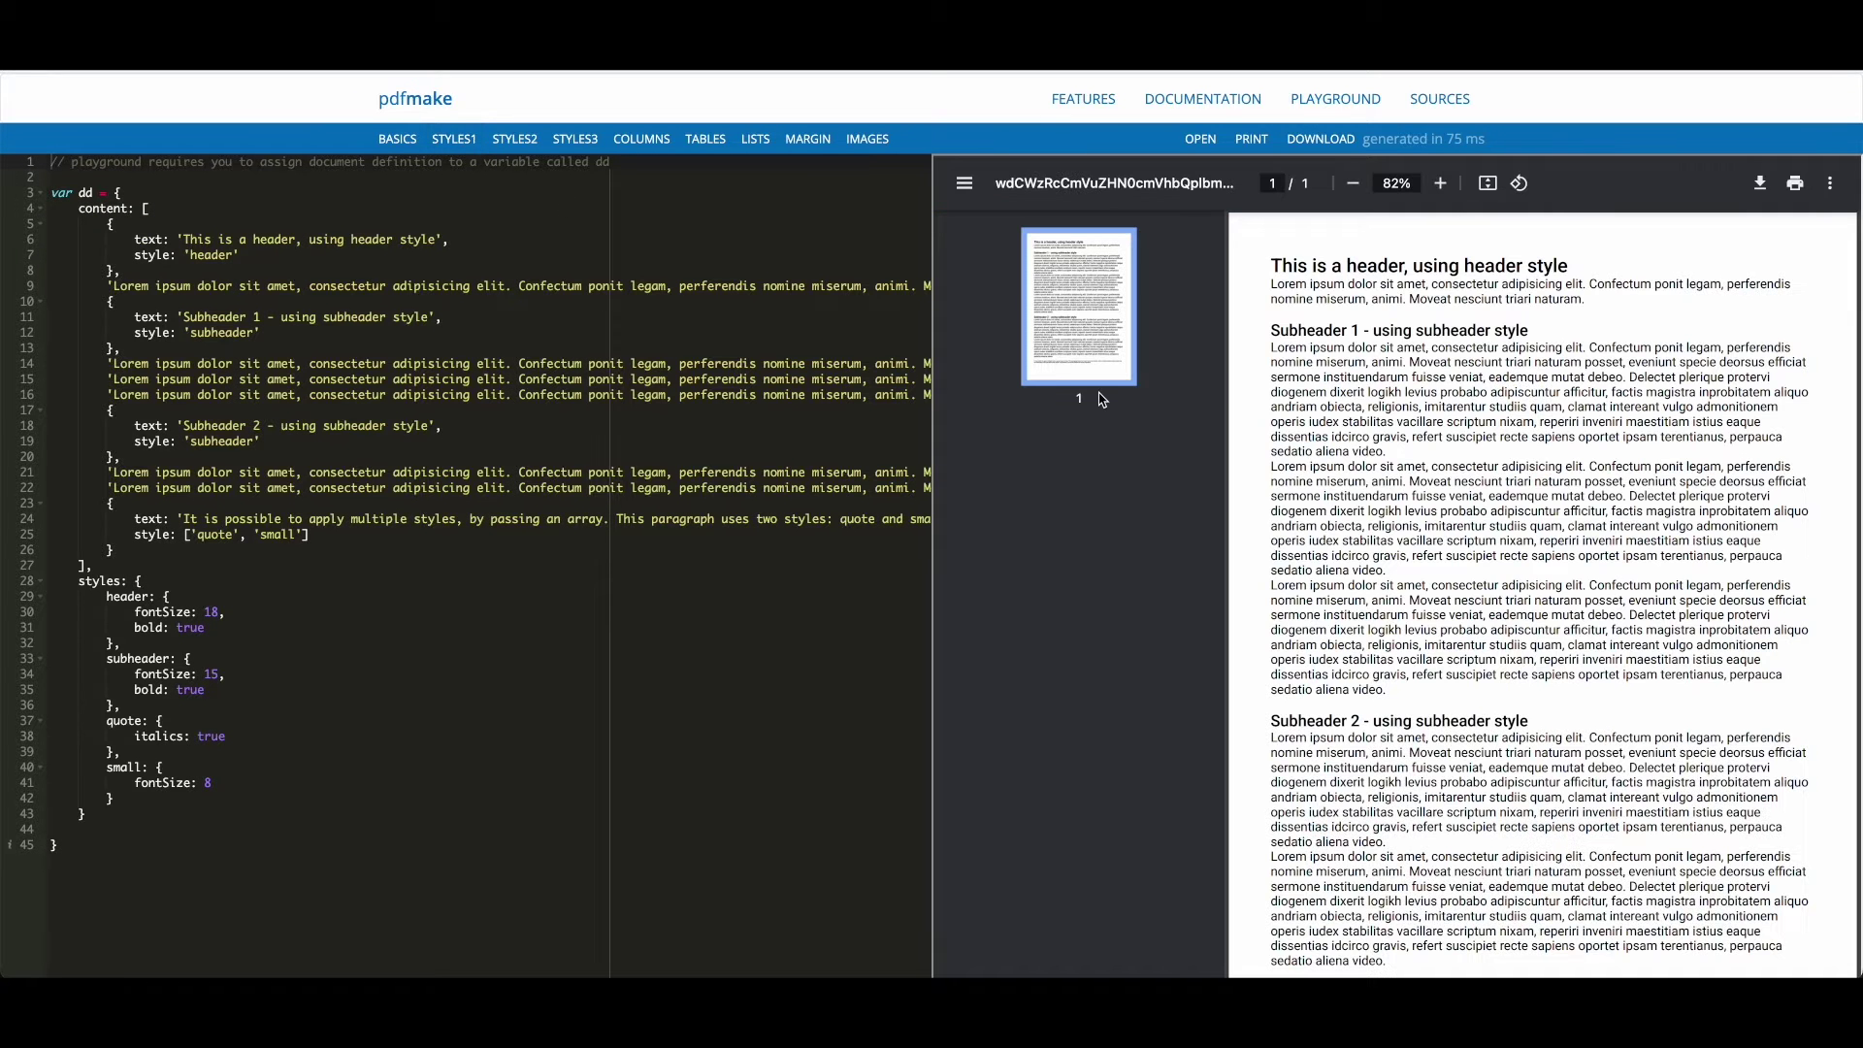
pyautogui.click(704, 139)
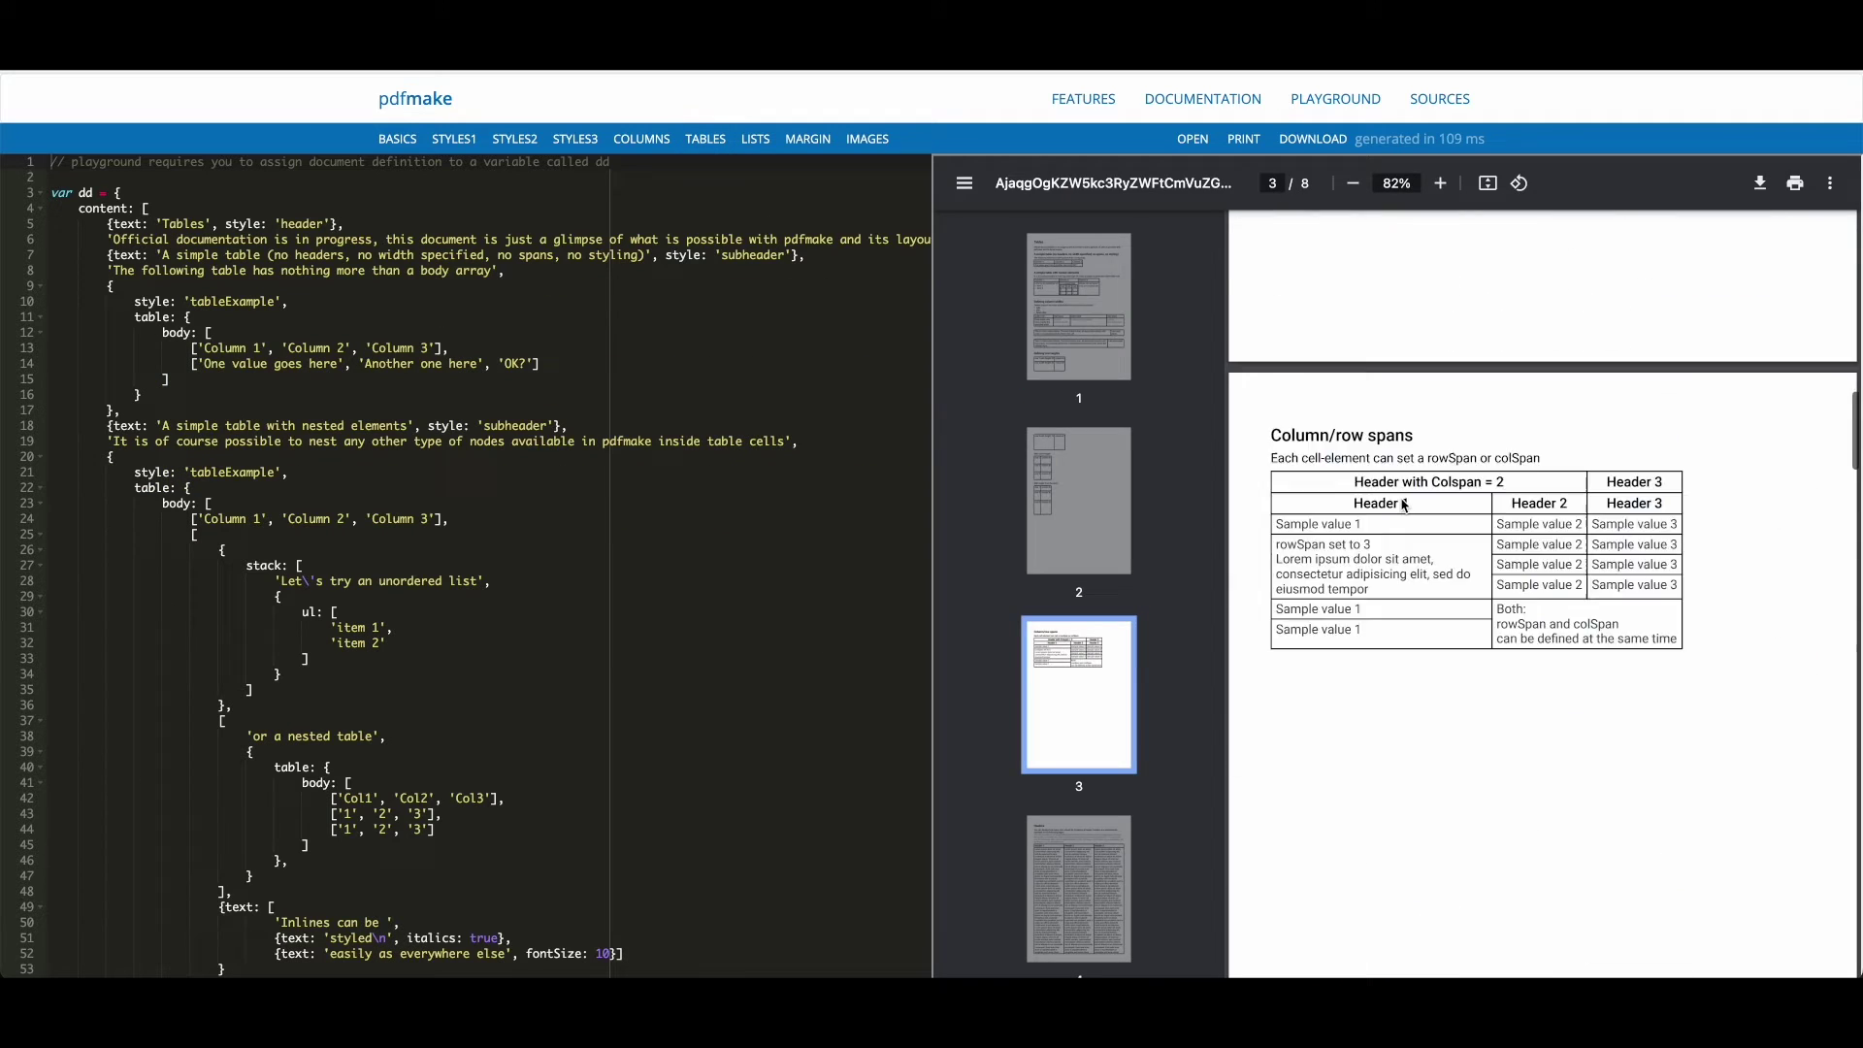
pyautogui.click(754, 139)
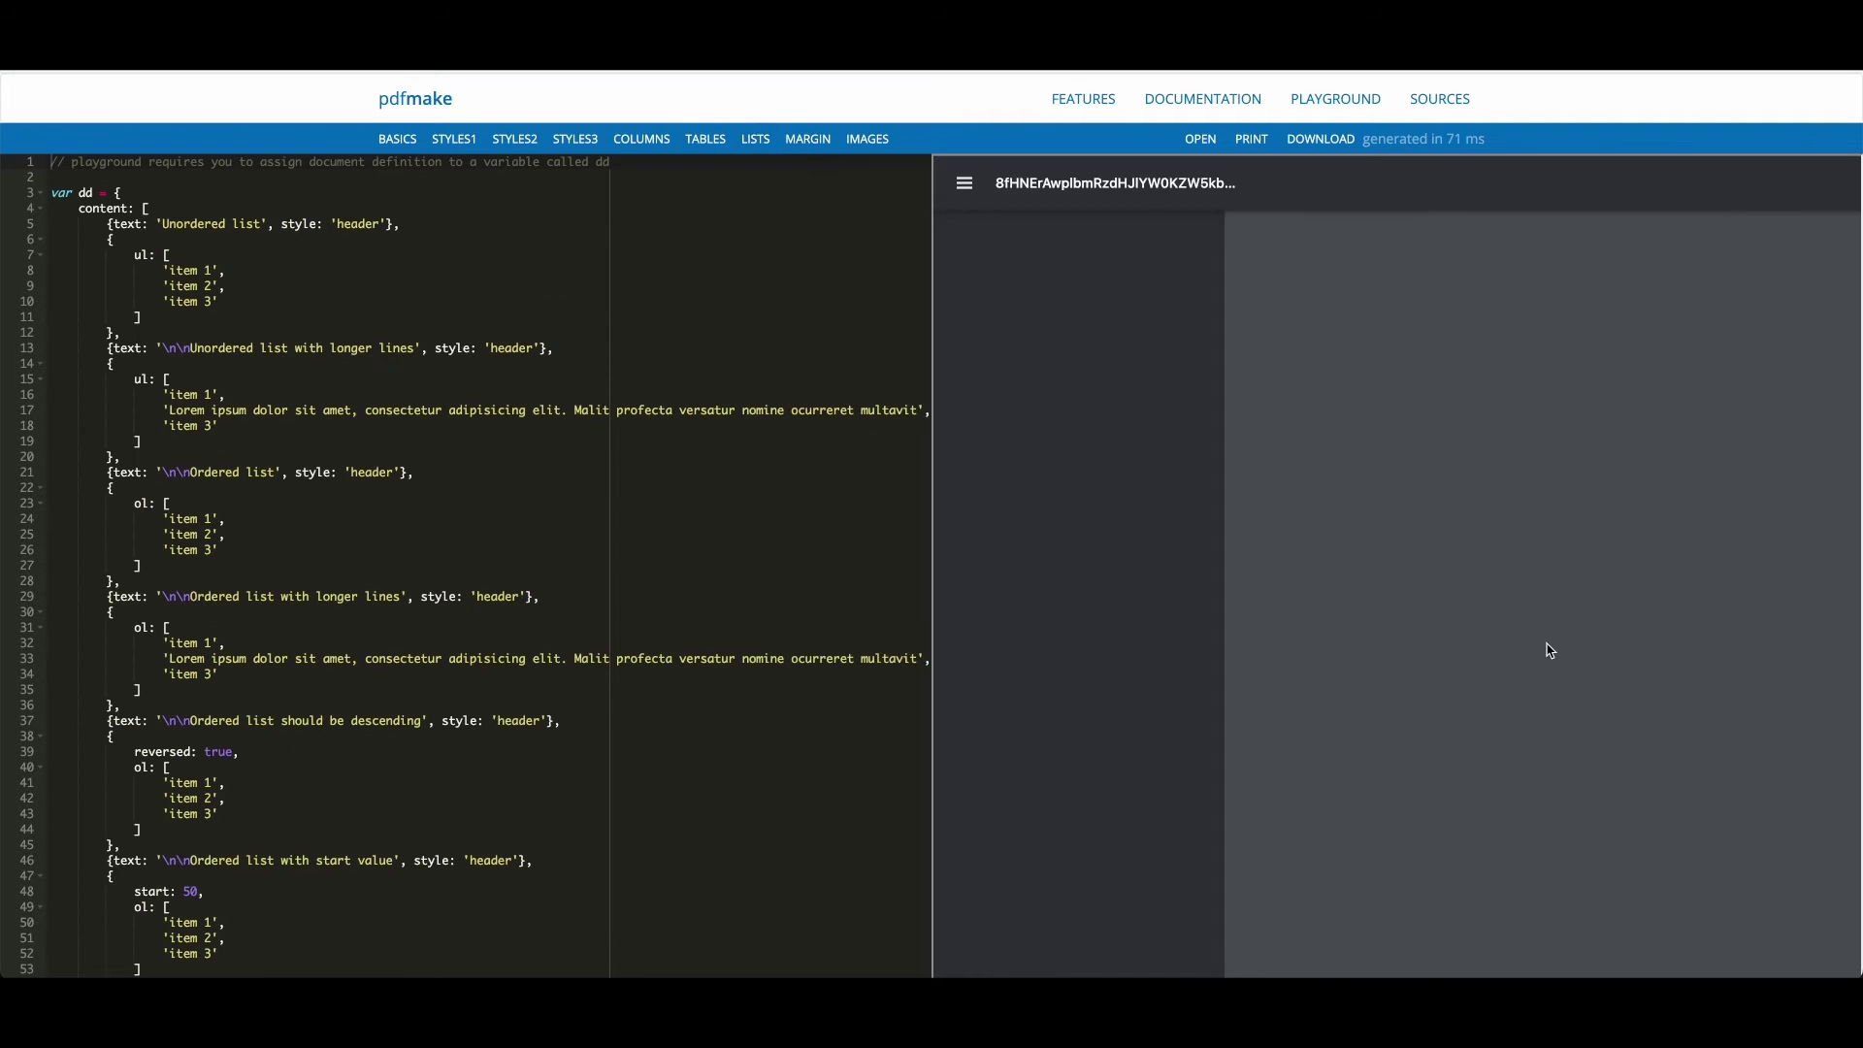
pyautogui.scroll(-5, 1547, 651)
pyautogui.scroll(5, 1546, 651)
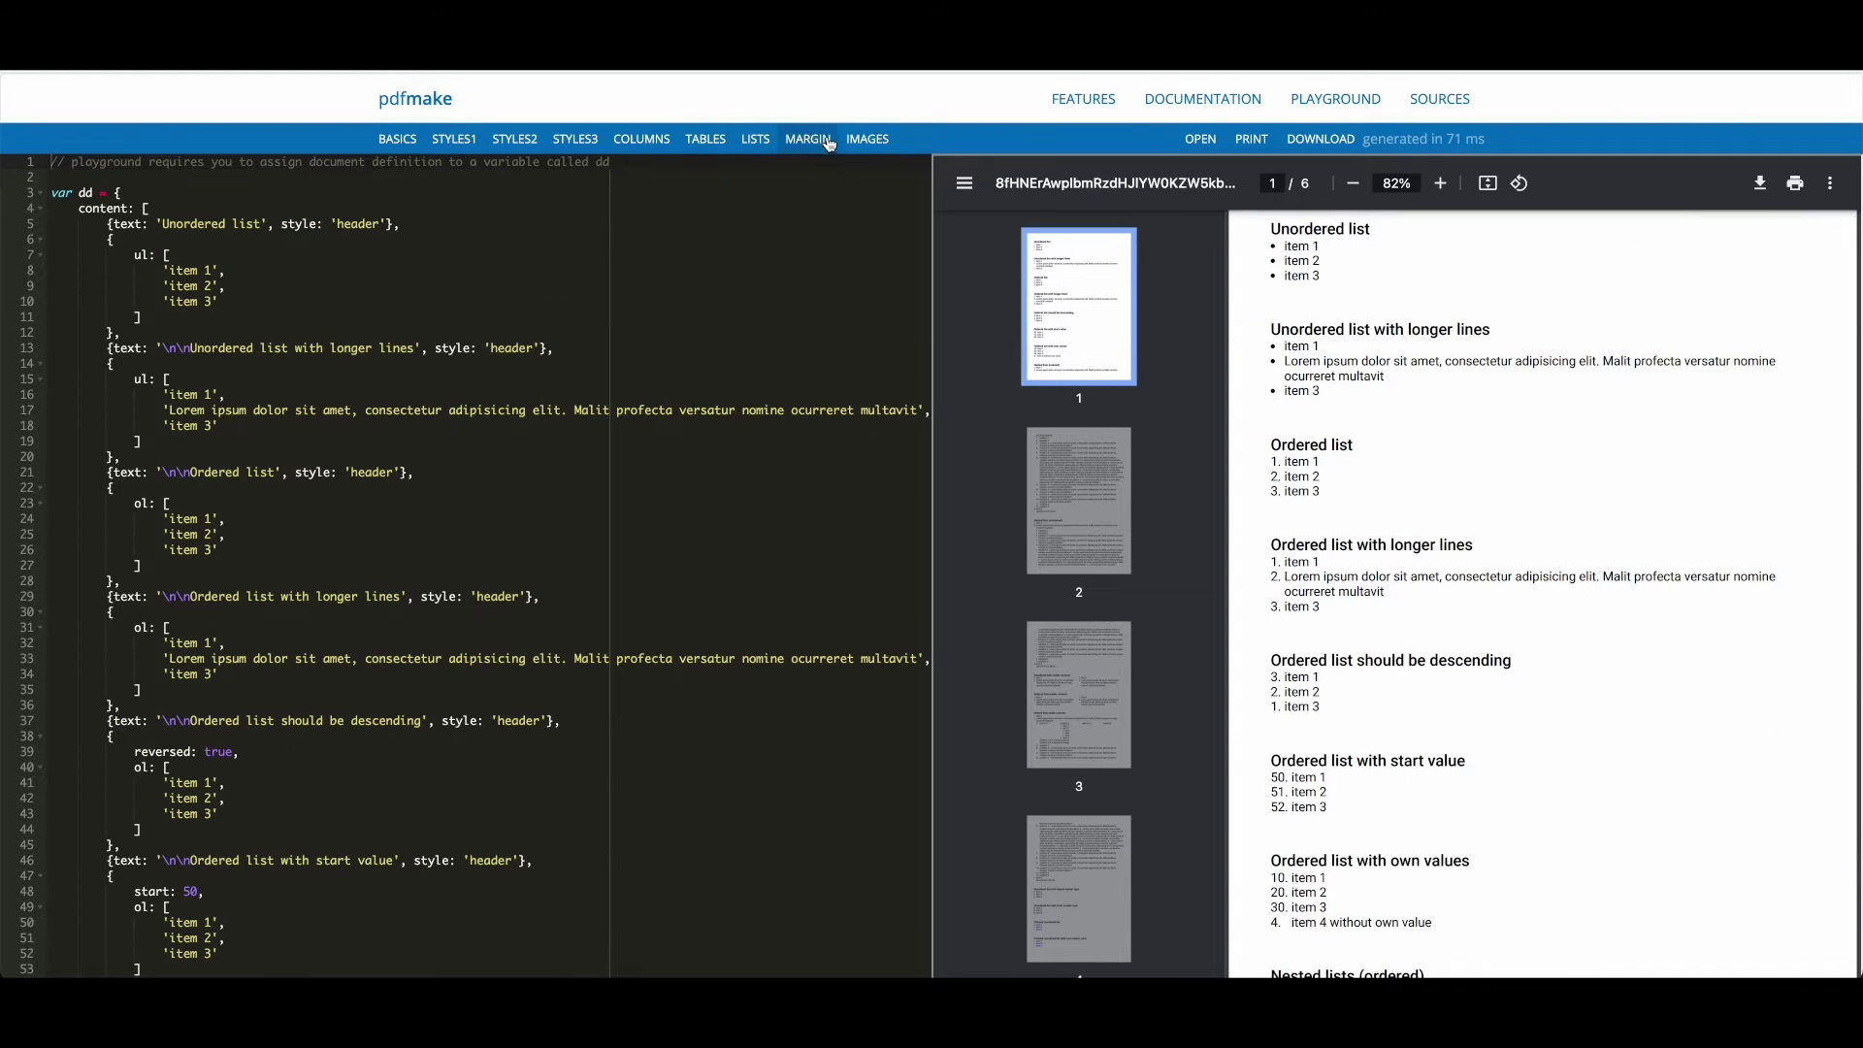
pyautogui.click(867, 138)
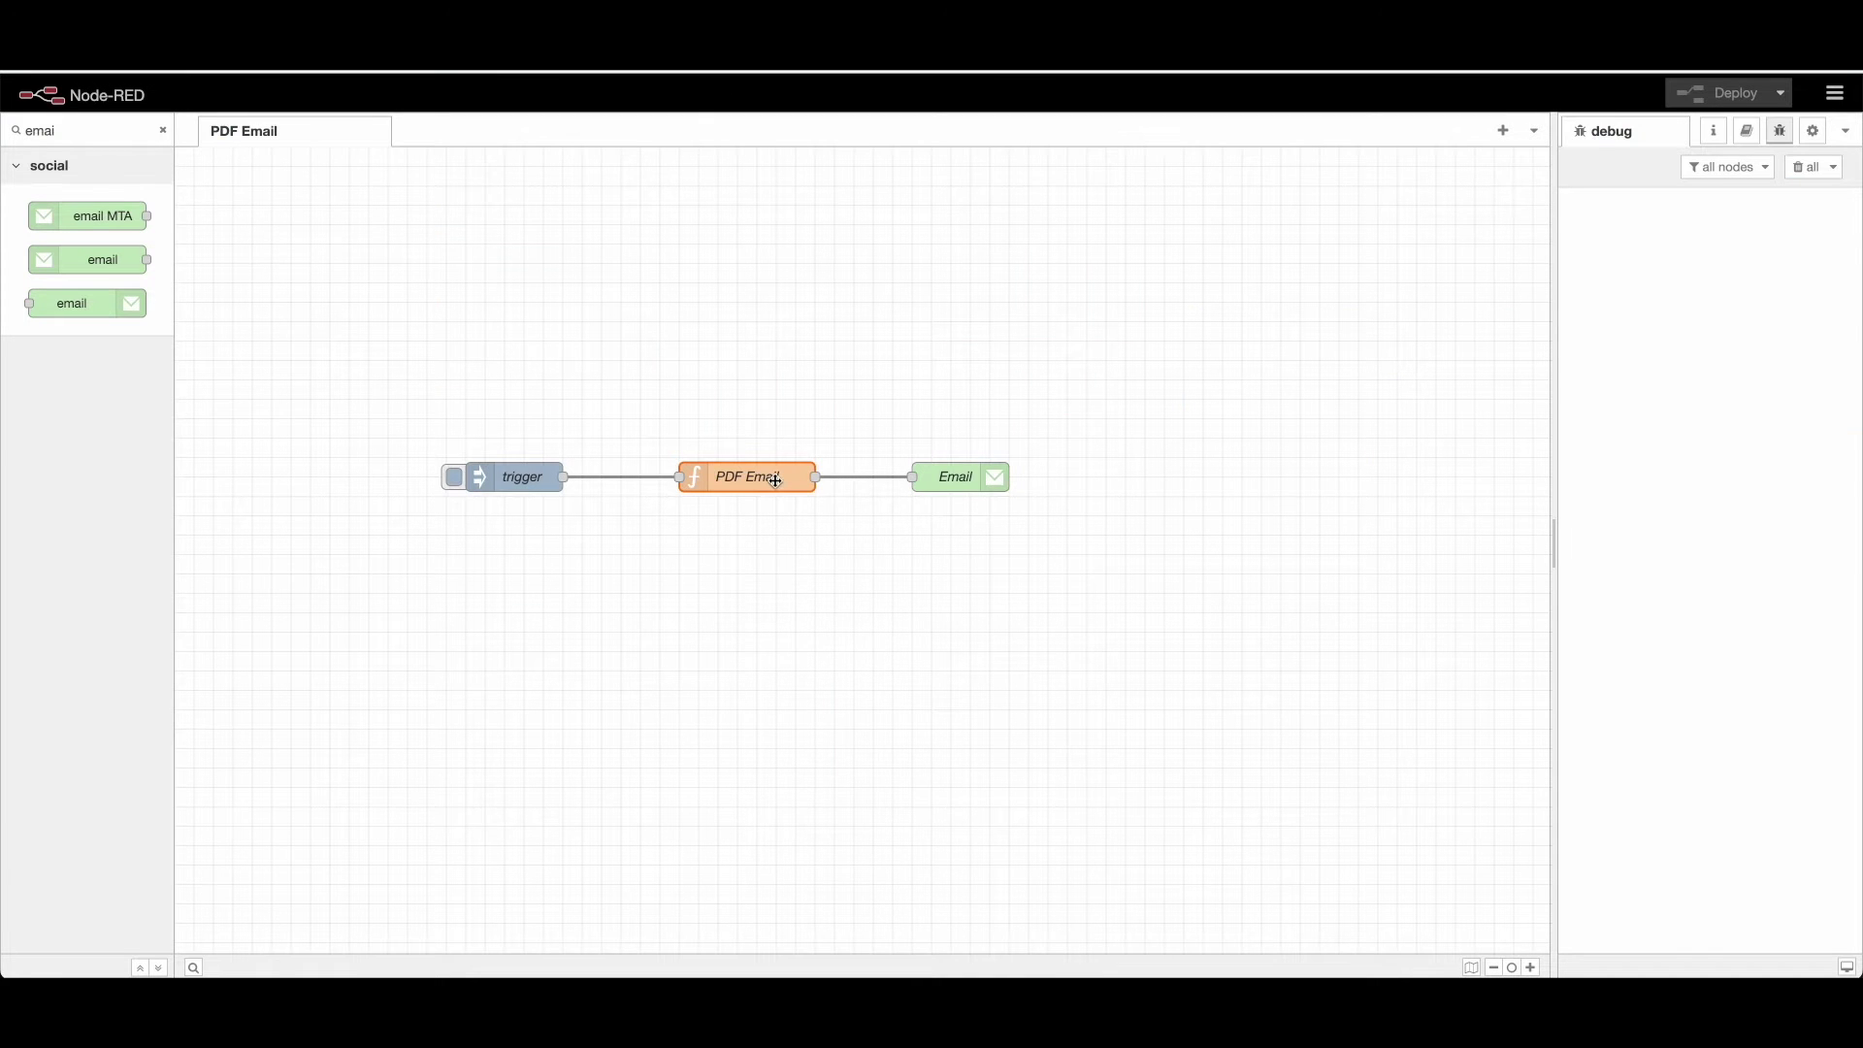
# - Show the PDF Email function's Setup modules and select the pdfmake and base64Encode import names
pyautogui.doubleClick(775, 481)
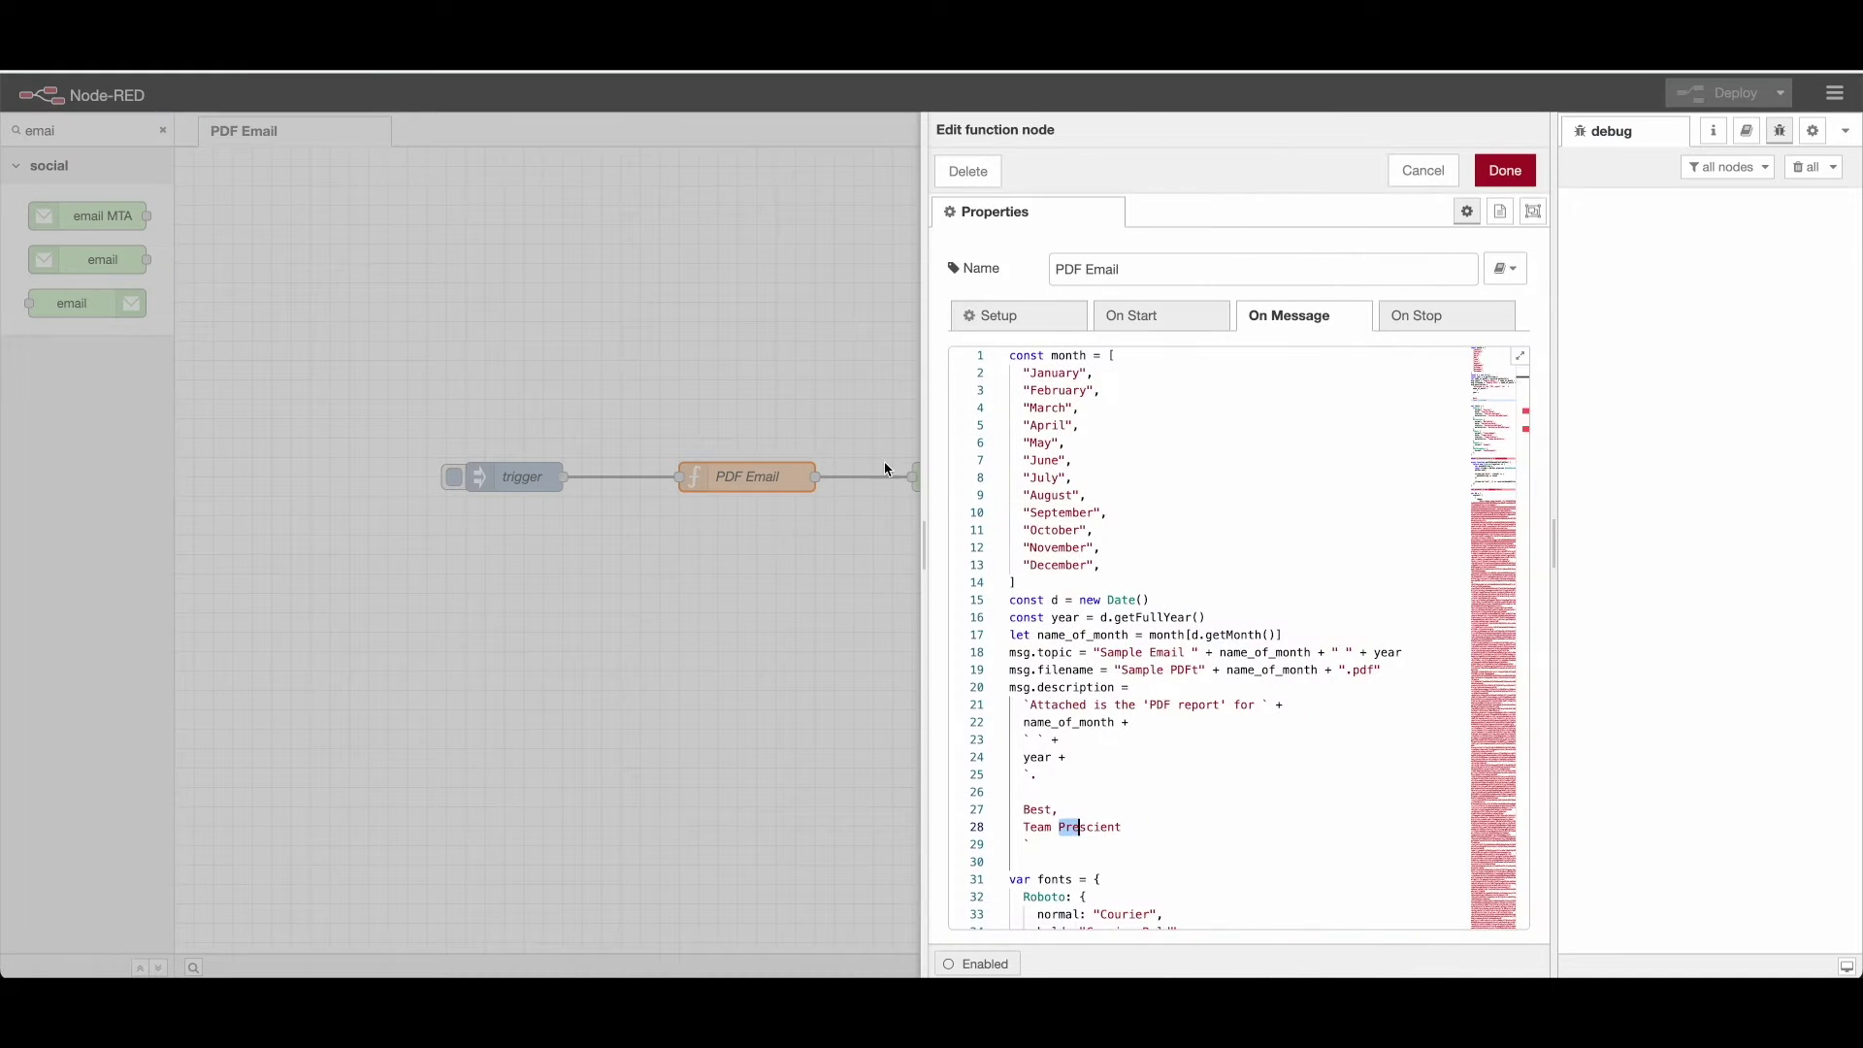
pyautogui.click(1019, 315)
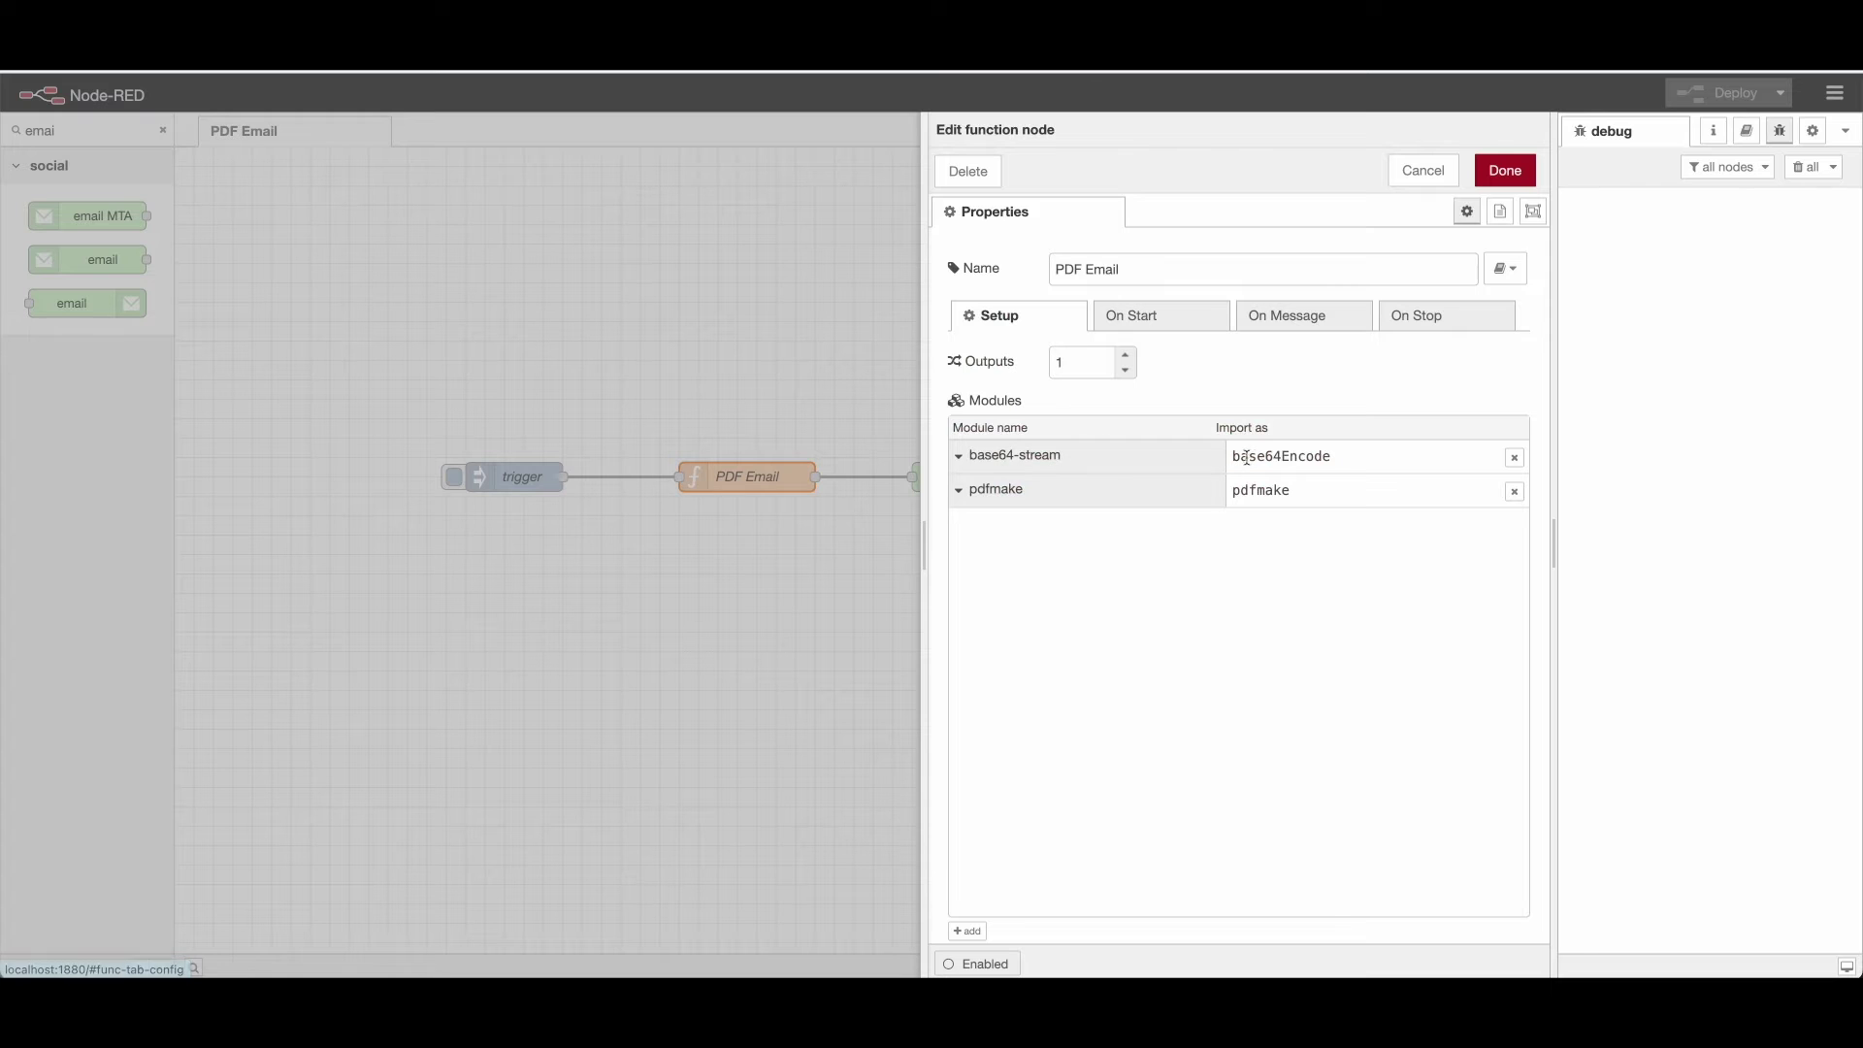
pyautogui.doubleClick(1250, 492)
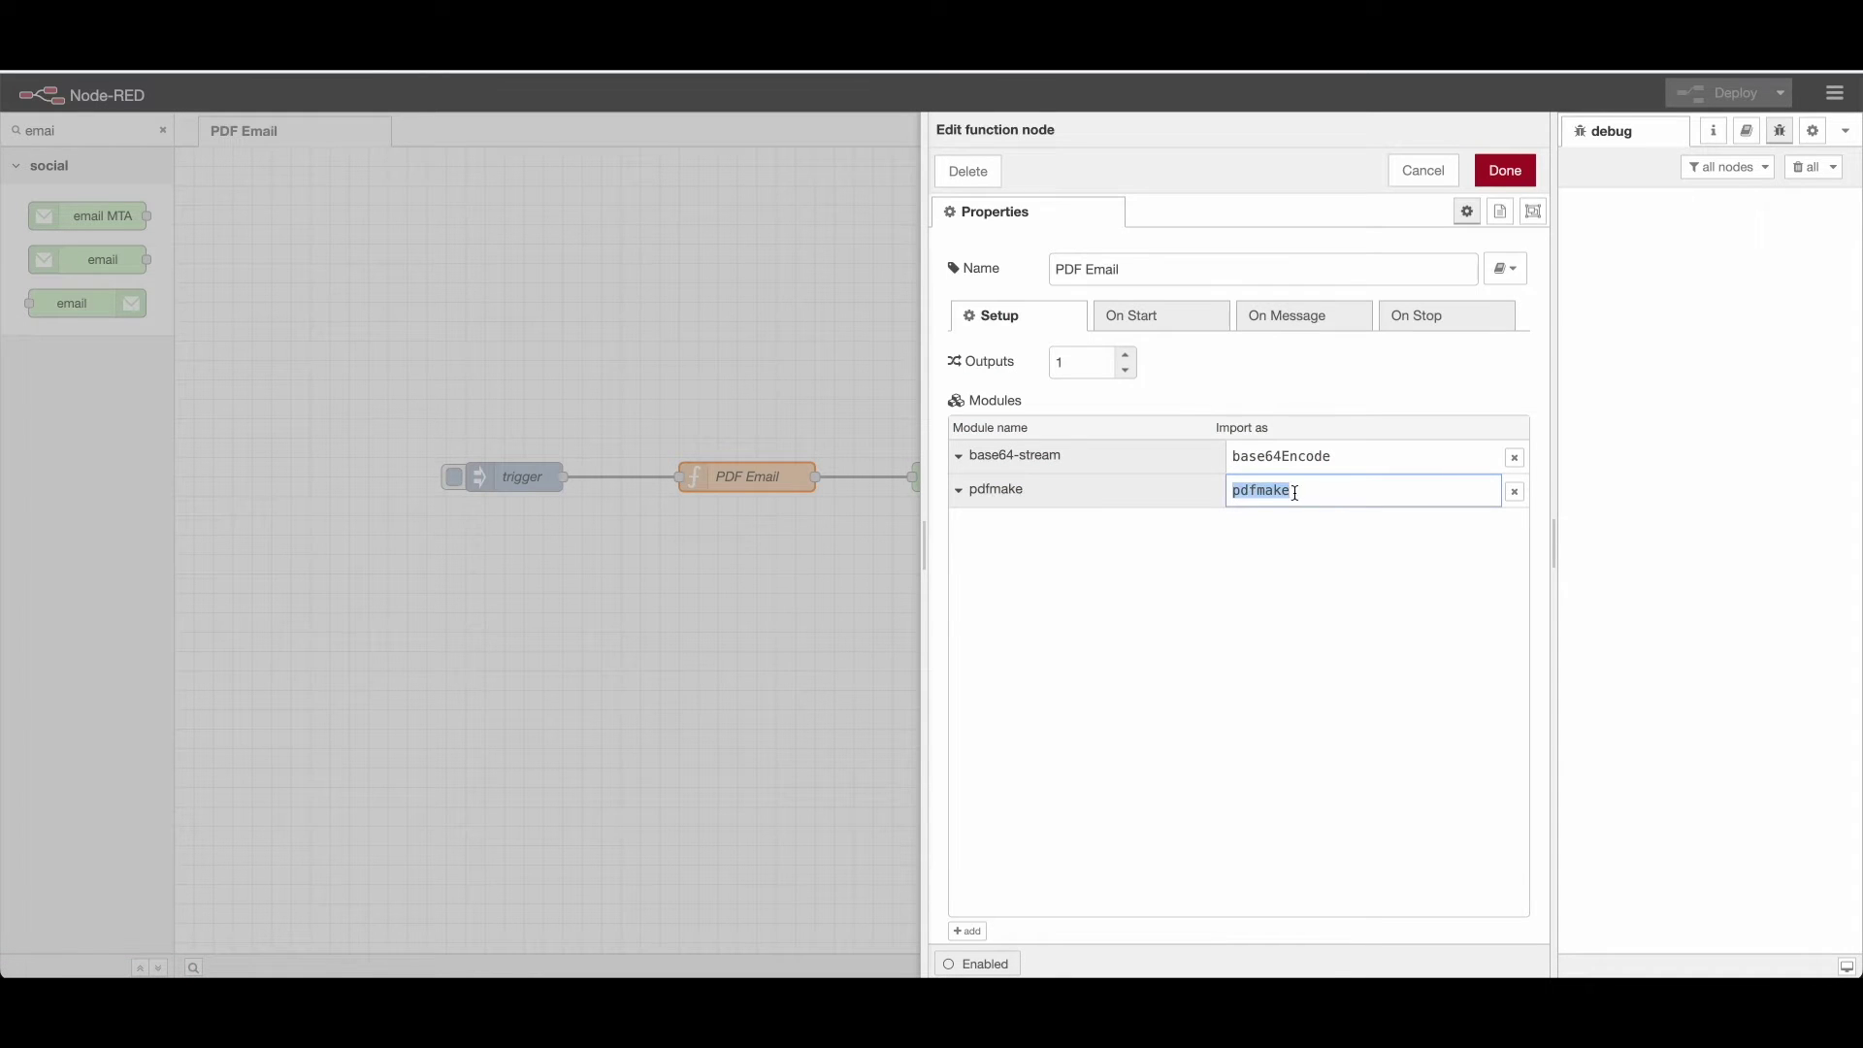
pyautogui.click(1336, 459)
pyautogui.moveTo(1336, 459); pyautogui.dragTo(1229, 459)
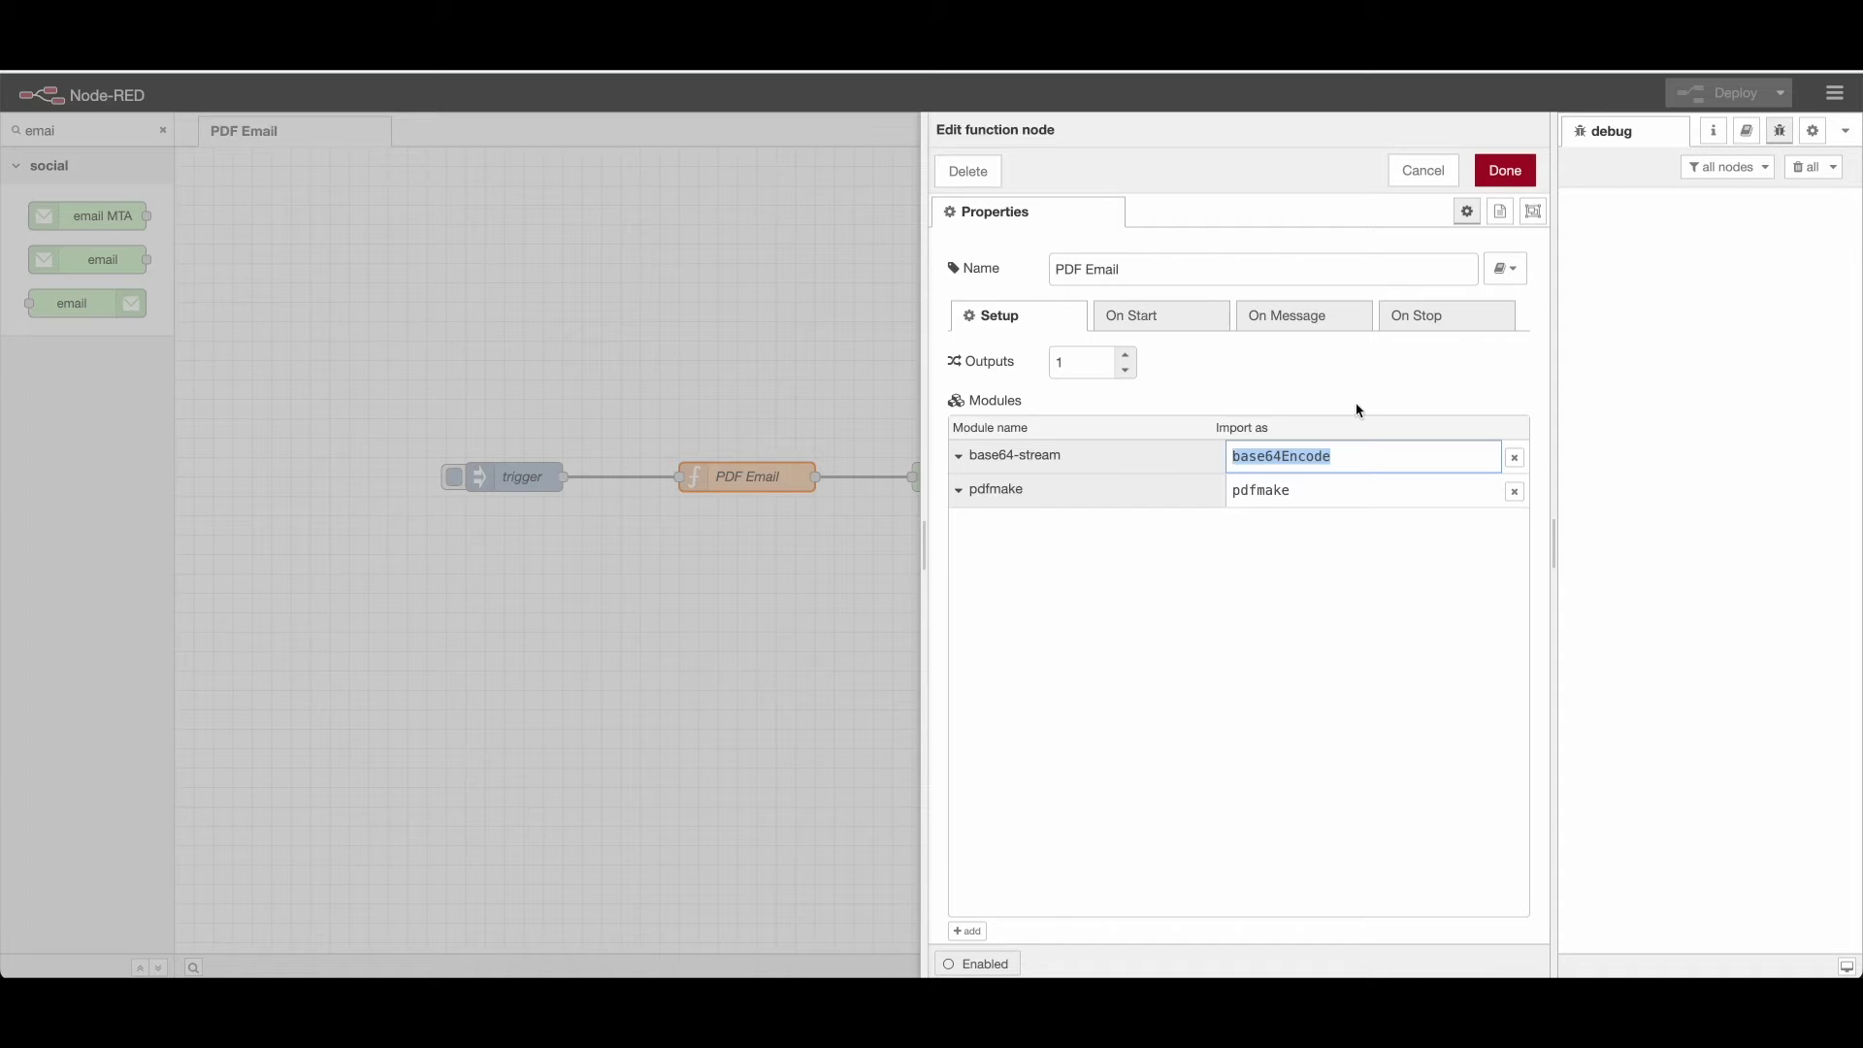
pyautogui.click(1238, 602)
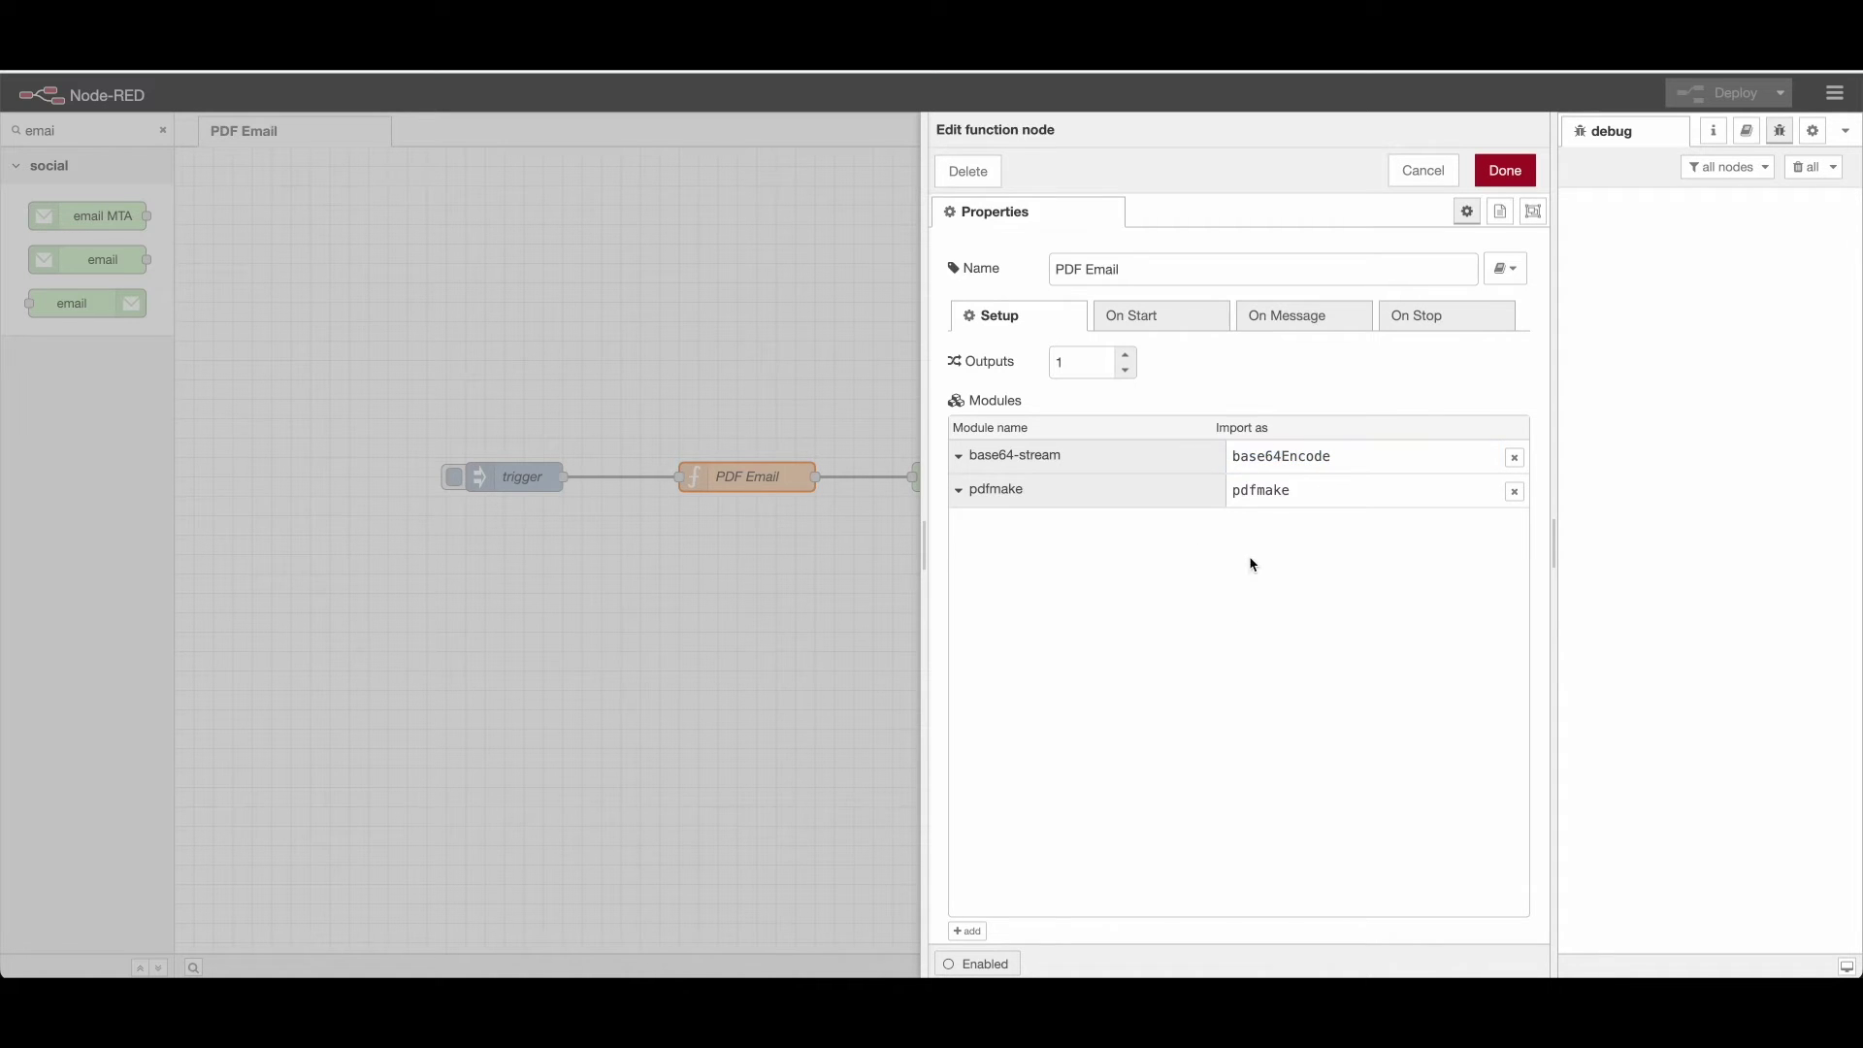
# - Show the On Message code and inspect the date code and subject line's year
pyautogui.click(1285, 321)
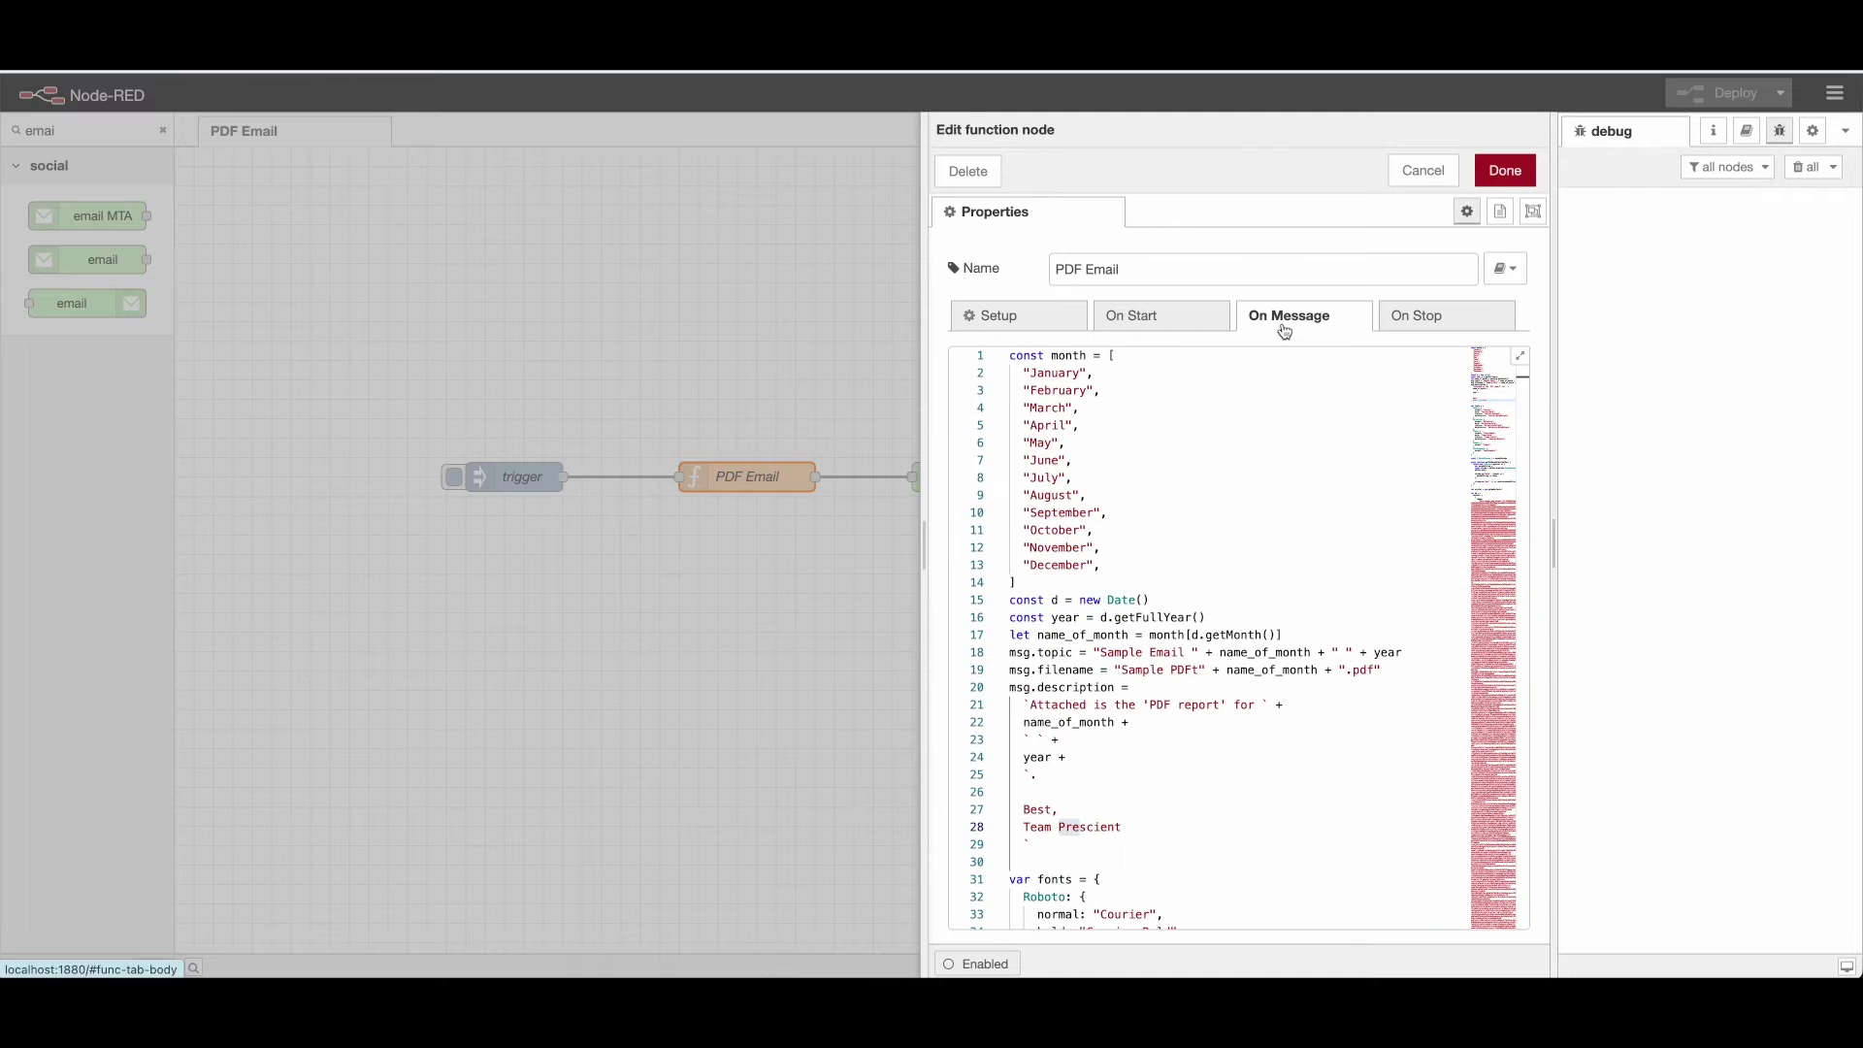
pyautogui.moveTo(1011, 355); pyautogui.dragTo(1110, 477)
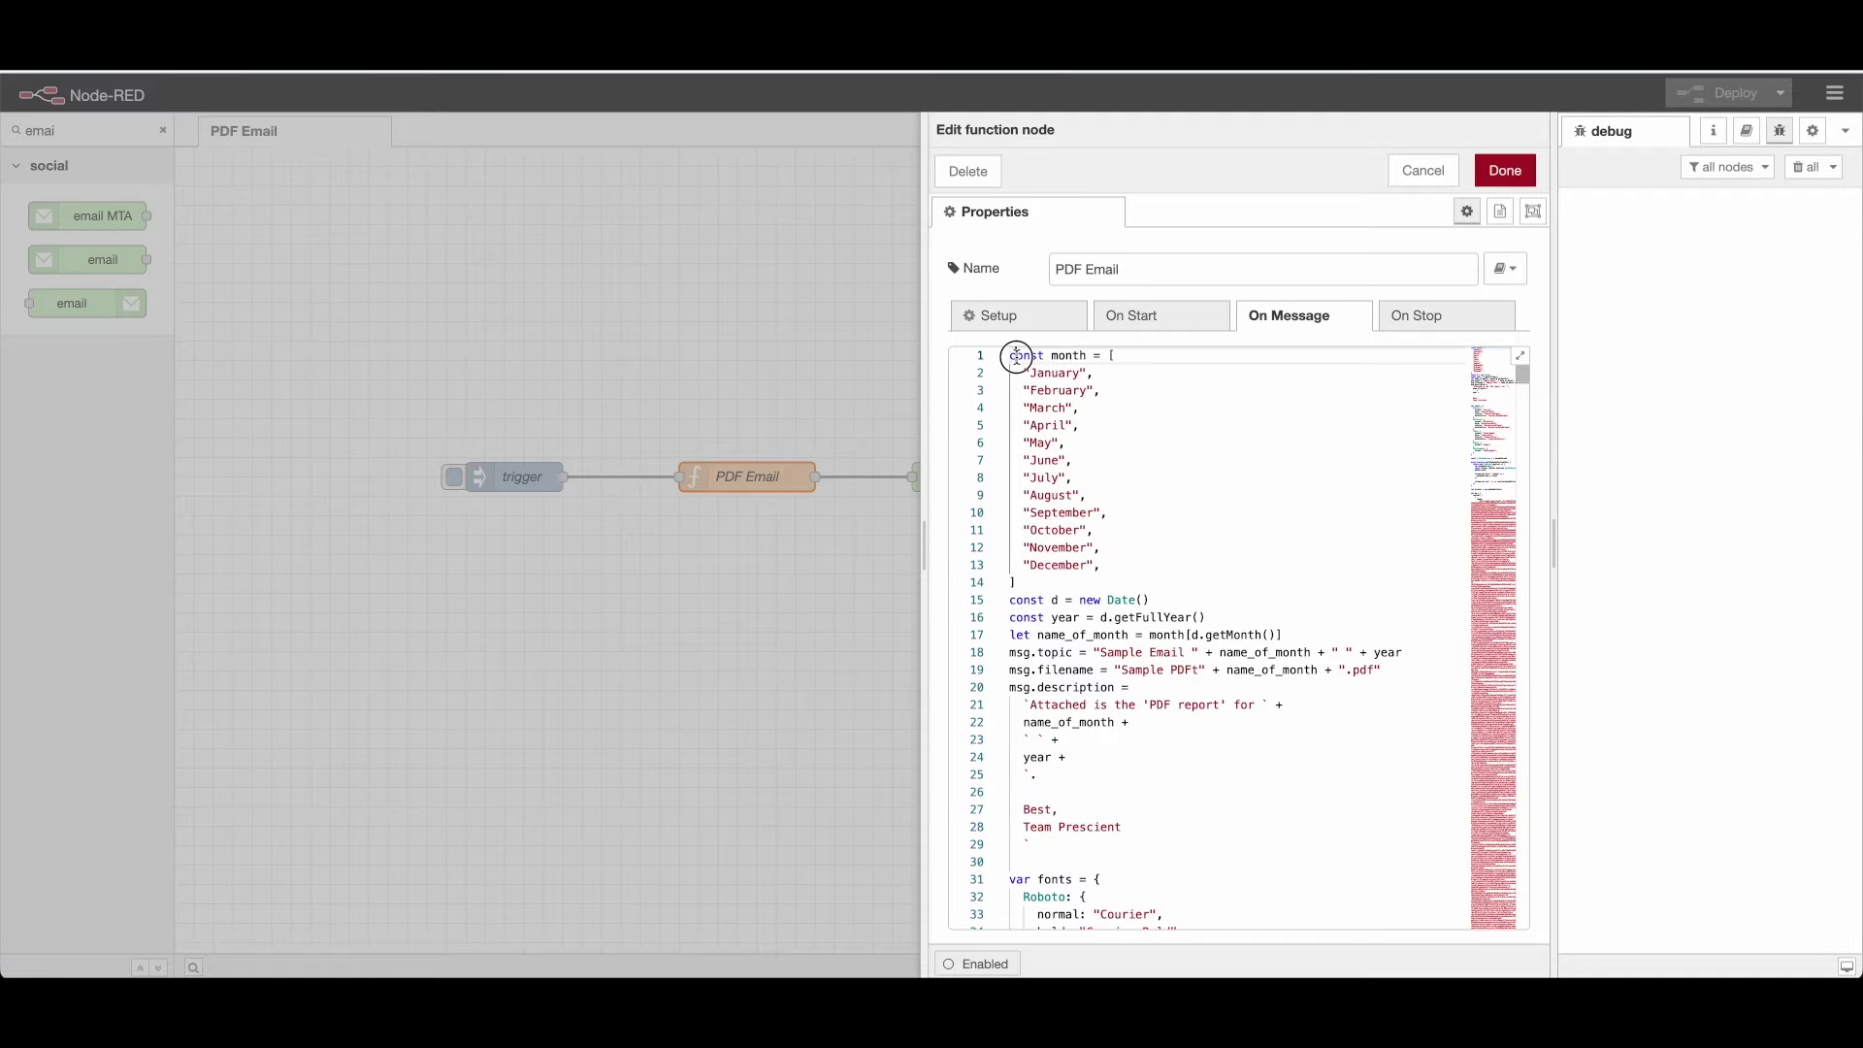
pyautogui.doubleClick(1069, 362)
pyautogui.click(1222, 529)
pyautogui.scroll(-2, 1221, 531)
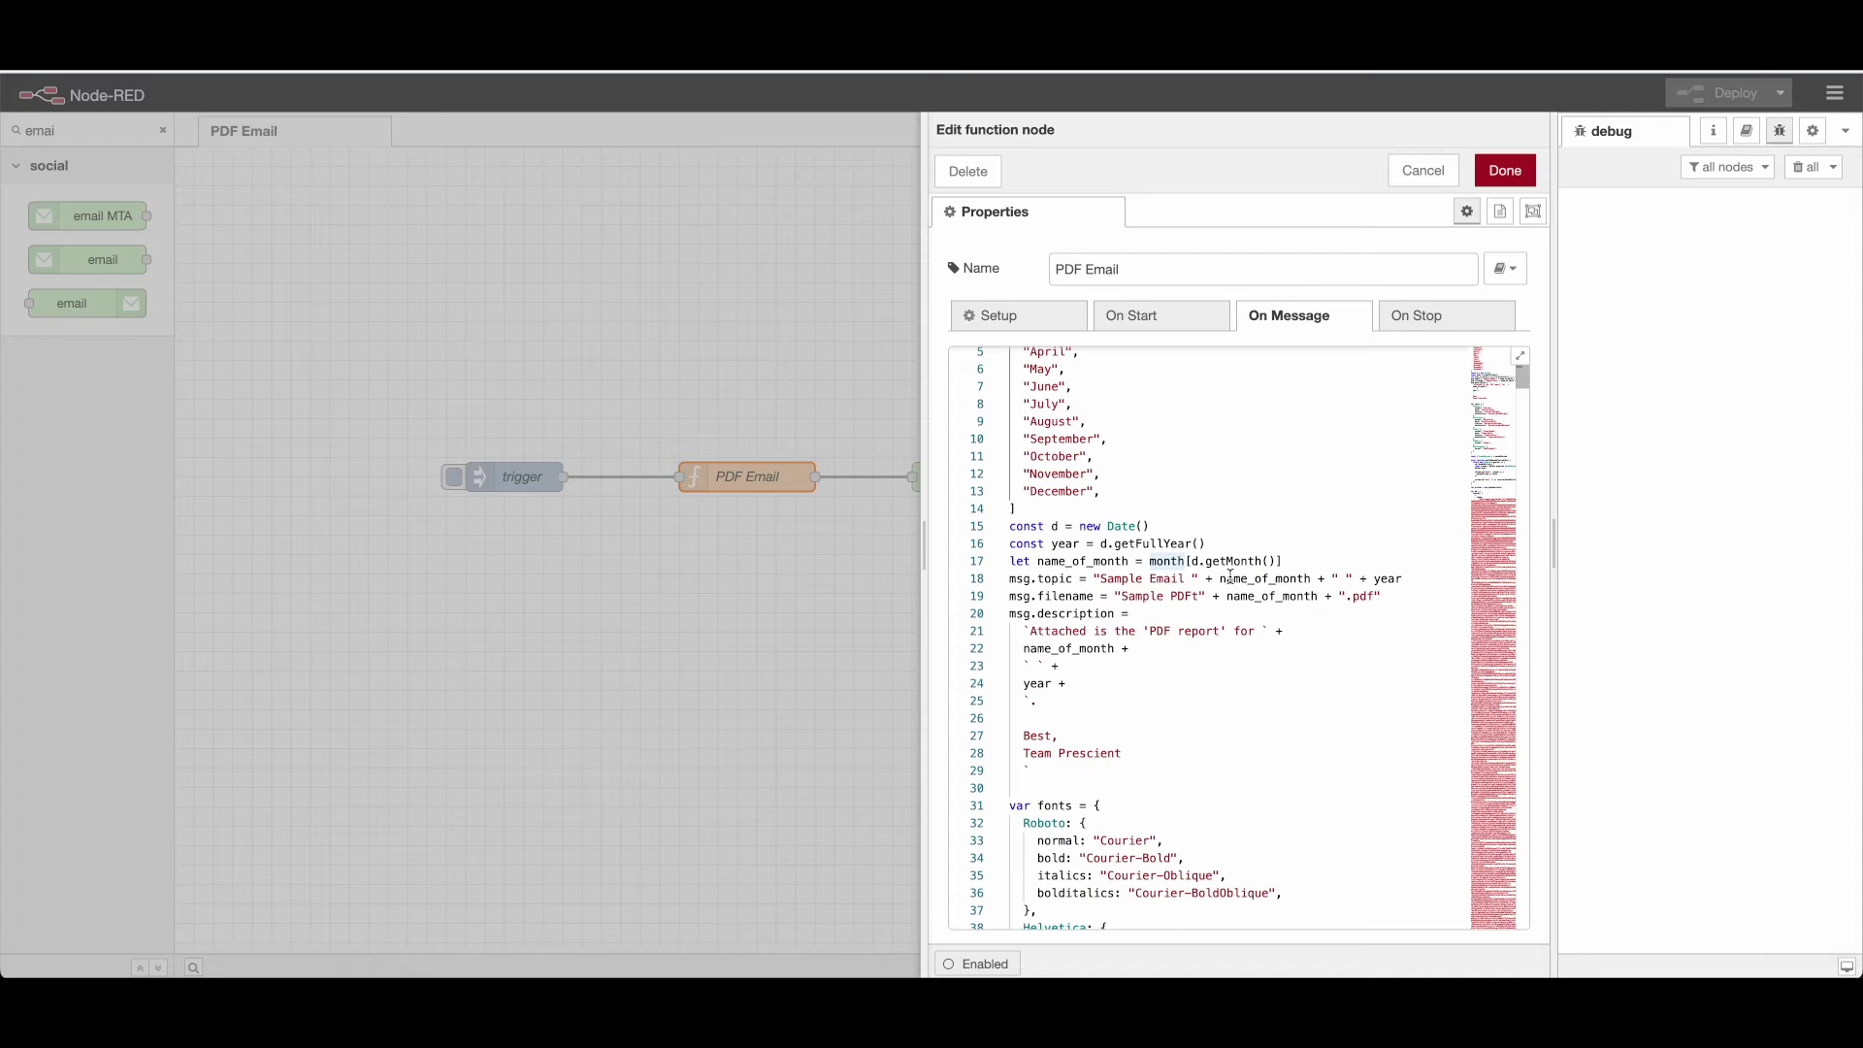
pyautogui.doubleClick(1263, 584)
pyautogui.doubleClick(1386, 577)
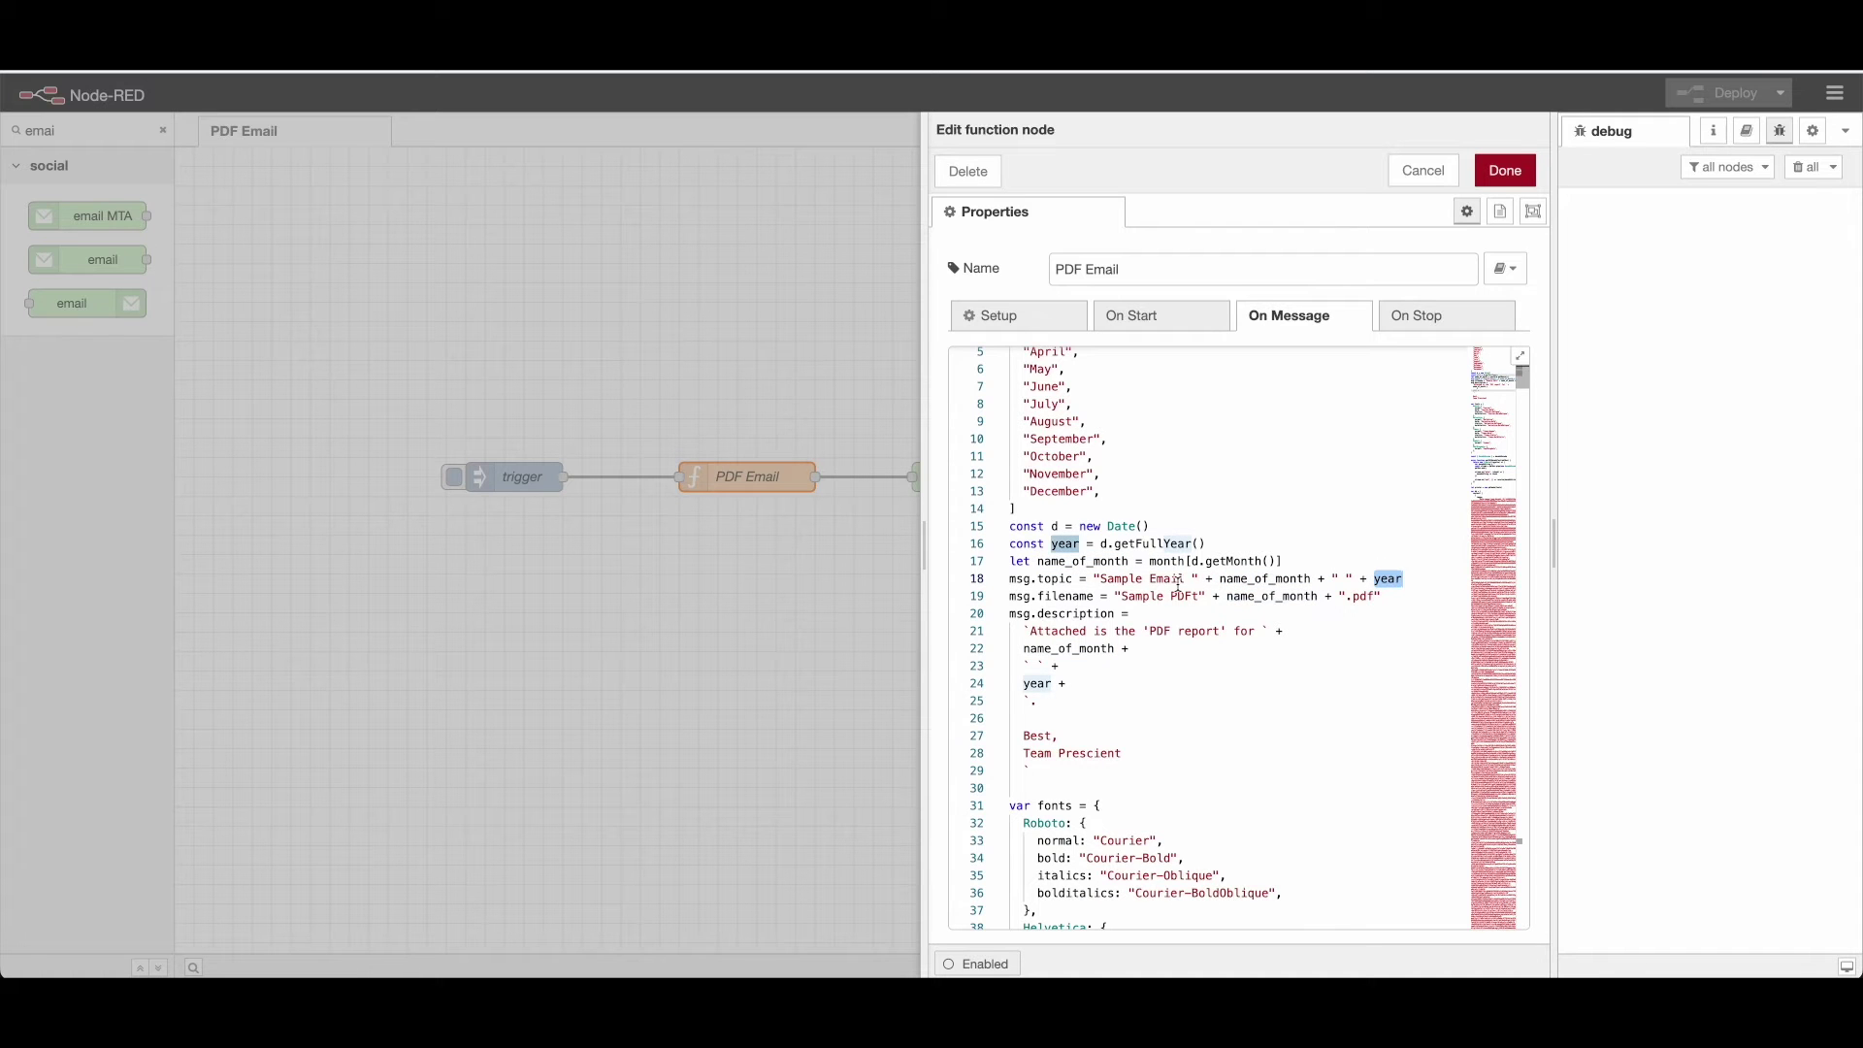
pyautogui.doubleClick(1058, 579)
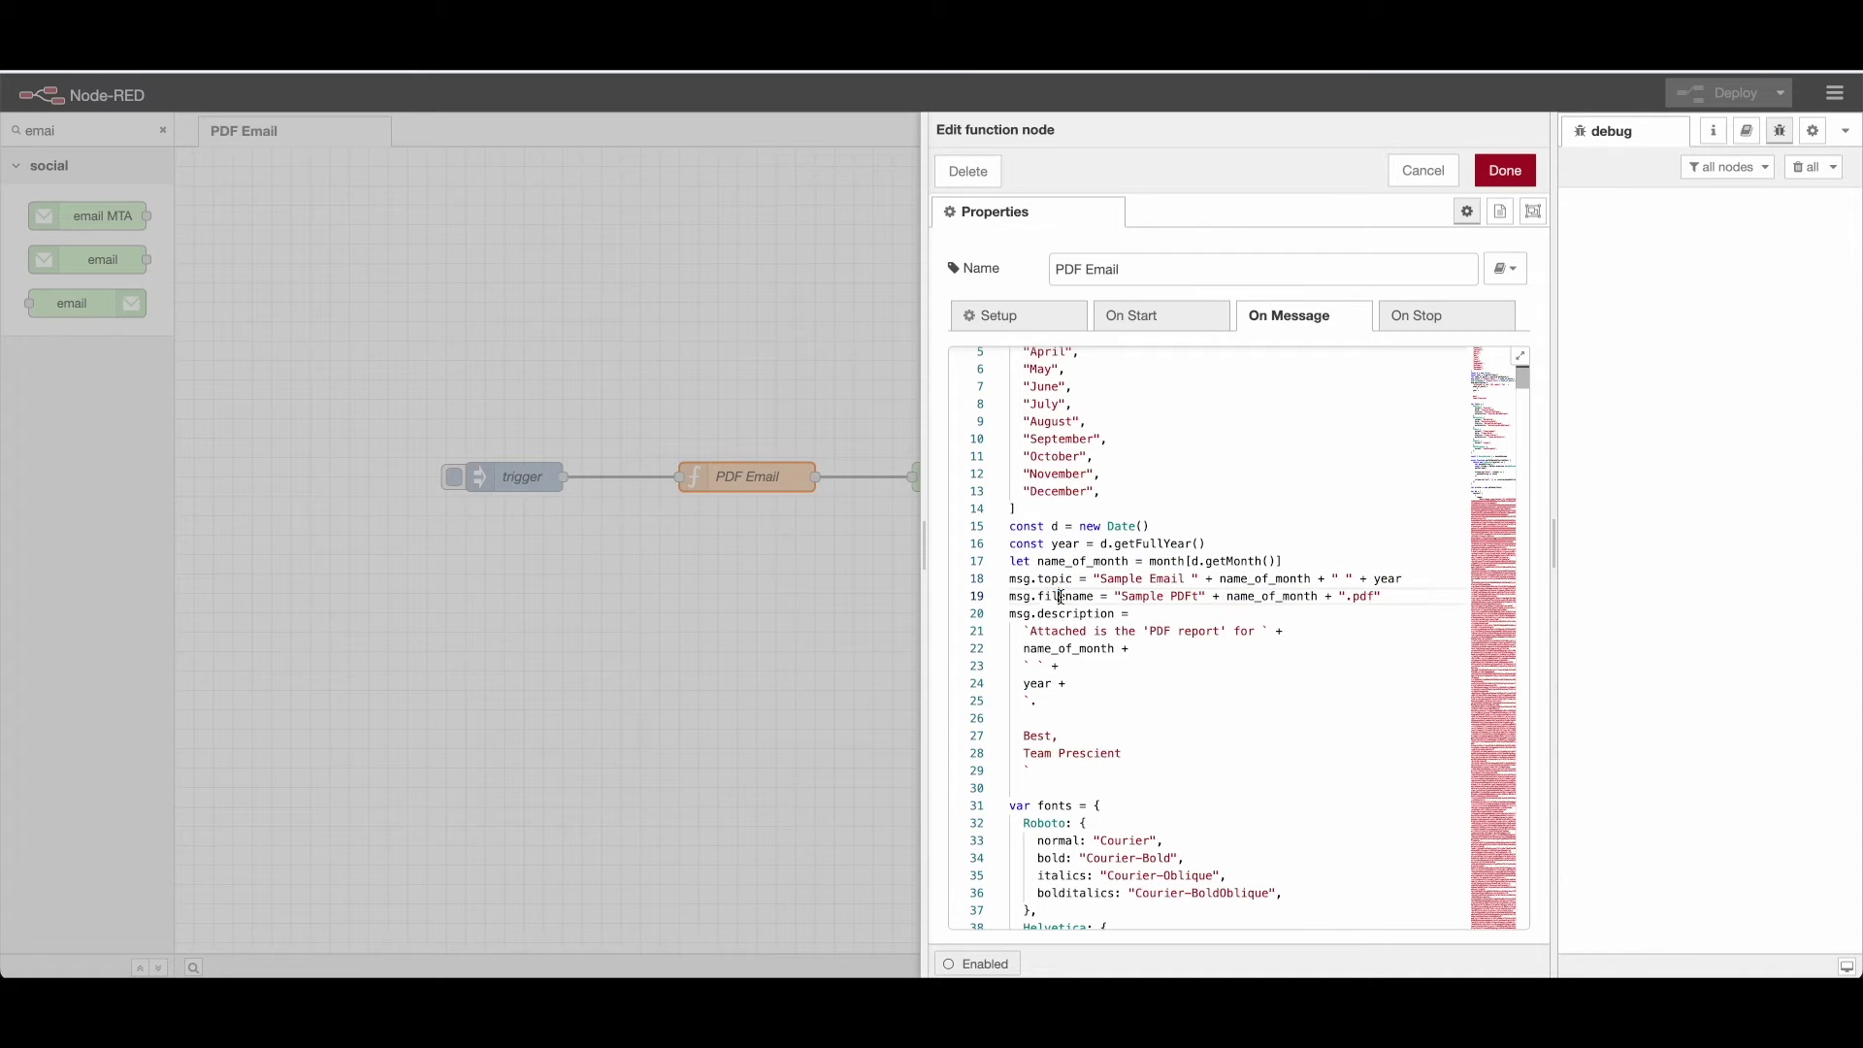
# - Inspect the filename, description and topic properties and the 'Sample Email' subject text
pyautogui.doubleClick(1063, 595)
pyautogui.scroll(-2, 1229, 594)
pyautogui.doubleClick(1074, 535)
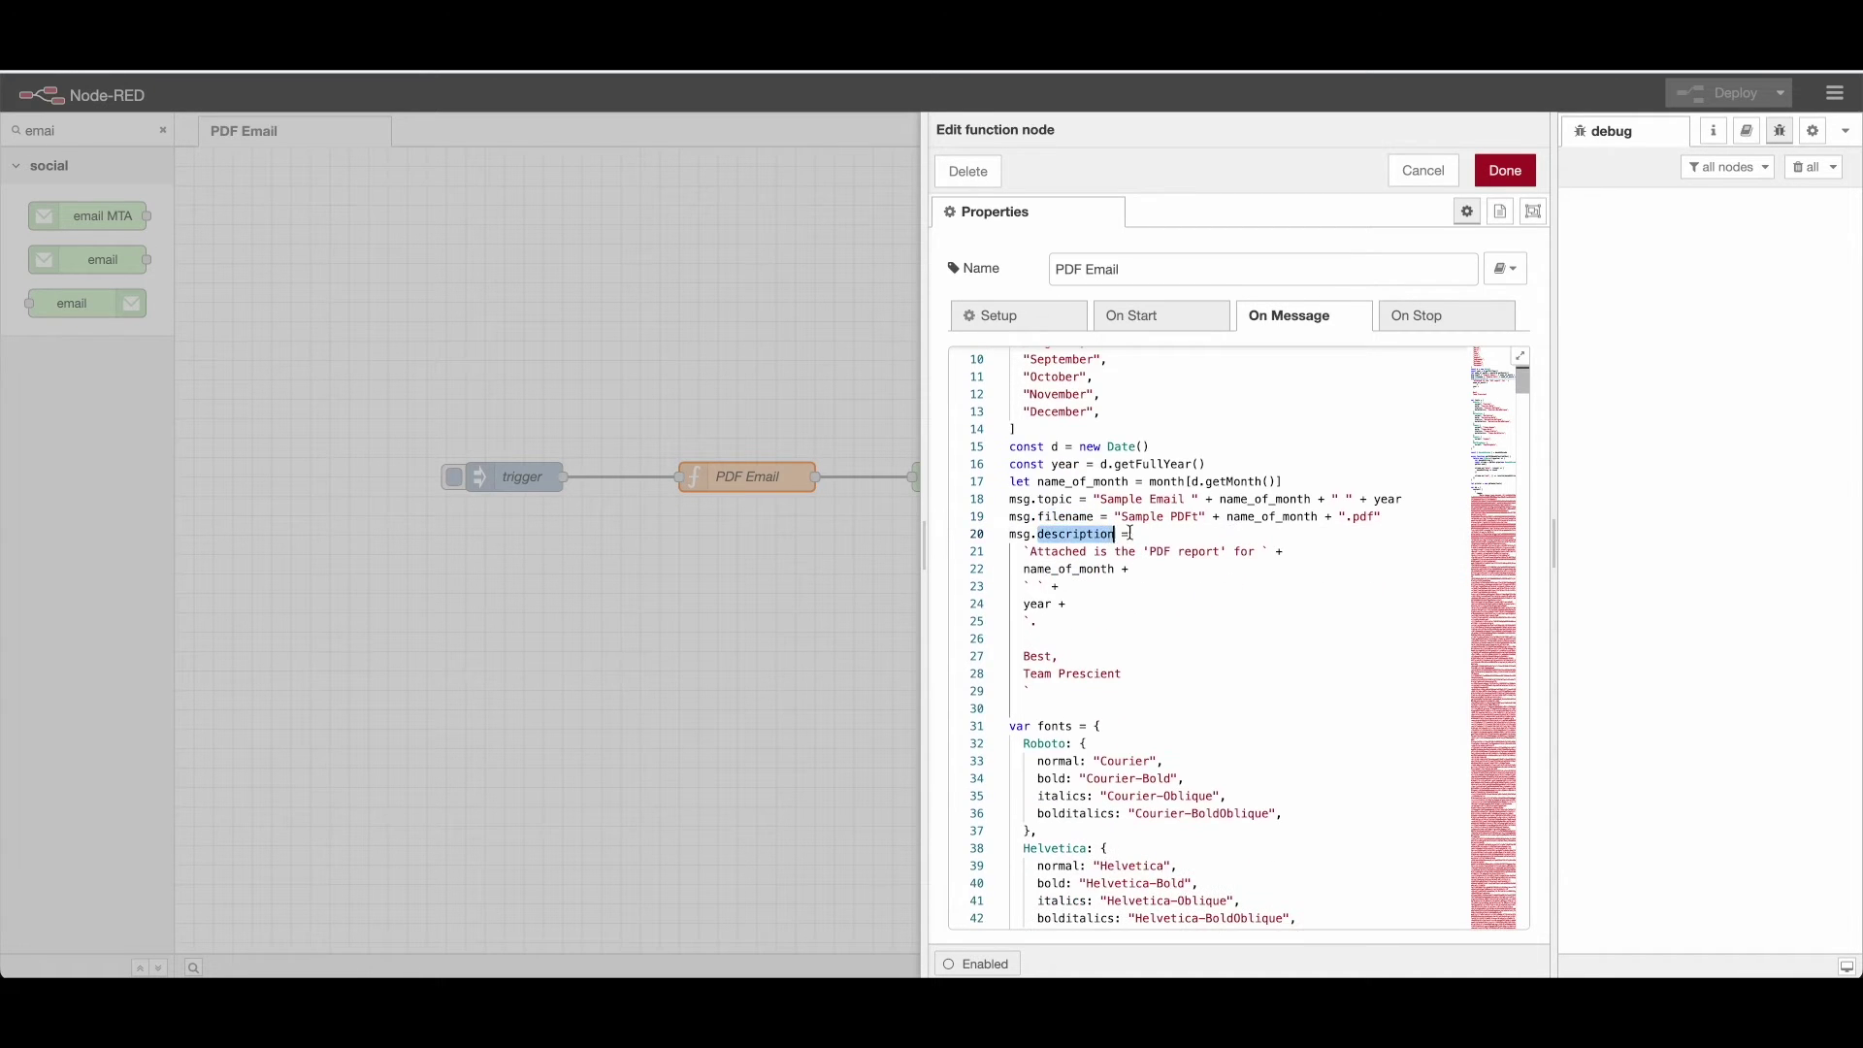
pyautogui.scroll(3, 1149, 611)
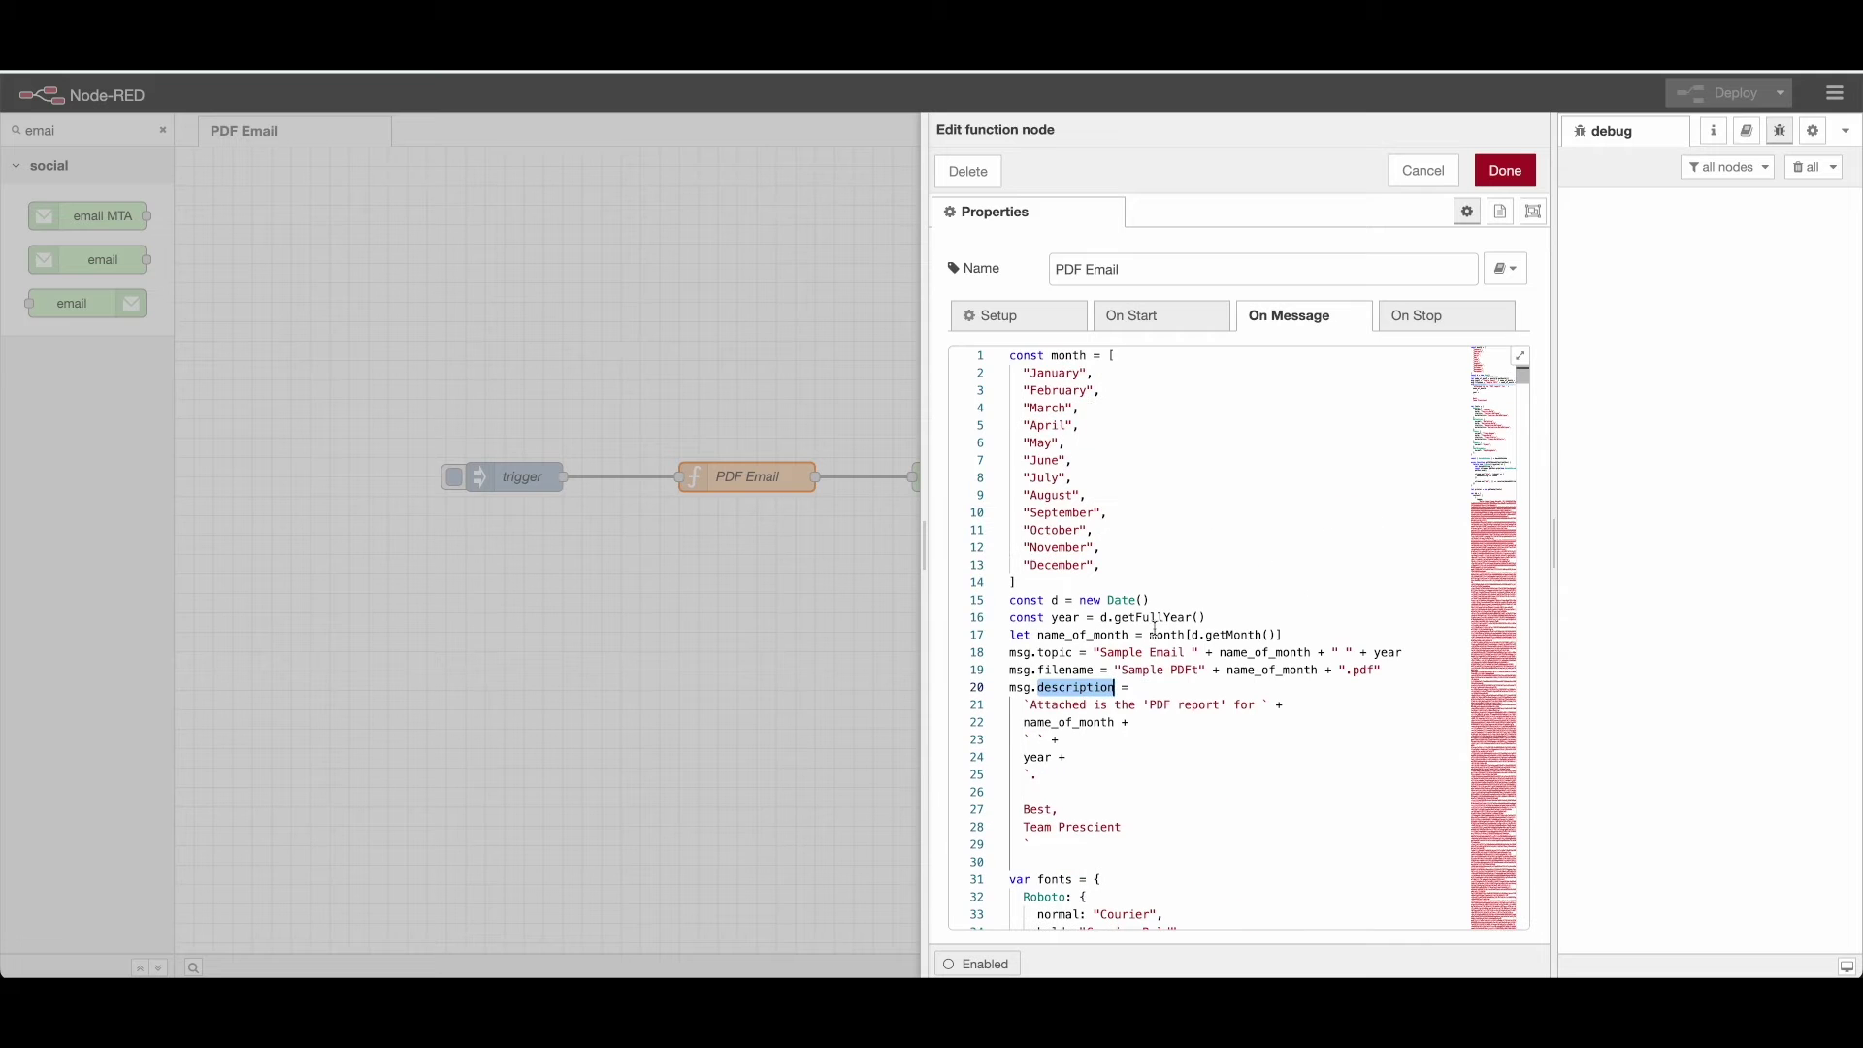
pyautogui.doubleClick(1053, 653)
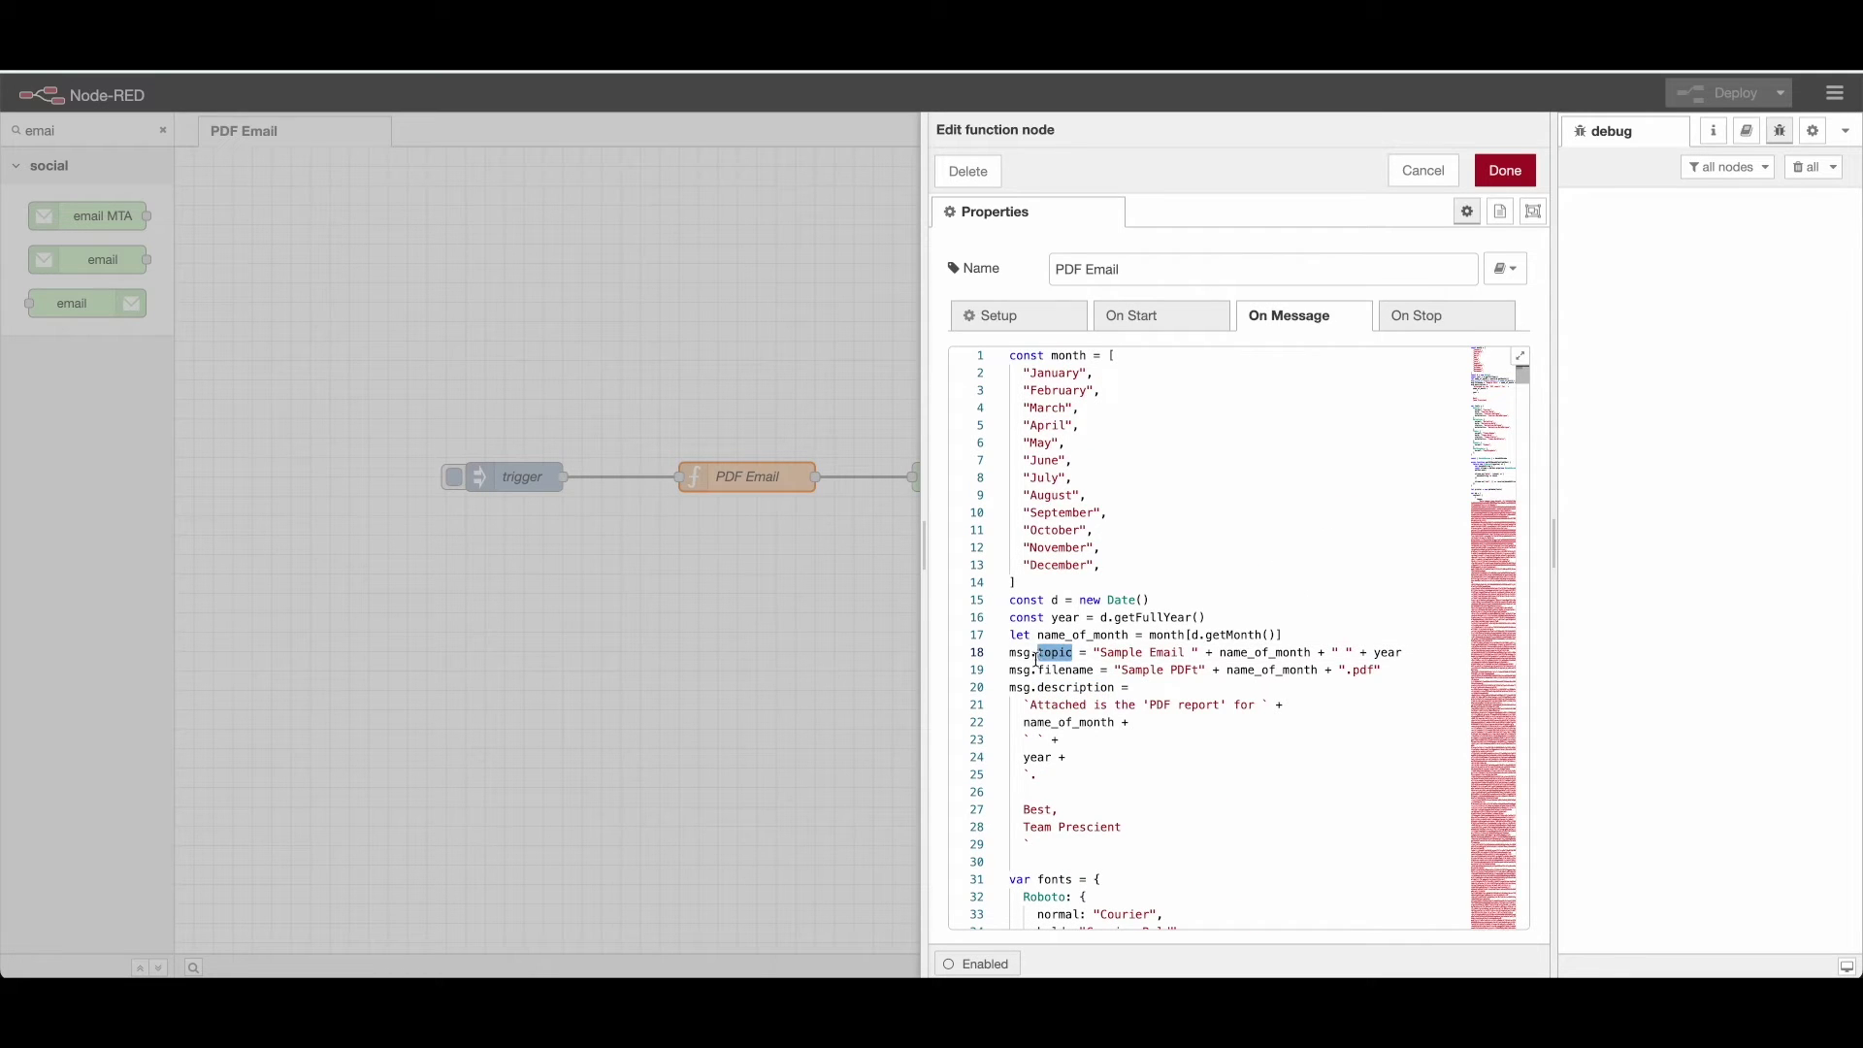
pyautogui.moveTo(1010, 652); pyautogui.dragTo(1077, 652)
pyautogui.doubleClick(1123, 652)
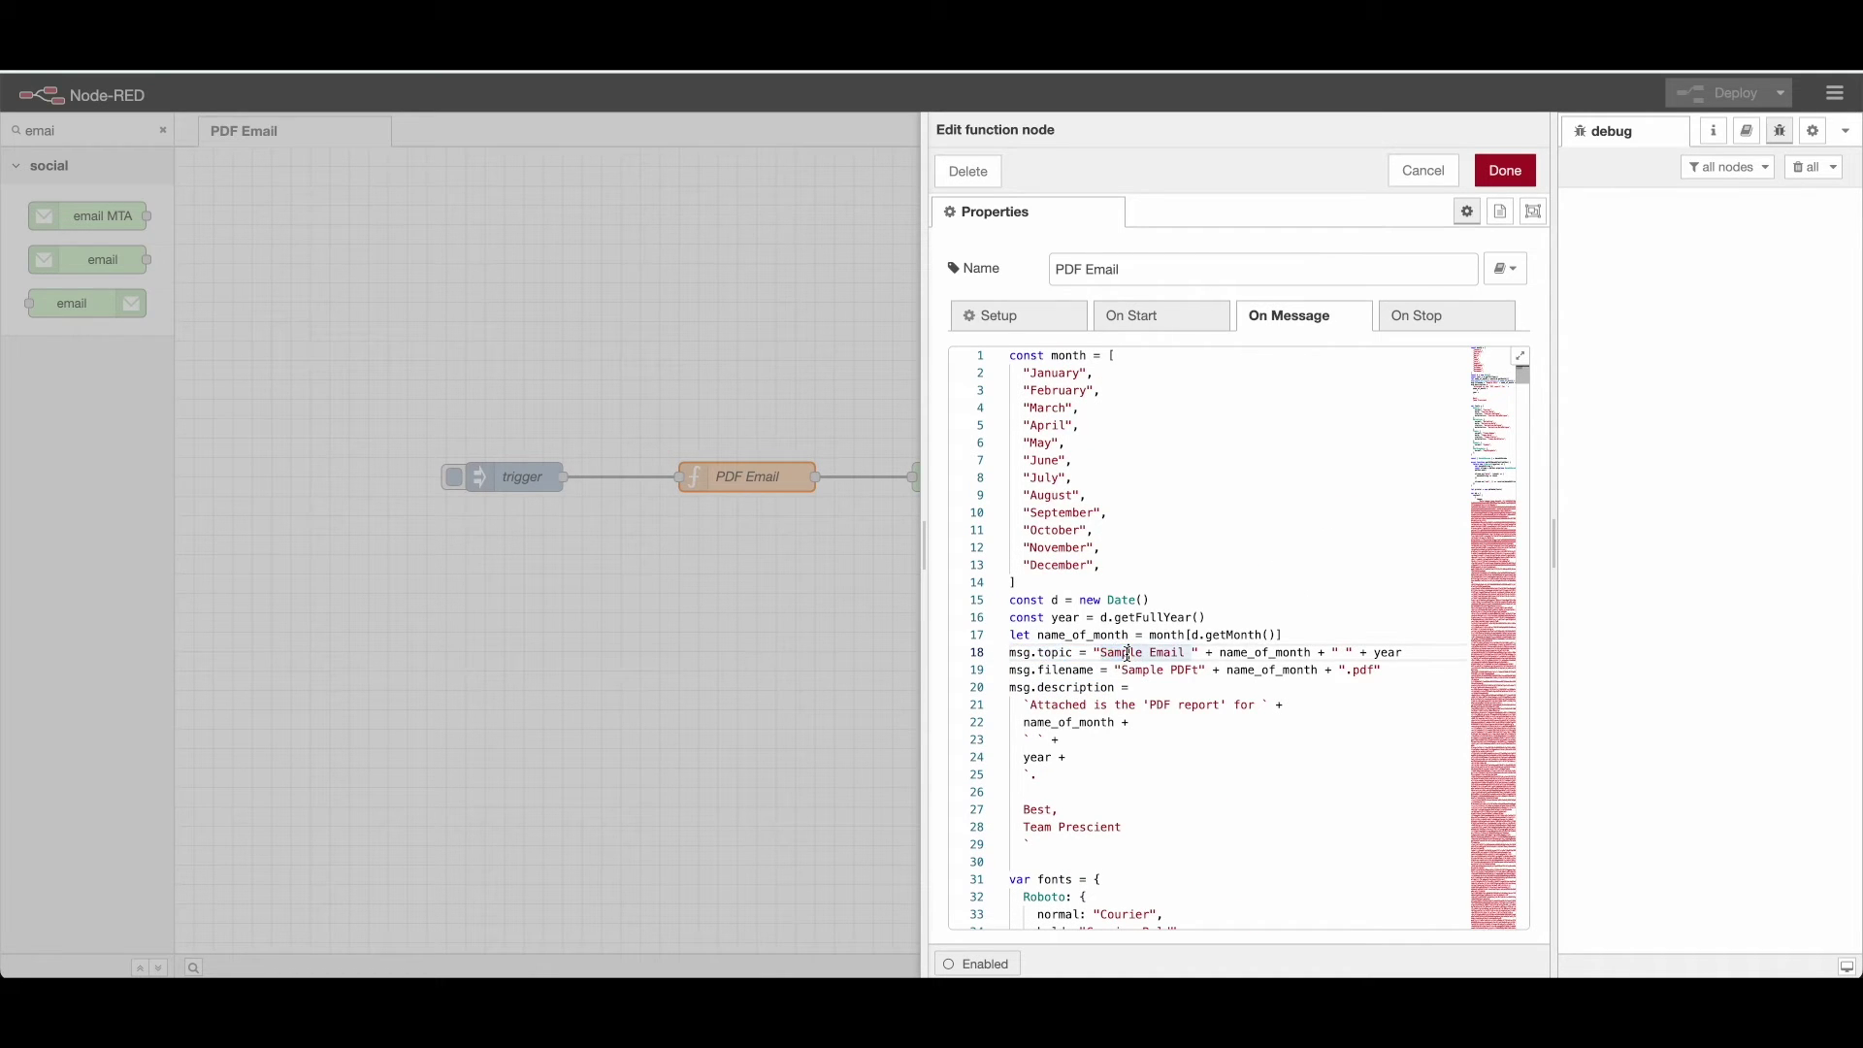
pyautogui.click(1104, 652)
# - Inspect name_of_month and year in the subject line and the line 17 declaration
pyautogui.doubleClick(1143, 652)
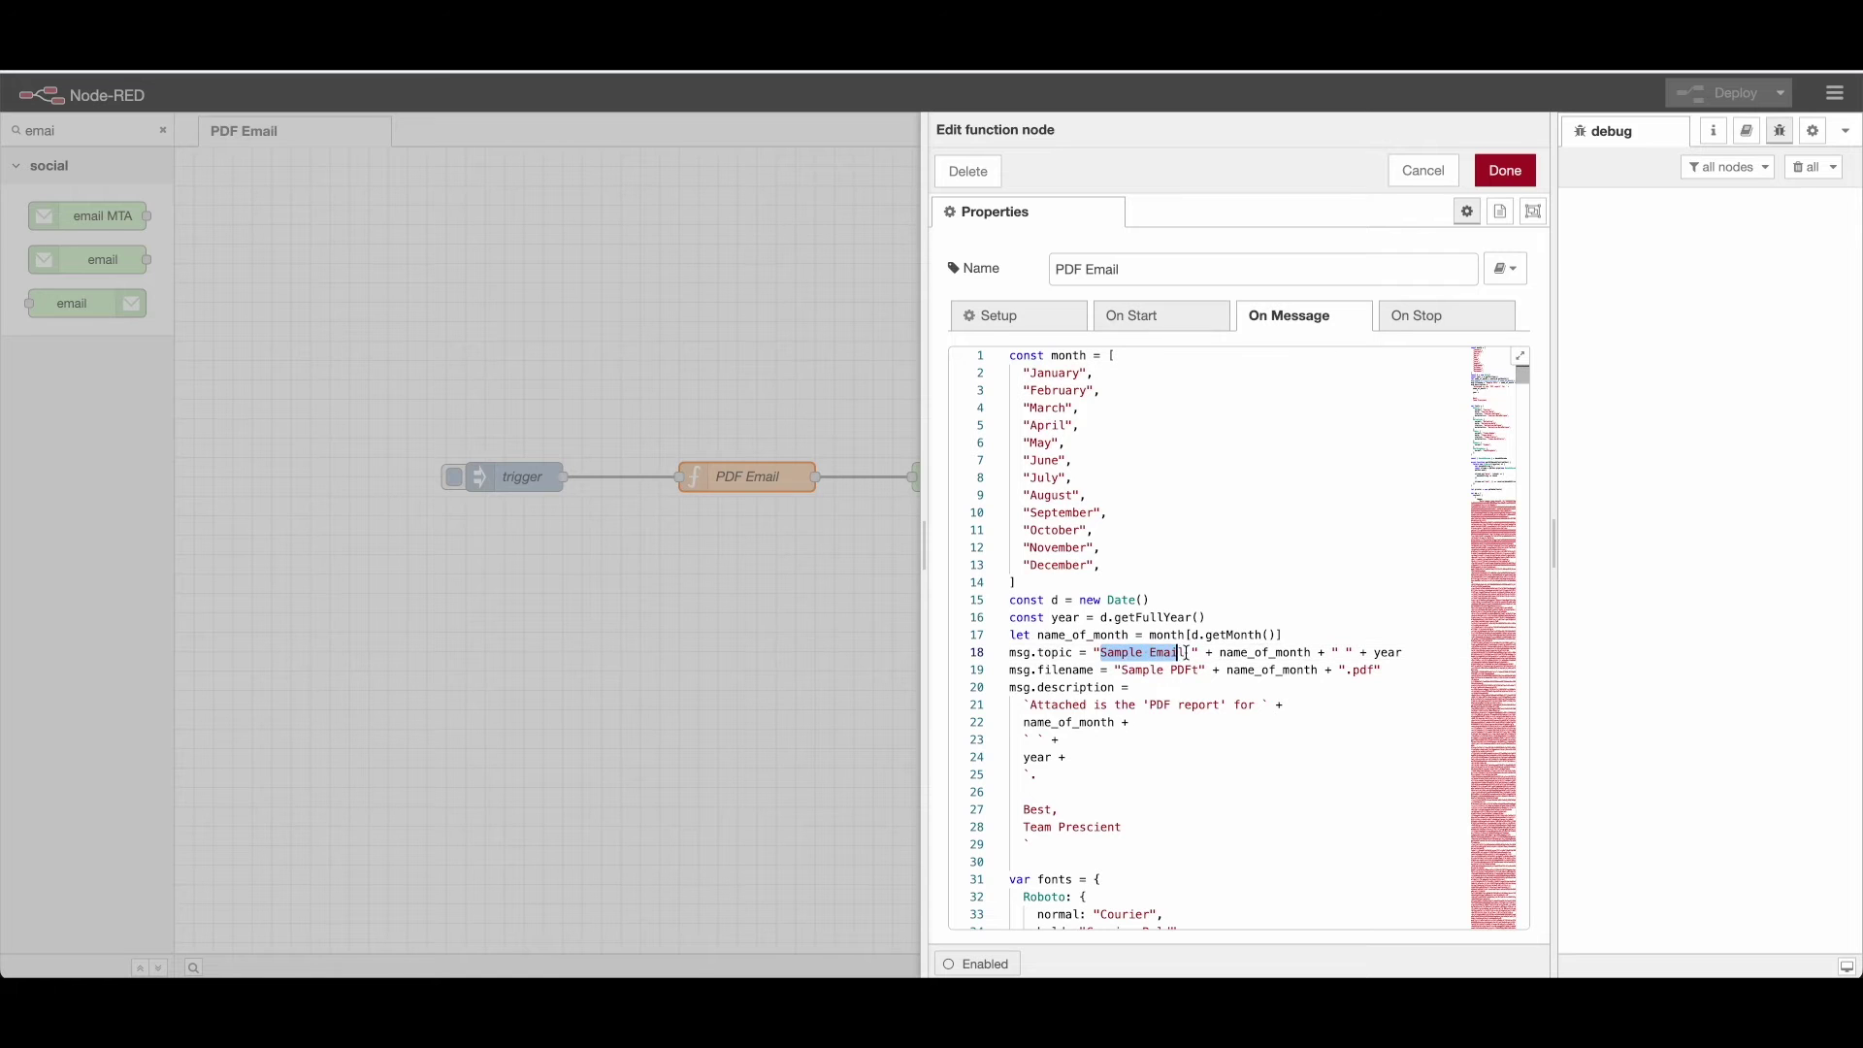
pyautogui.doubleClick(1255, 652)
pyautogui.doubleClick(1092, 635)
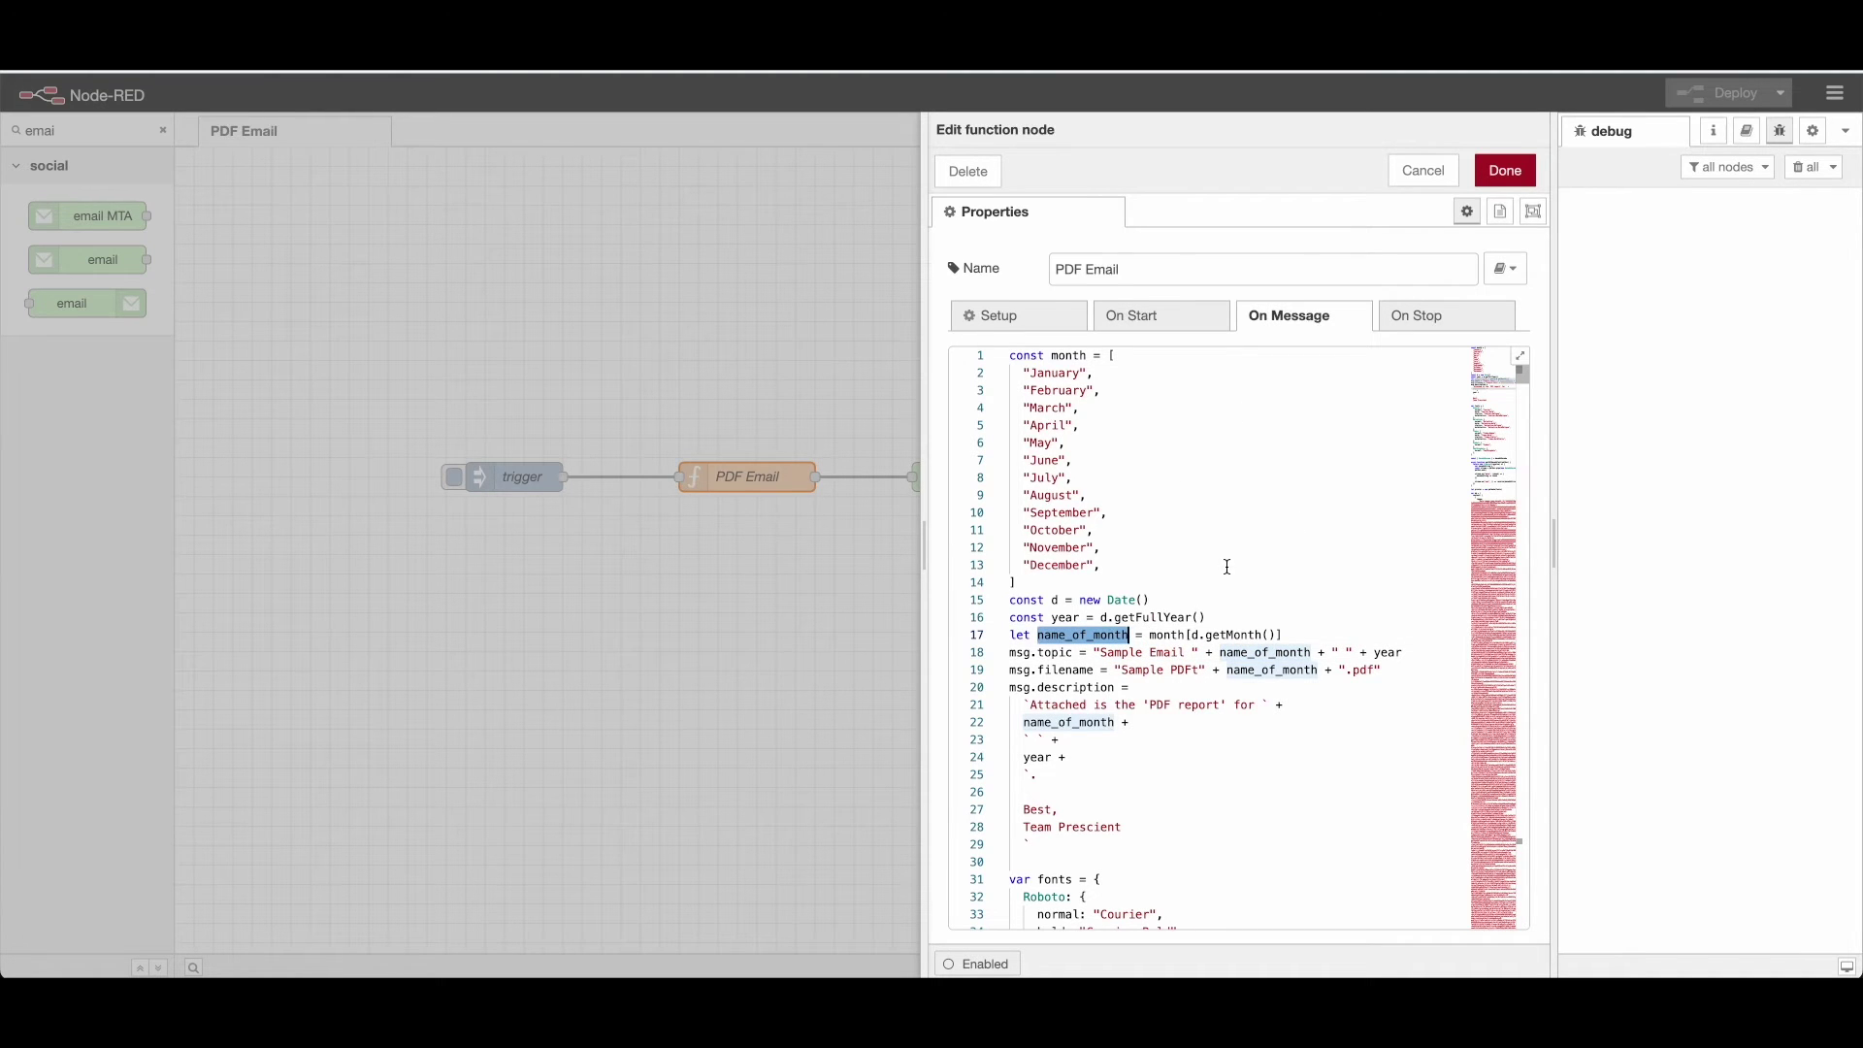
pyautogui.click(1264, 655)
pyautogui.doubleClick(1264, 656)
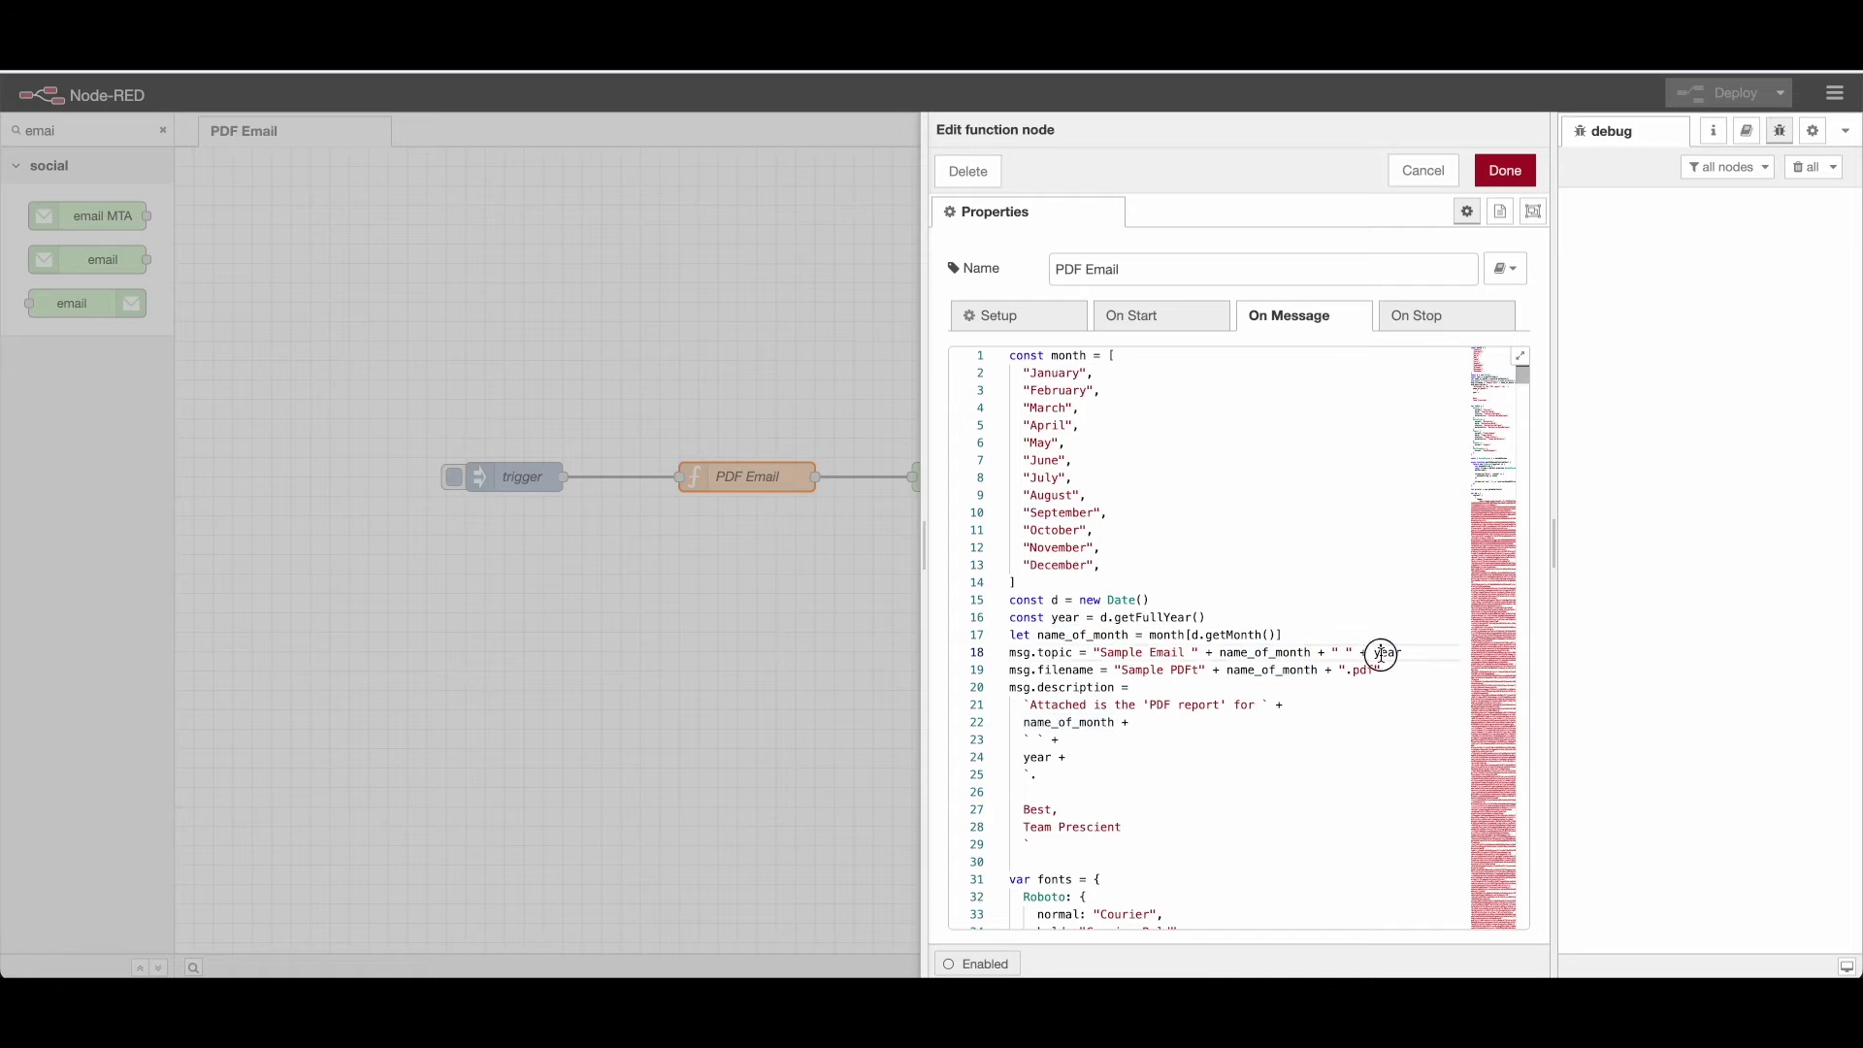
pyautogui.doubleClick(1385, 653)
pyautogui.scroll(-2, 1310, 655)
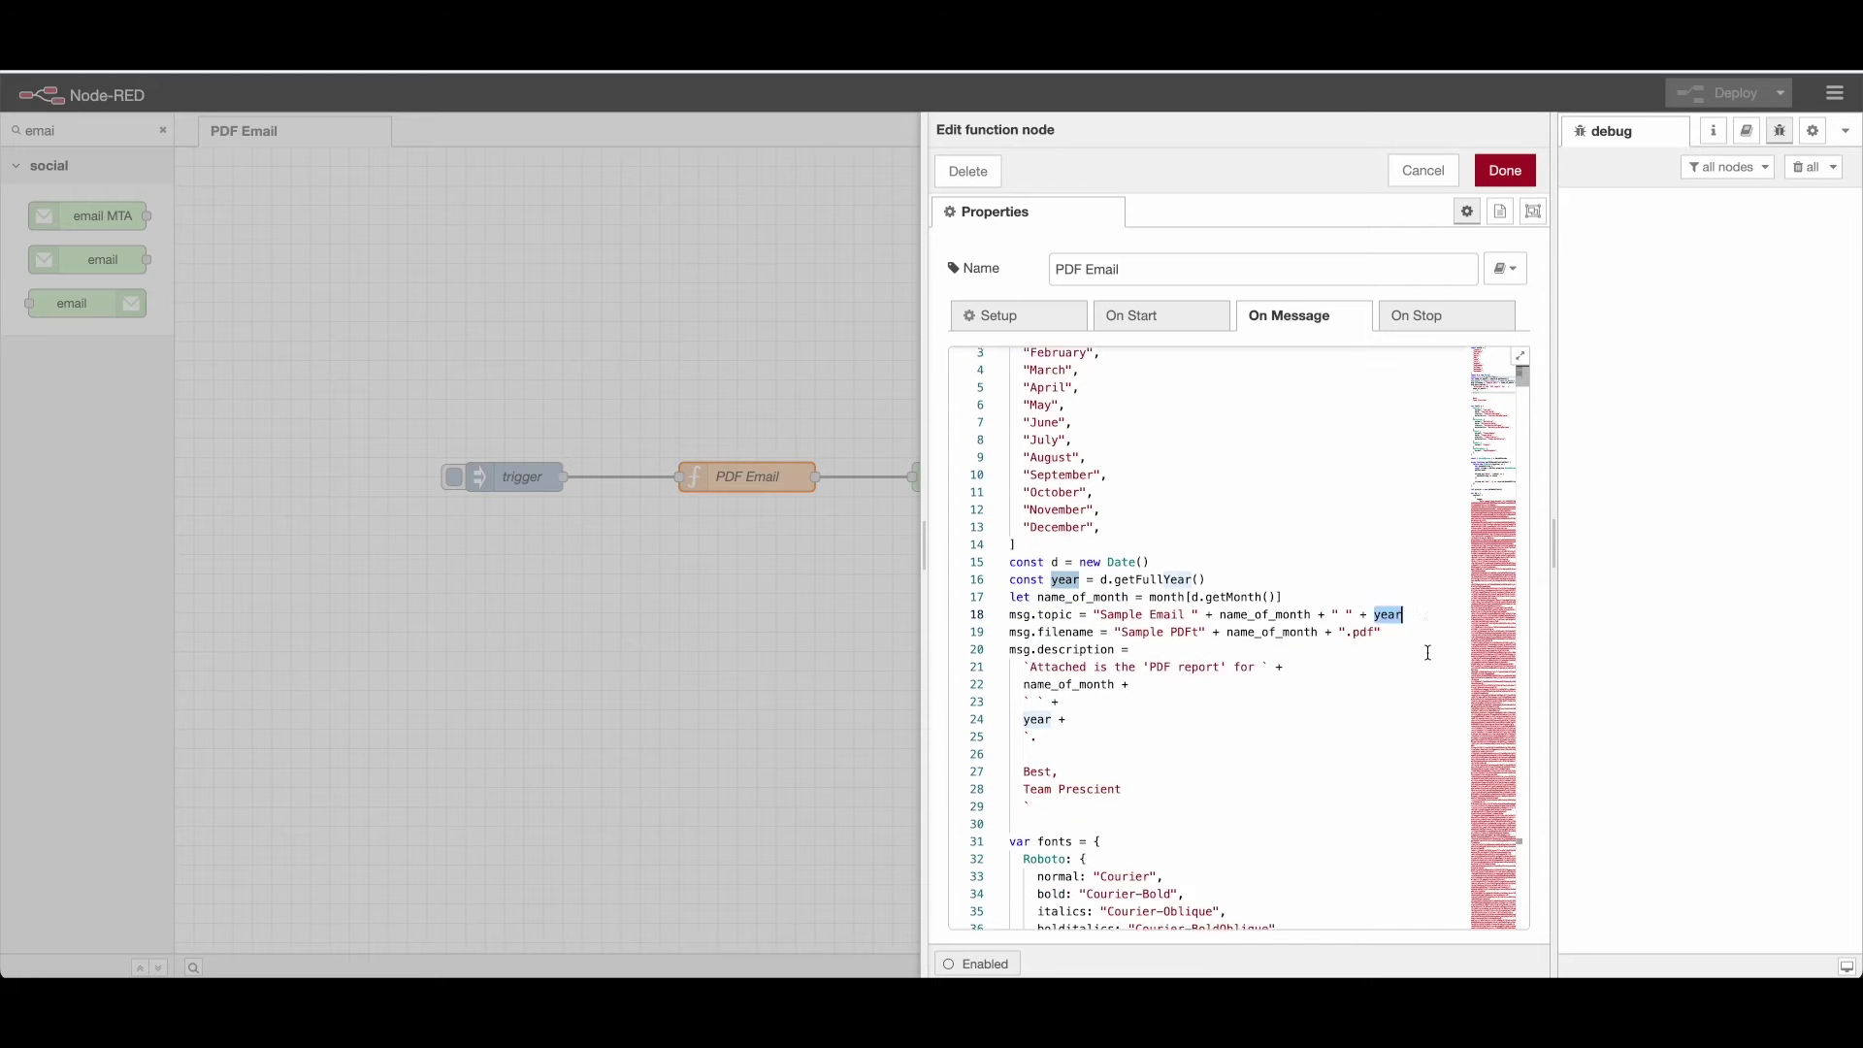
# - Check the file name line and delete the stray 't' from 'Sample PDFt'
pyautogui.click(1241, 602)
pyautogui.doubleClick(1240, 602)
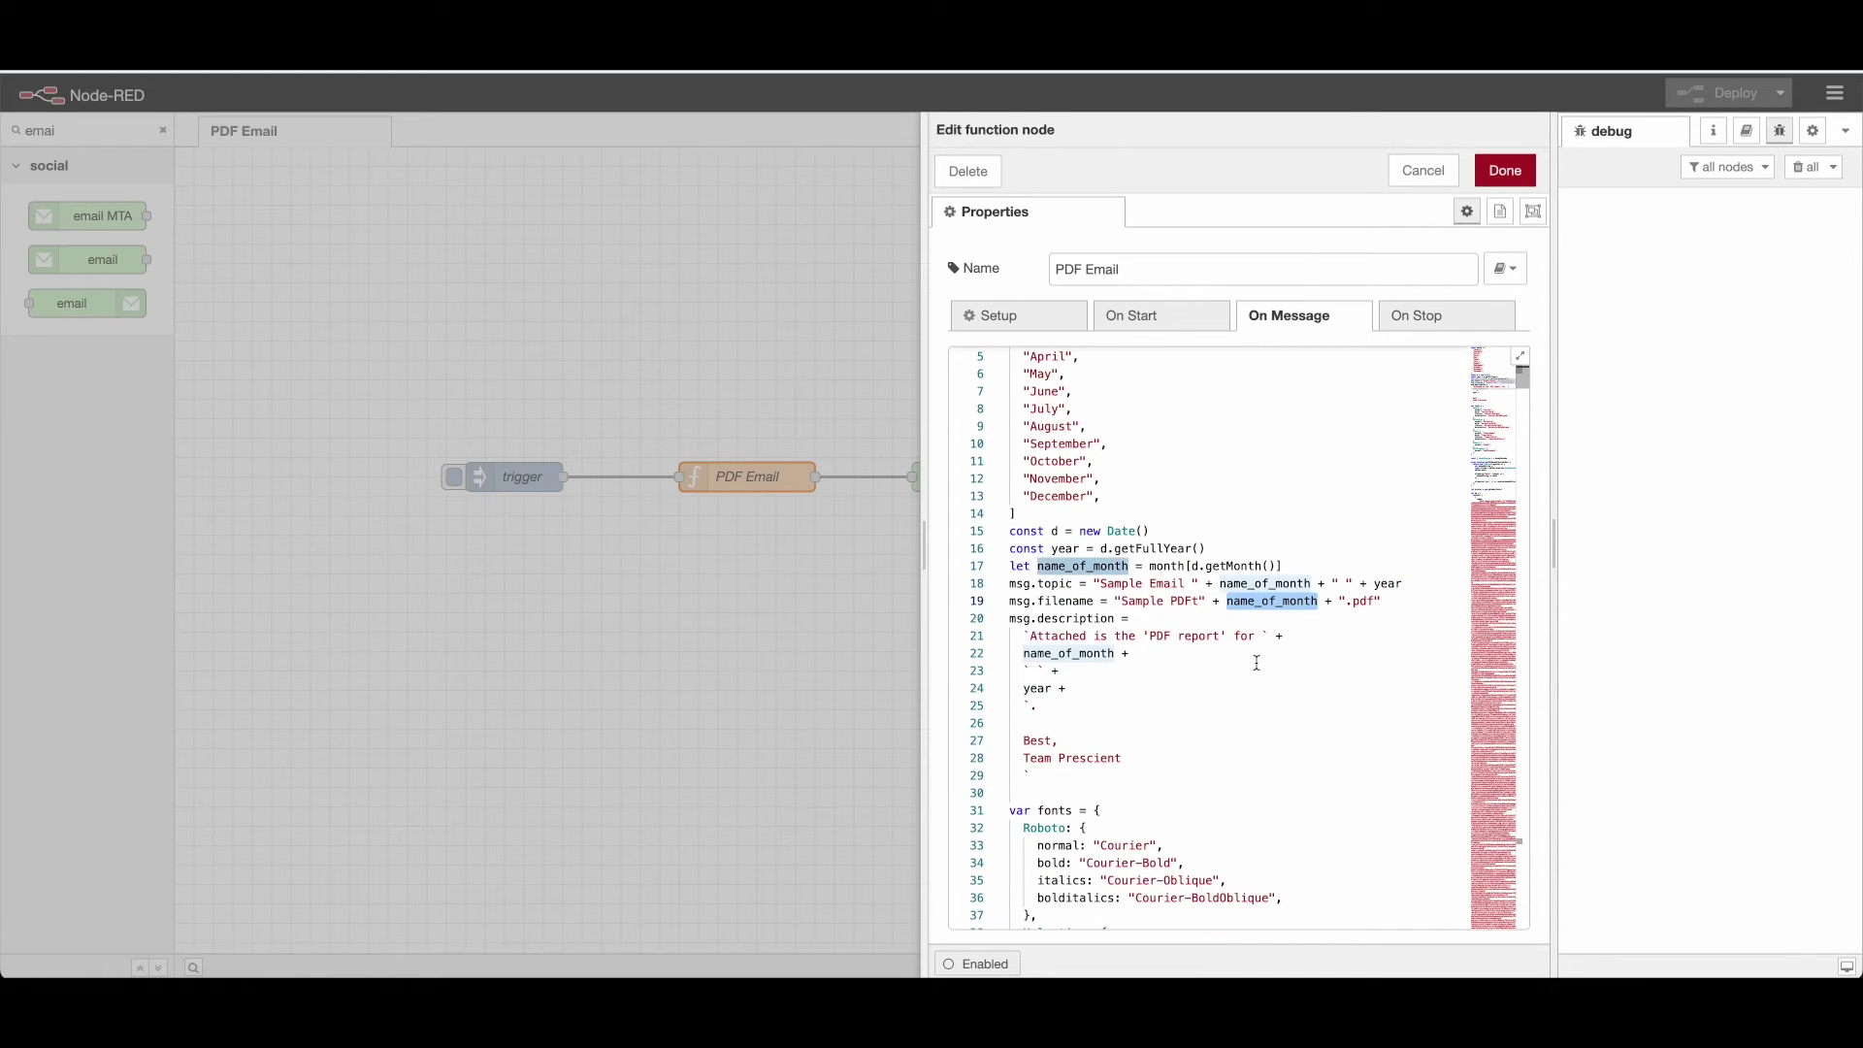
pyautogui.doubleClick(1061, 601)
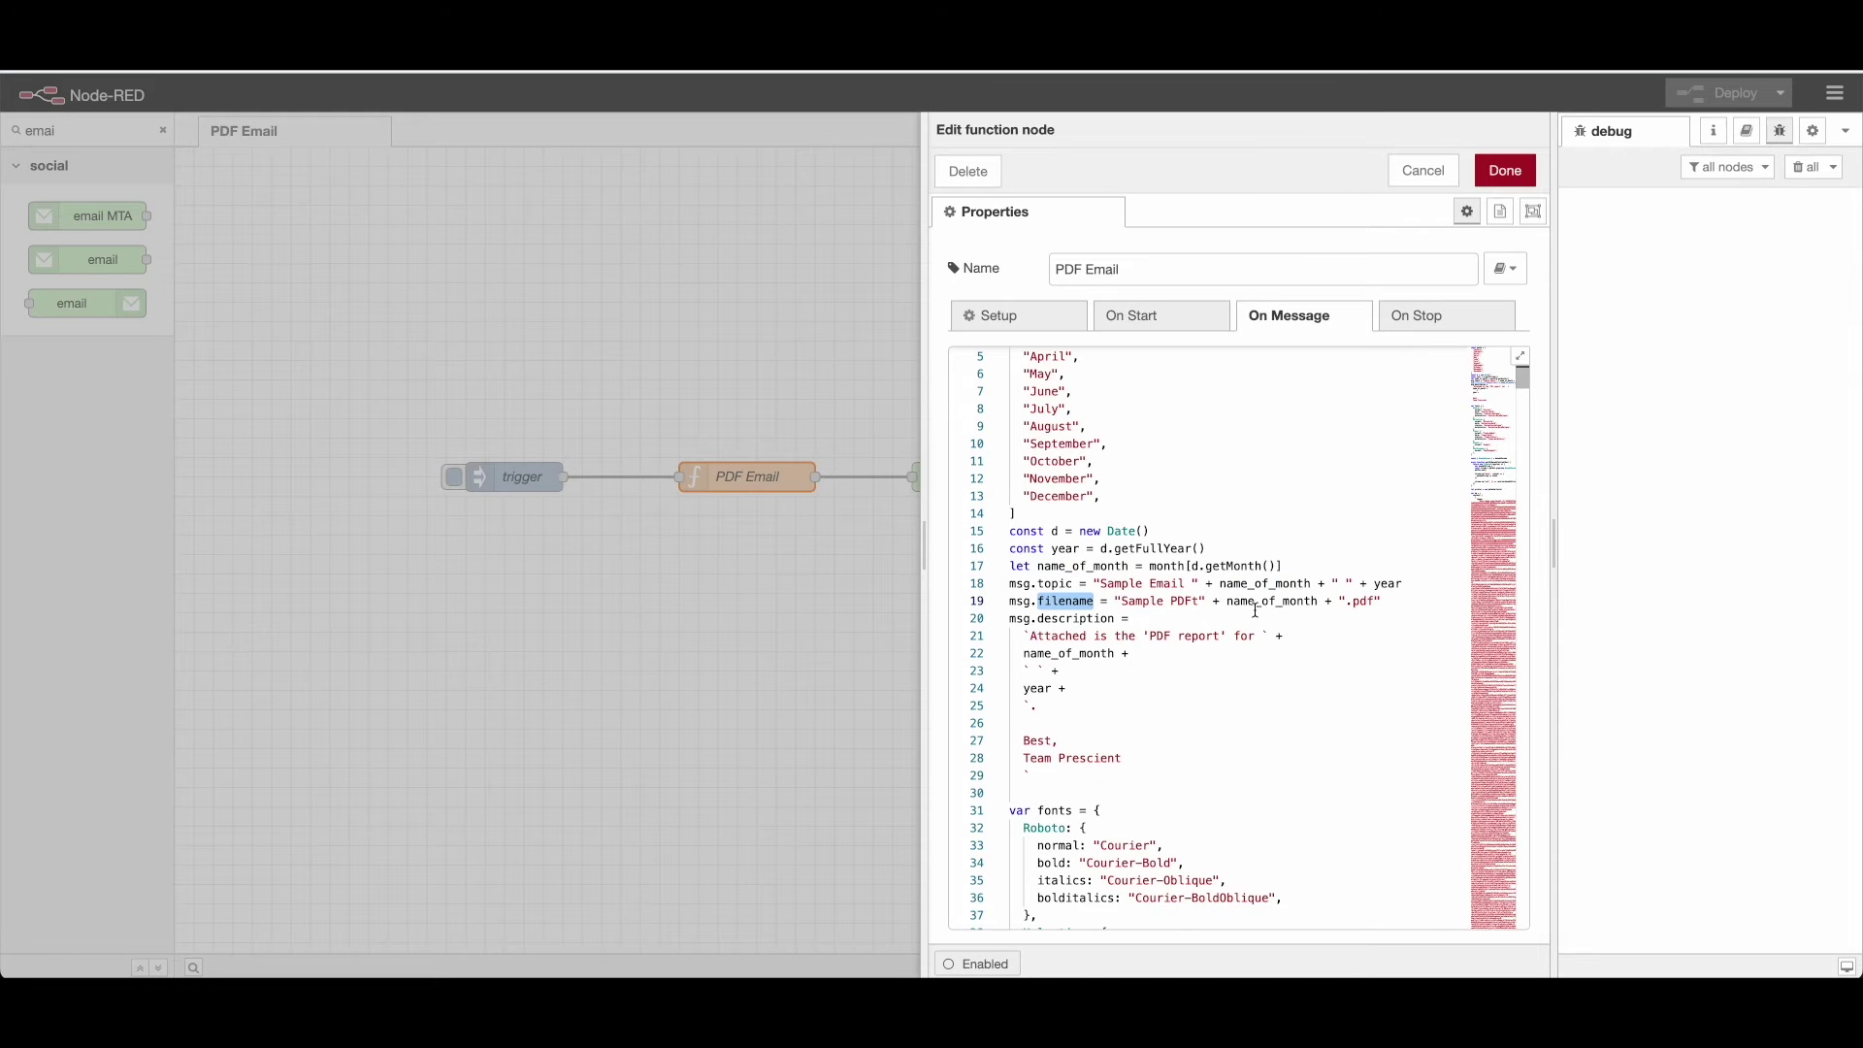
pyautogui.scroll(-3, 1253, 611)
pyautogui.click(1194, 497)
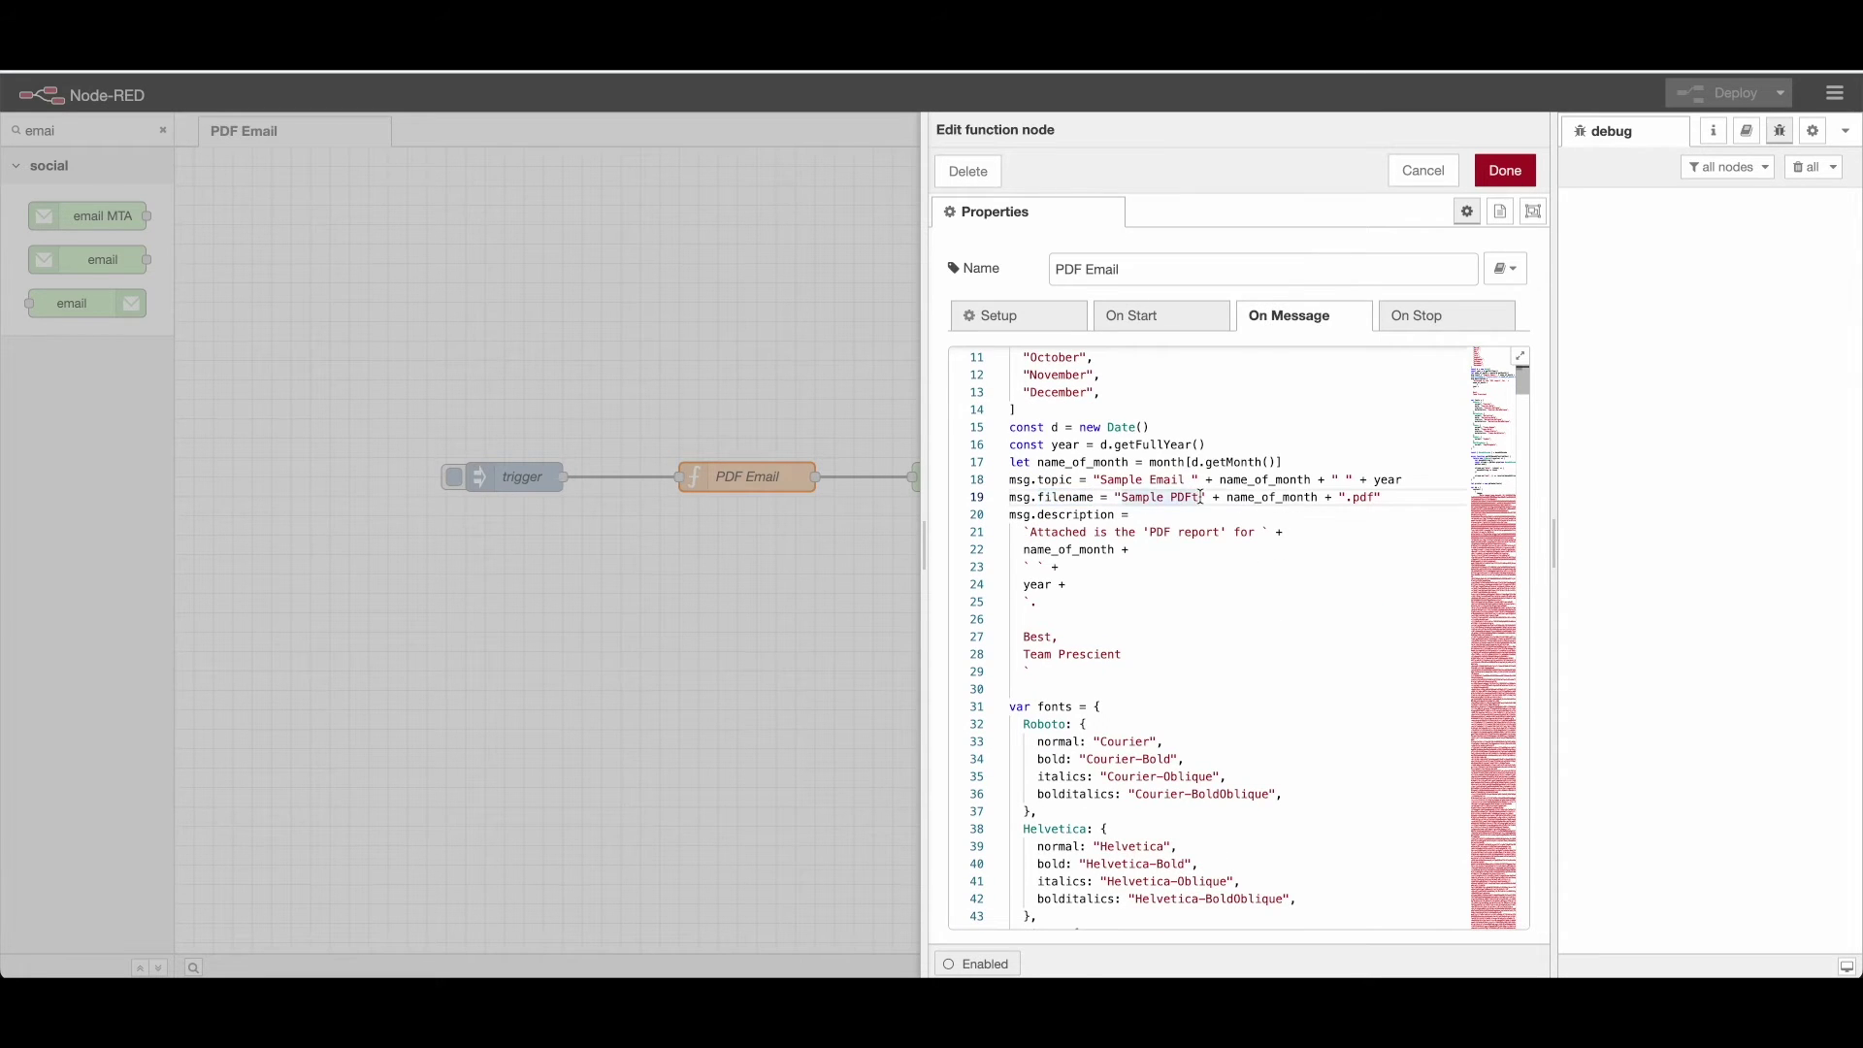
pyautogui.press('BackSpace')
# - Review the email body's opening sentence and team signature, then the fonts variable
pyautogui.moveTo(1030, 532); pyautogui.dragTo(1257, 535)
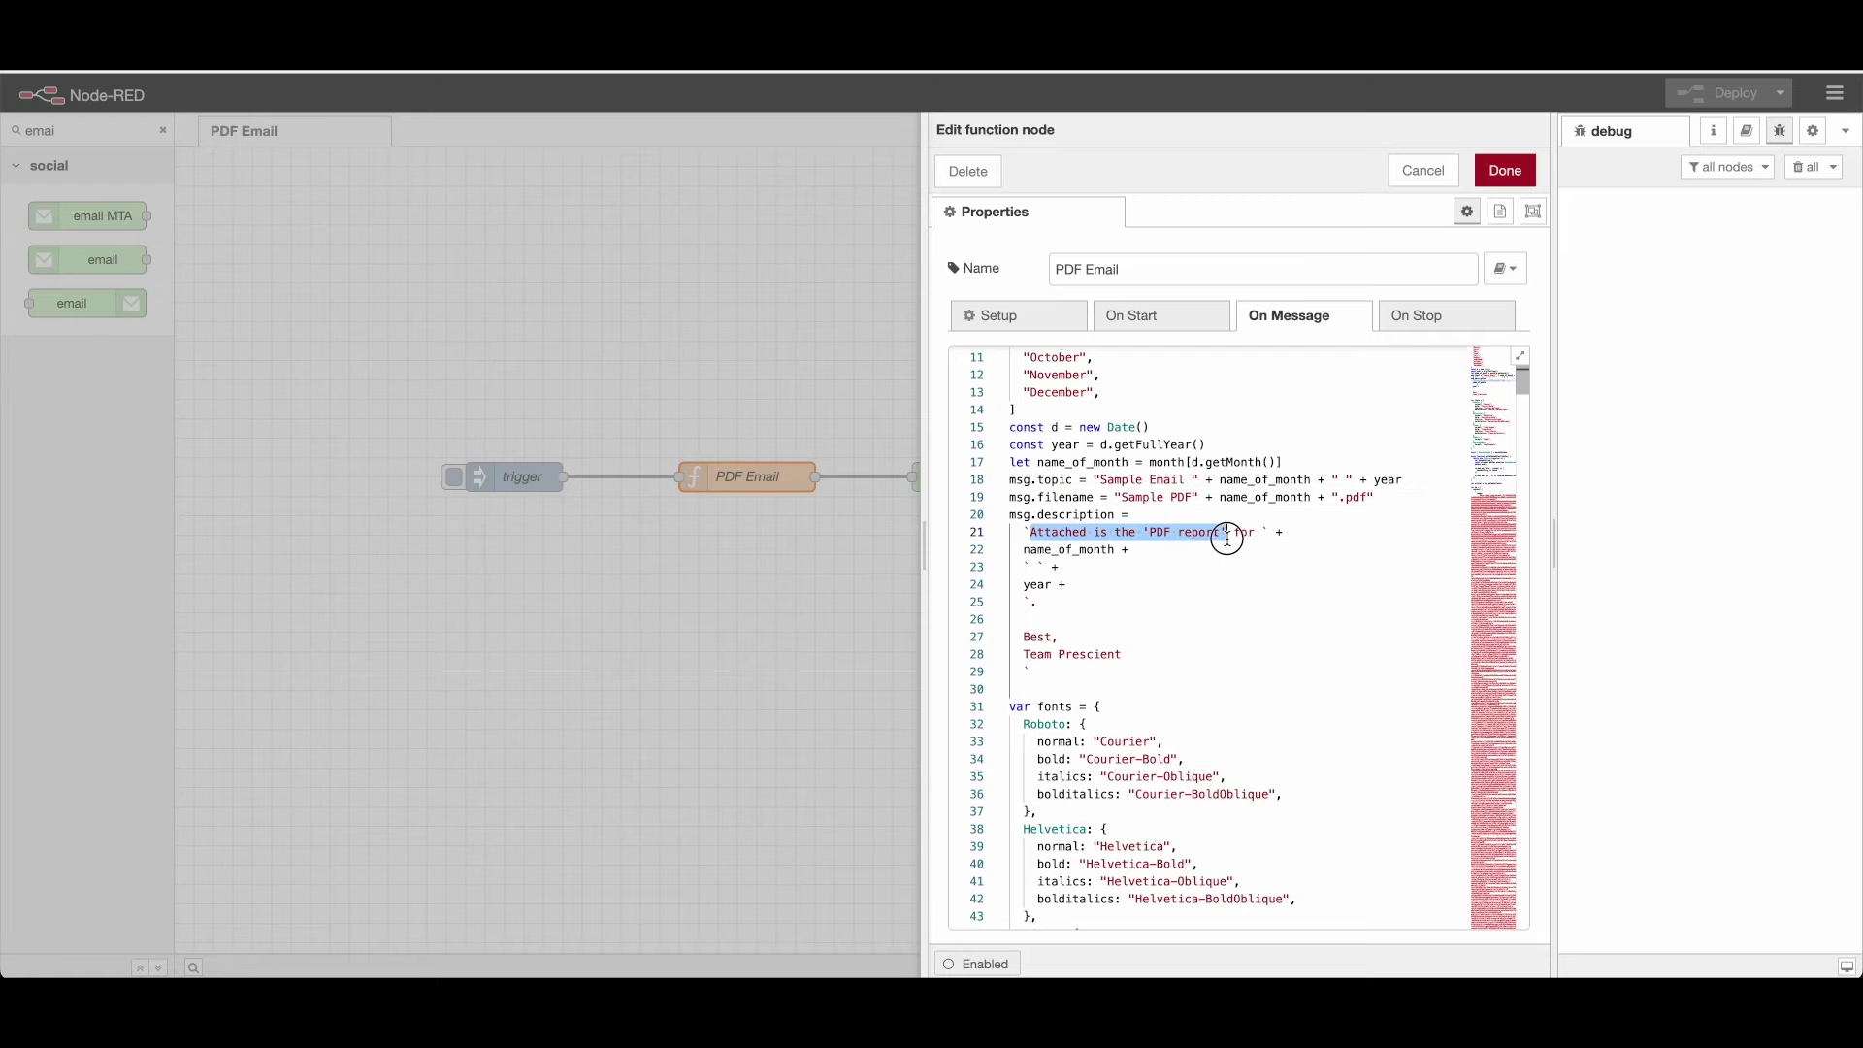
pyautogui.click(1147, 531)
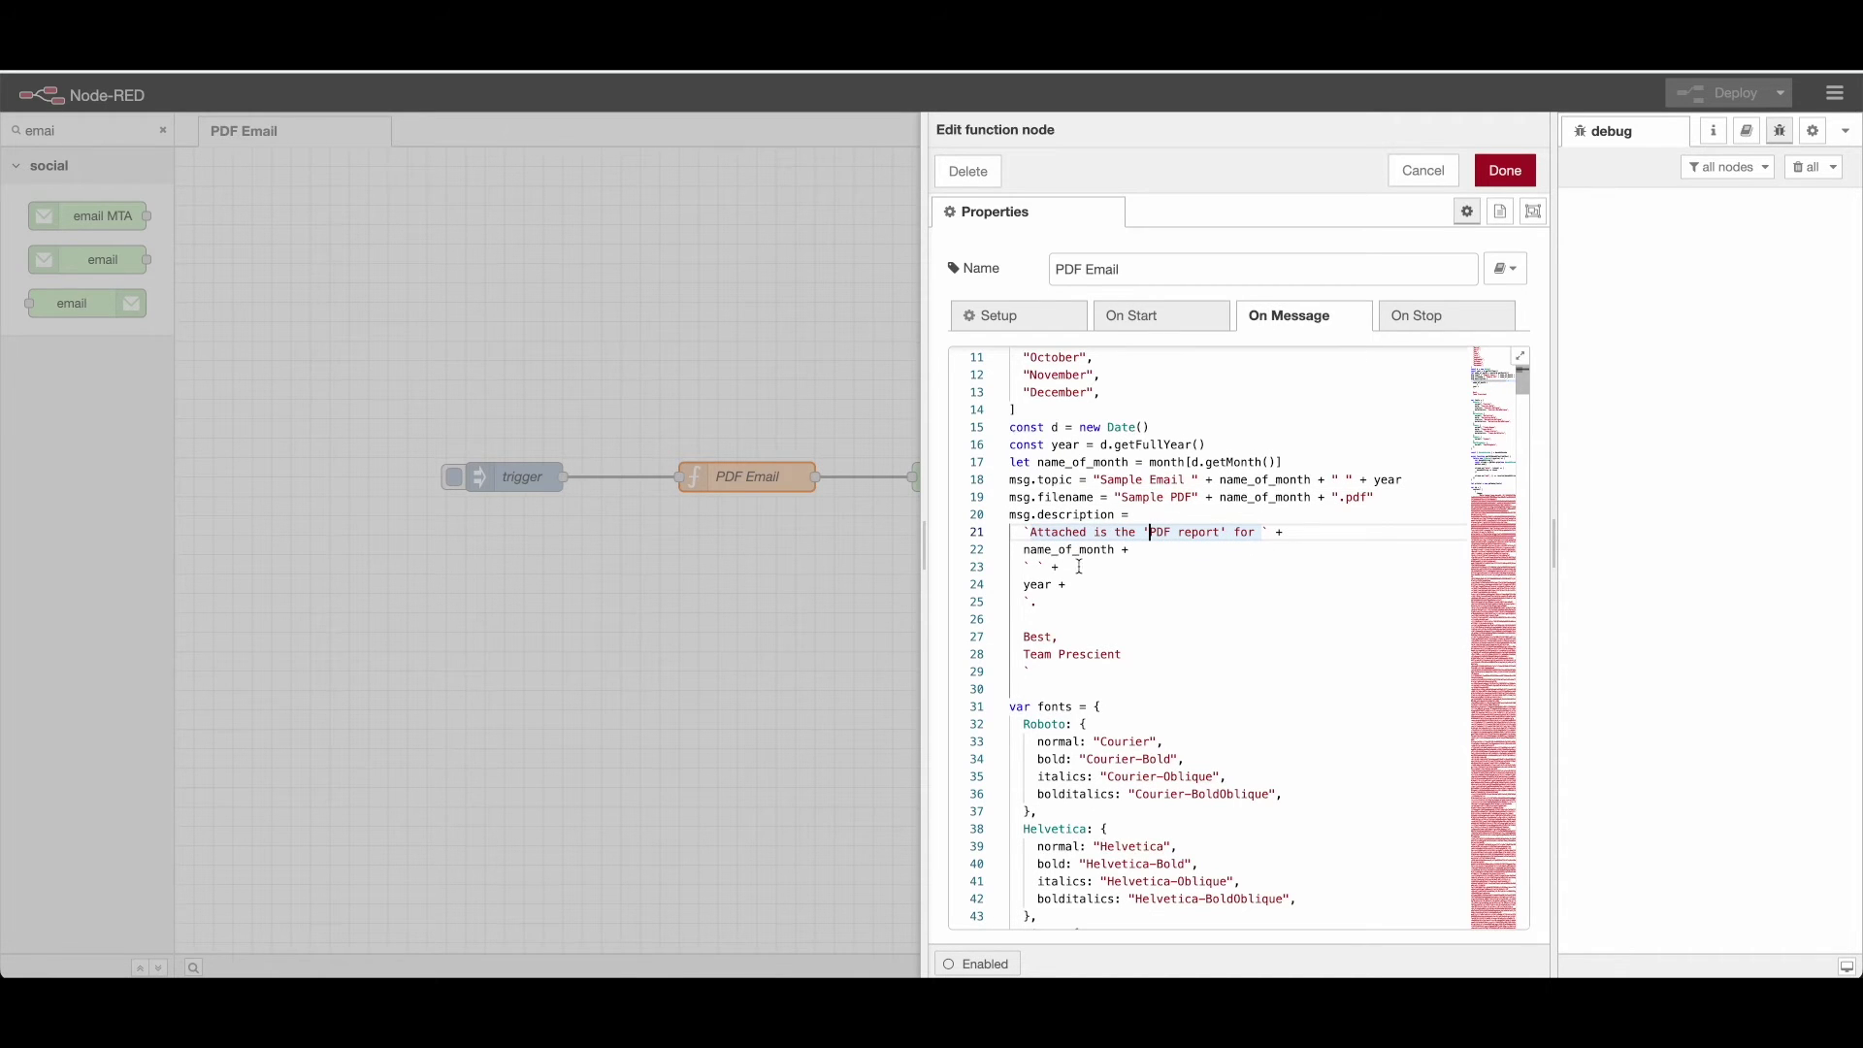
pyautogui.moveTo(1037, 654); pyautogui.dragTo(1085, 653)
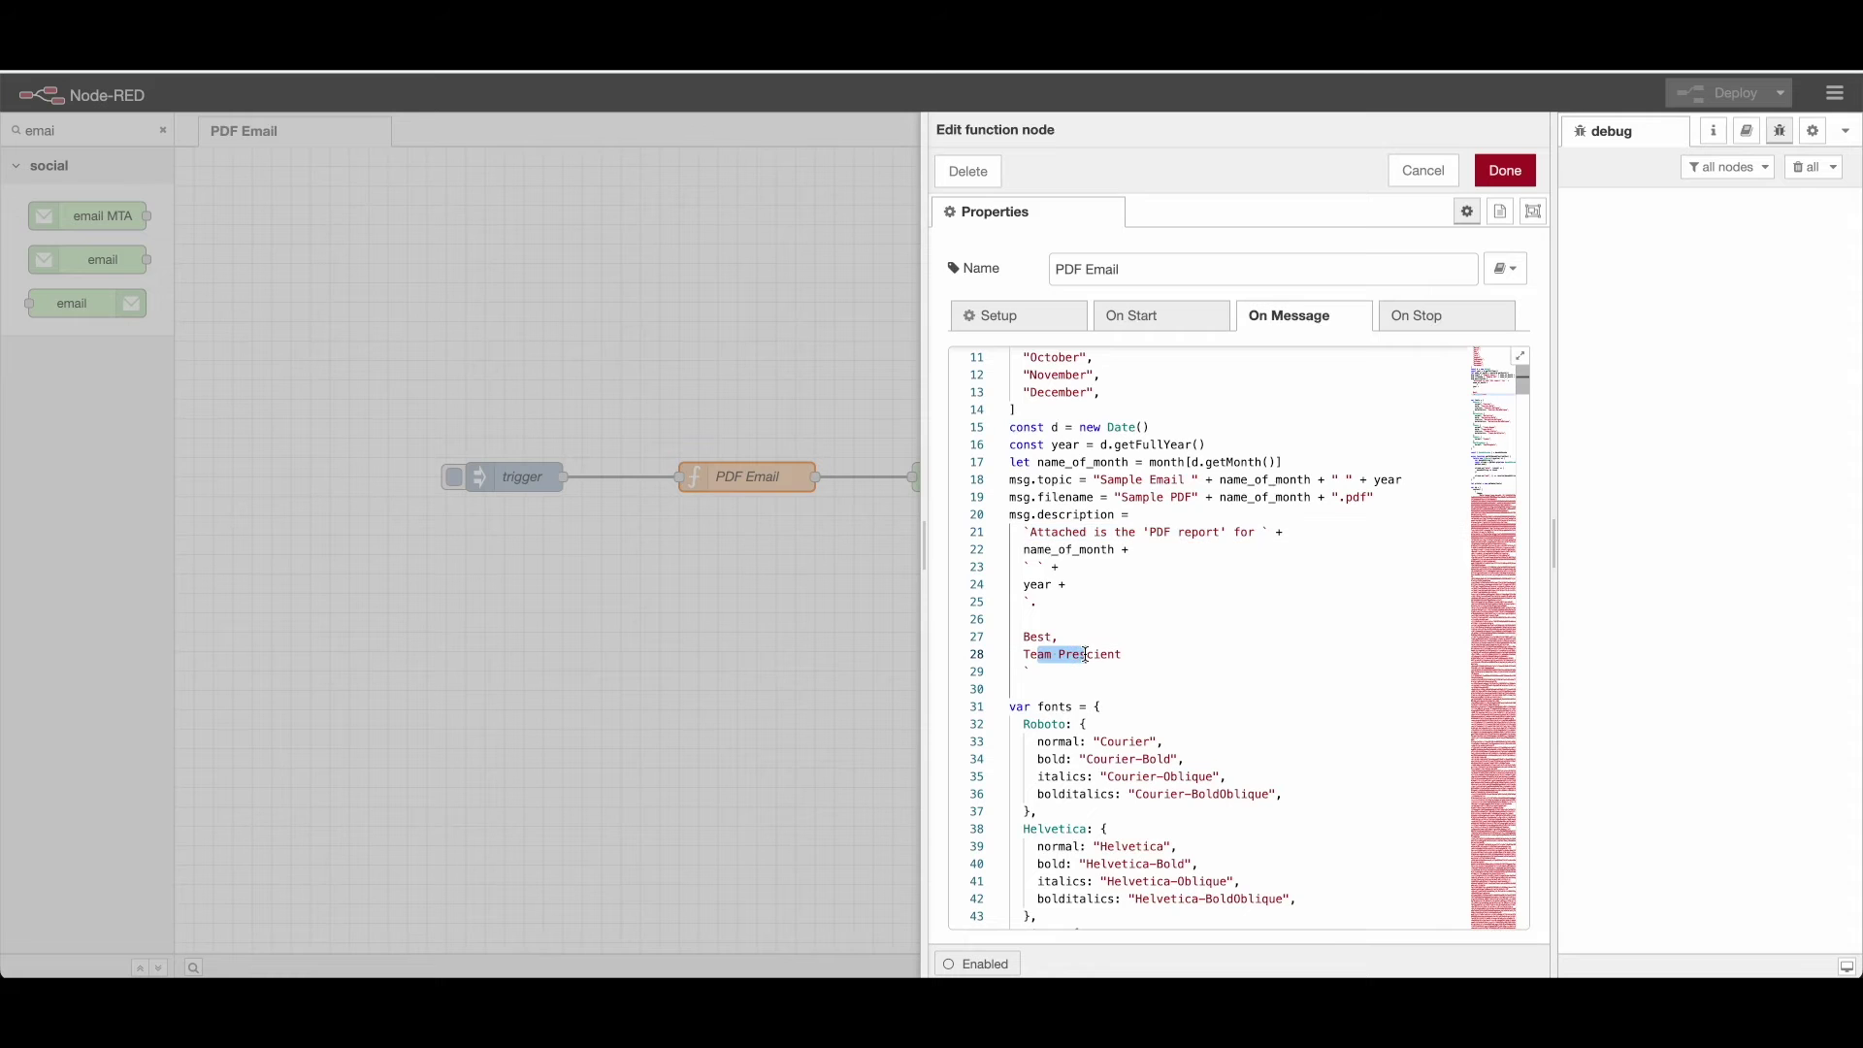
pyautogui.scroll(-4, 1136, 612)
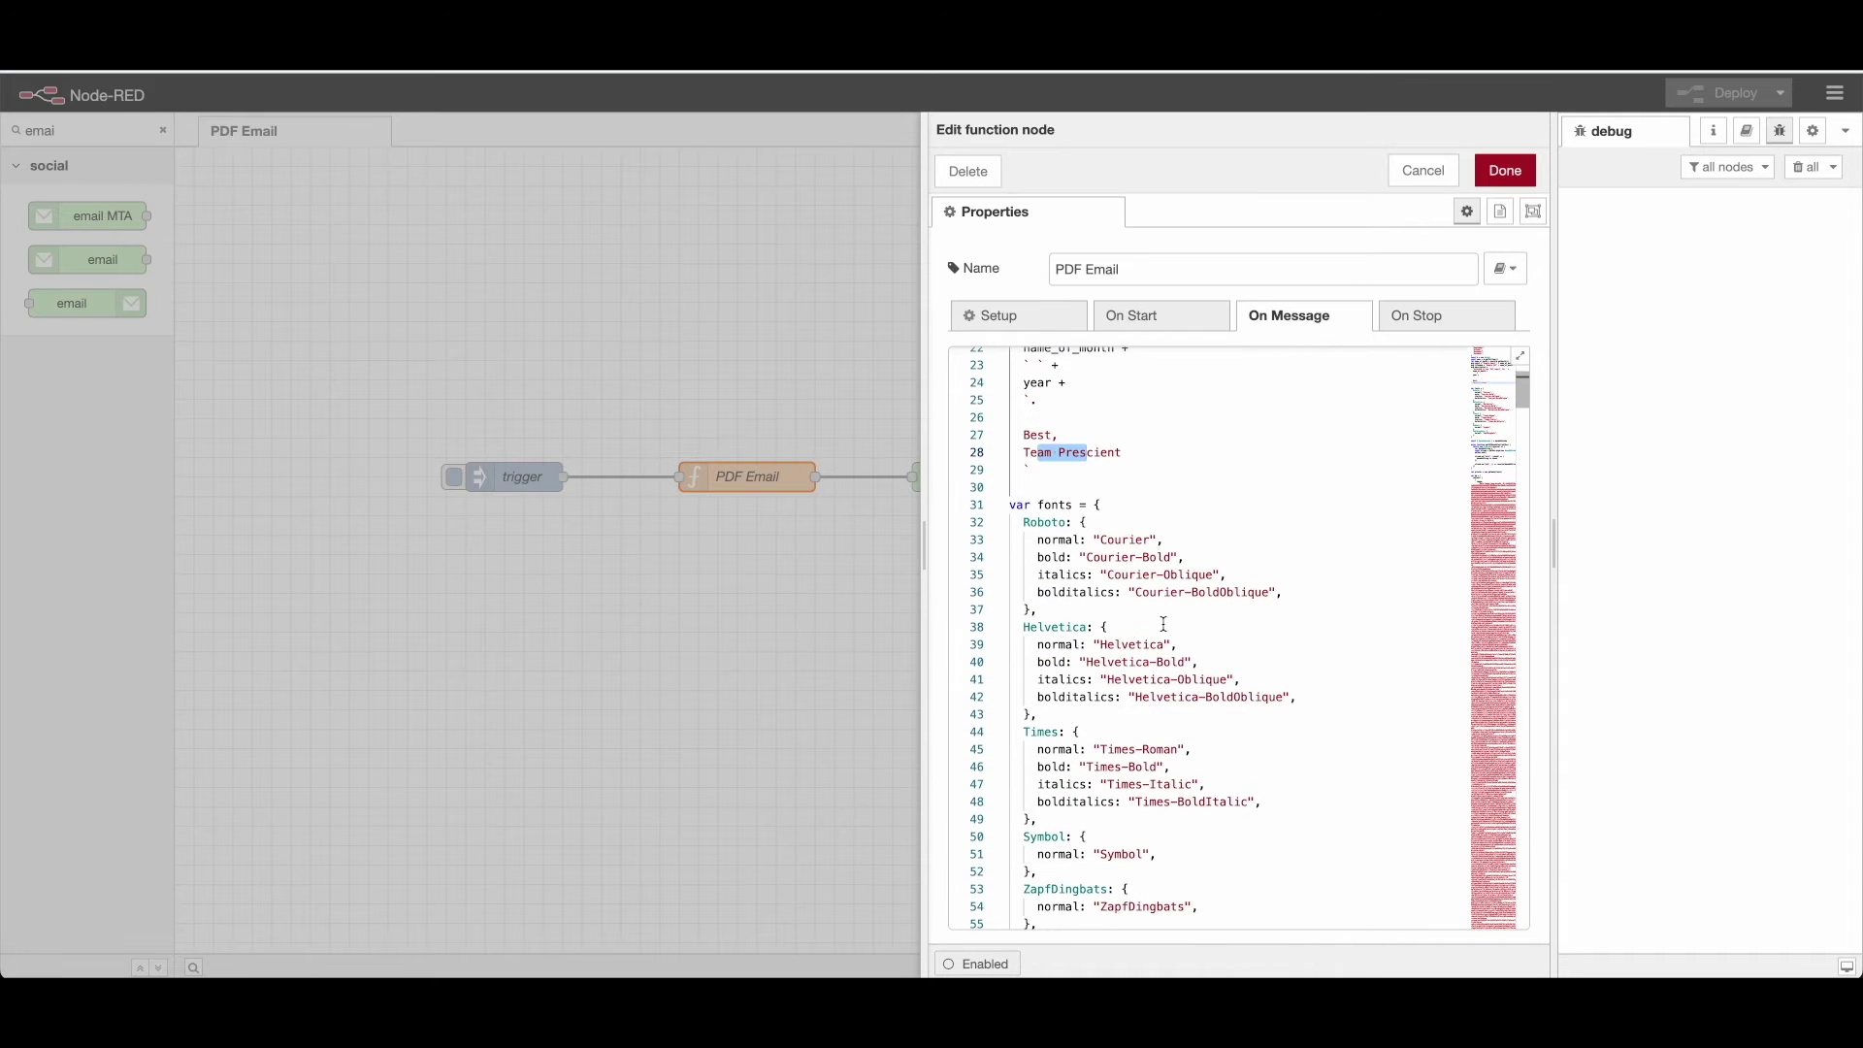
pyautogui.scroll(-2, 1161, 623)
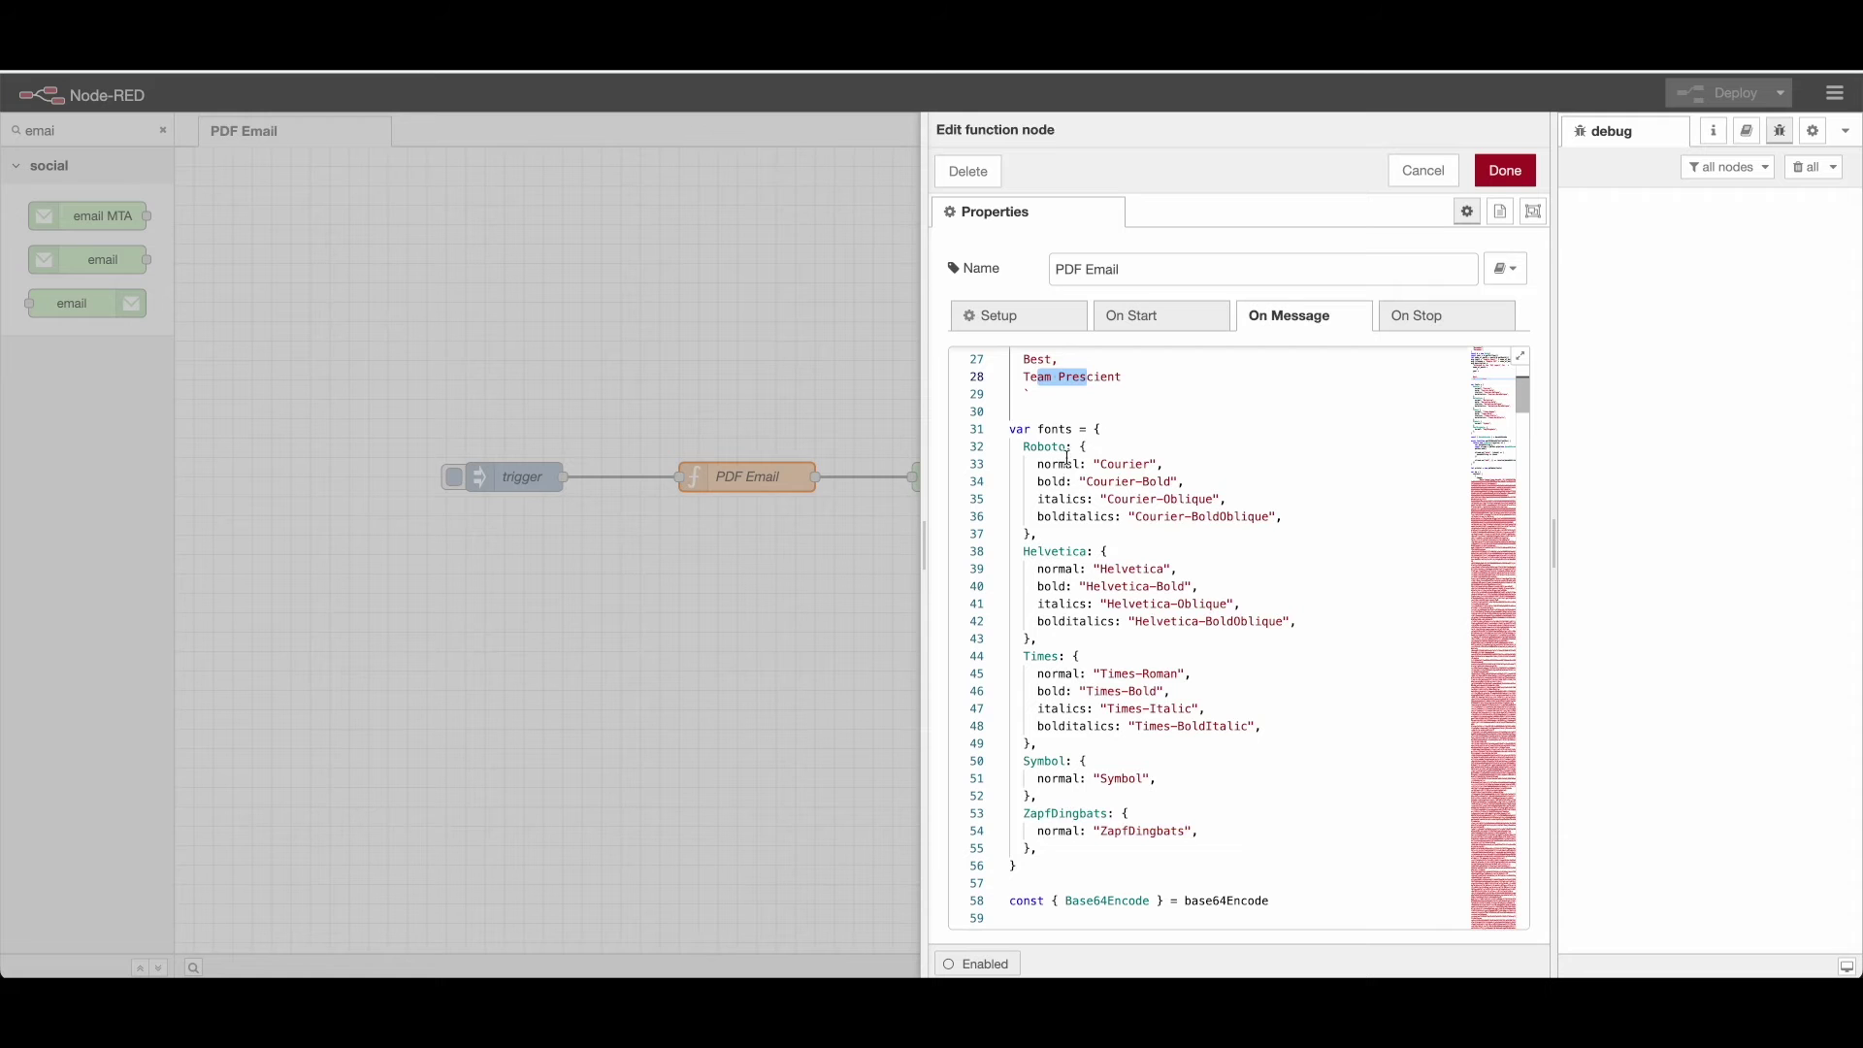
pyautogui.doubleClick(1054, 430)
pyautogui.scroll(-4, 1203, 542)
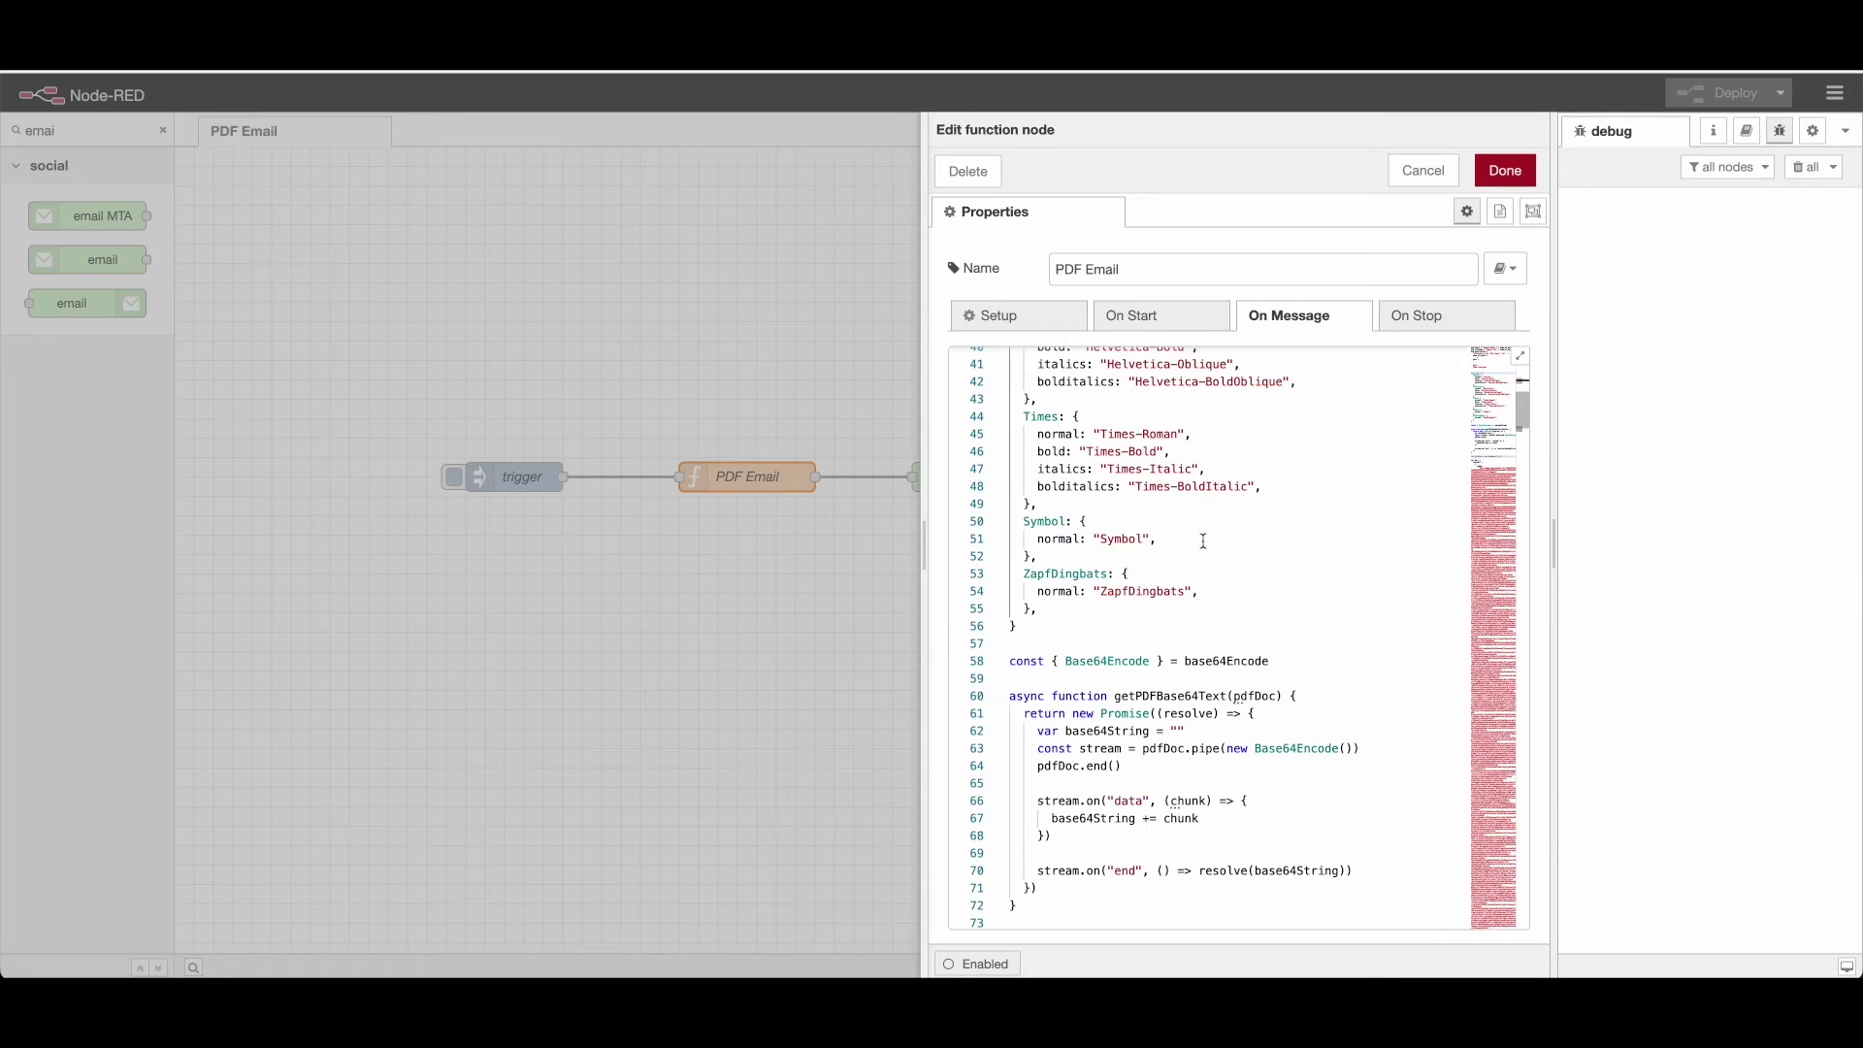
pyautogui.scroll(-3, 1202, 541)
pyautogui.scroll(-3, 1203, 541)
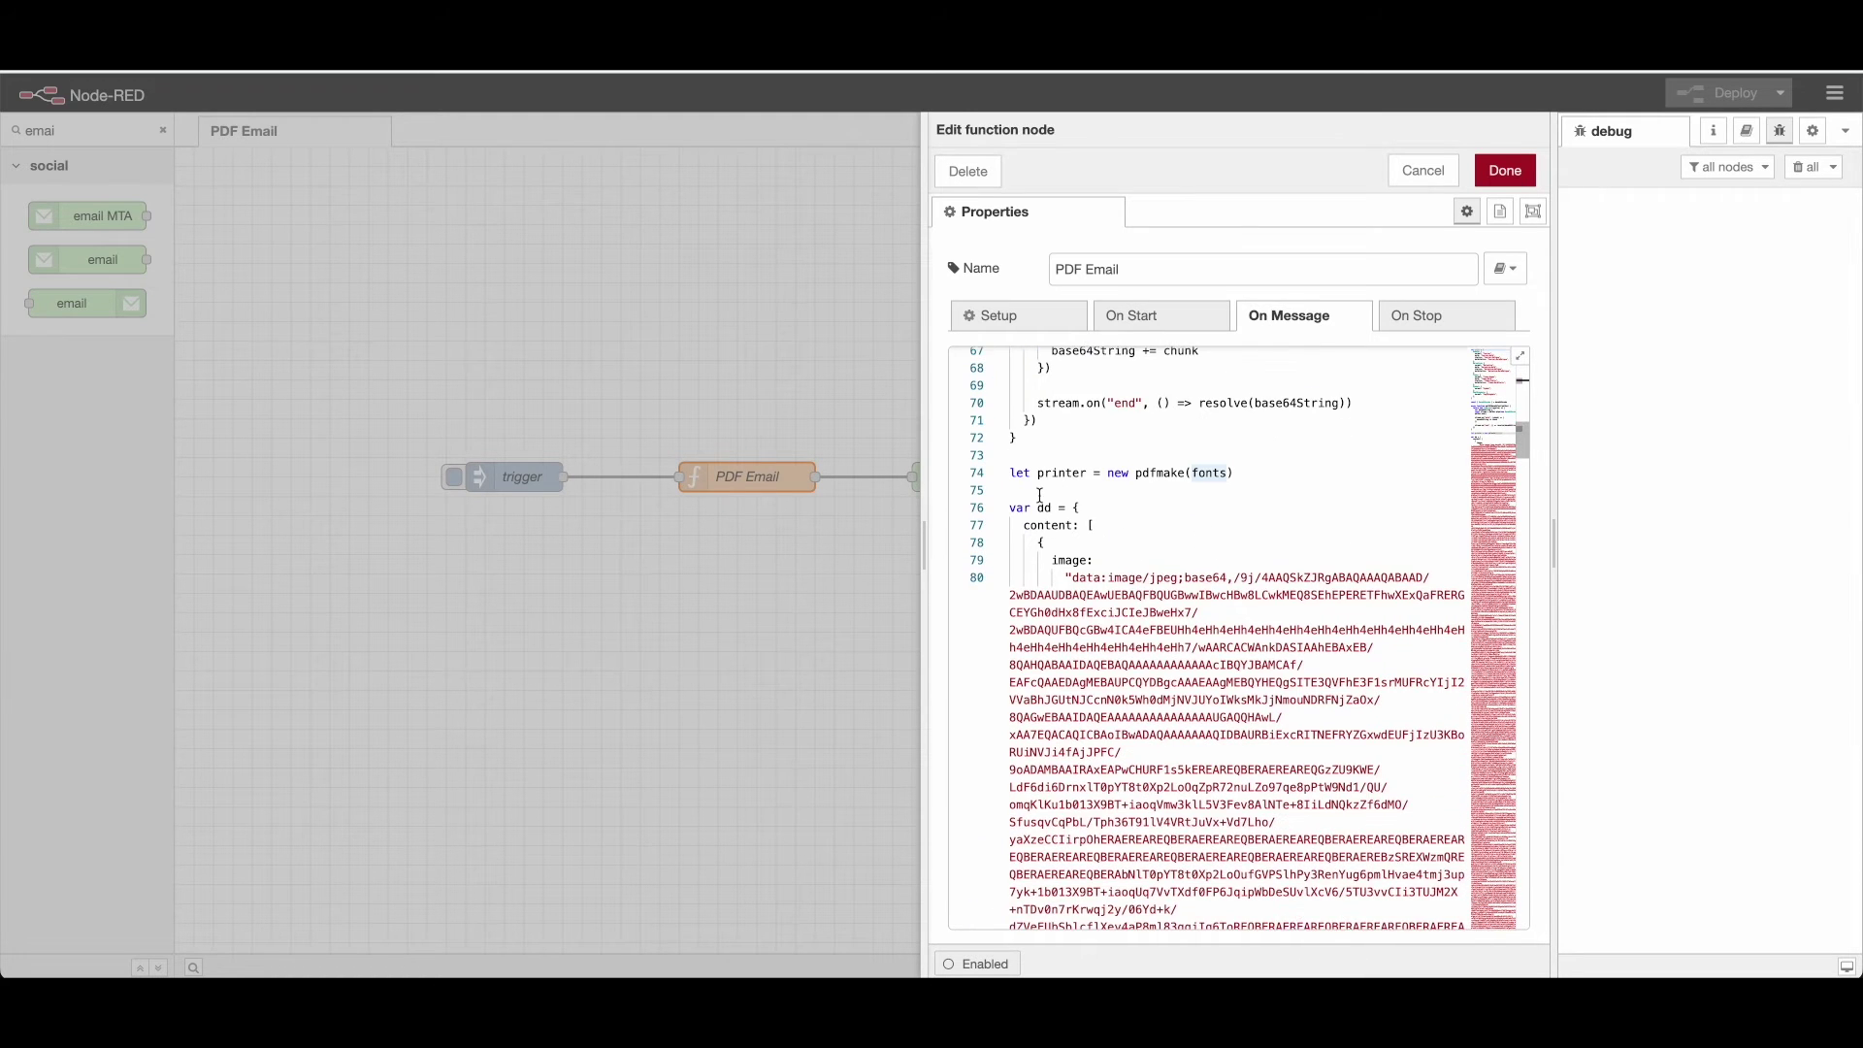
pyautogui.scroll(-10, 1281, 527)
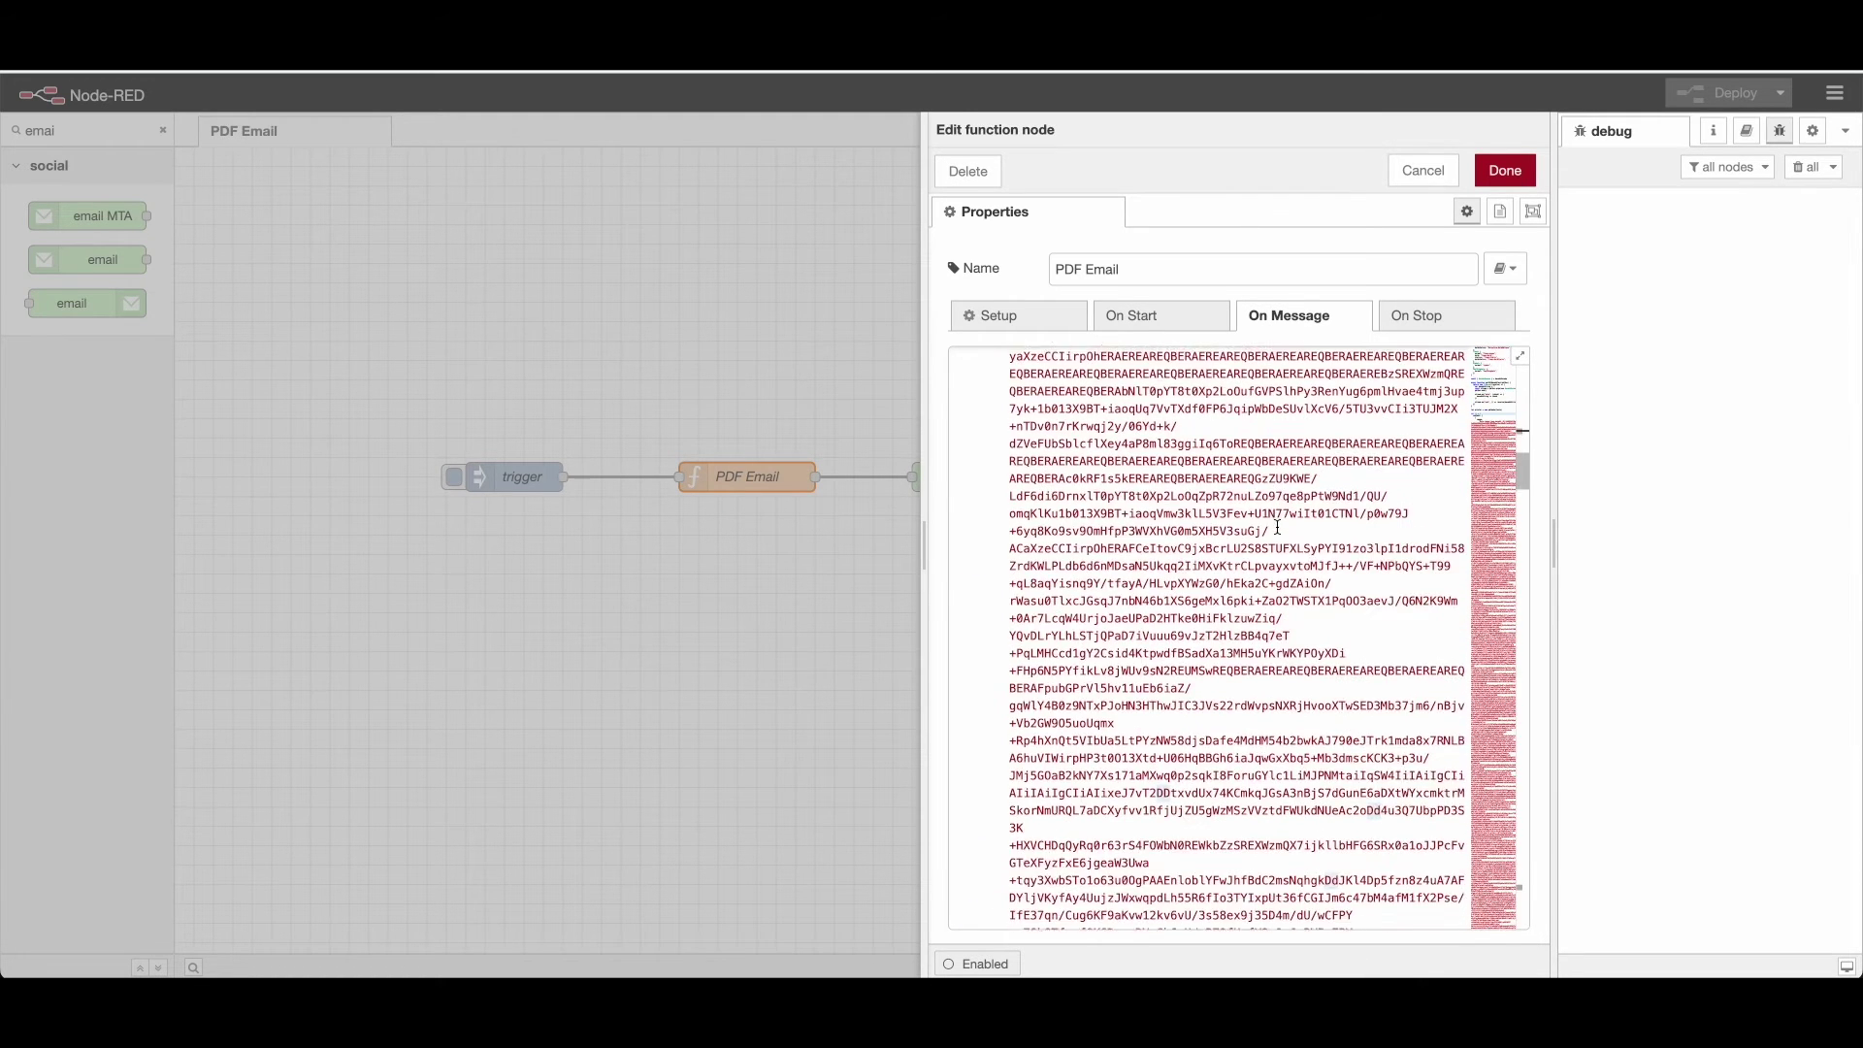
pyautogui.scroll(-5, 1280, 527)
pyautogui.scroll(-10, 1281, 527)
pyautogui.scroll(-5, 1281, 526)
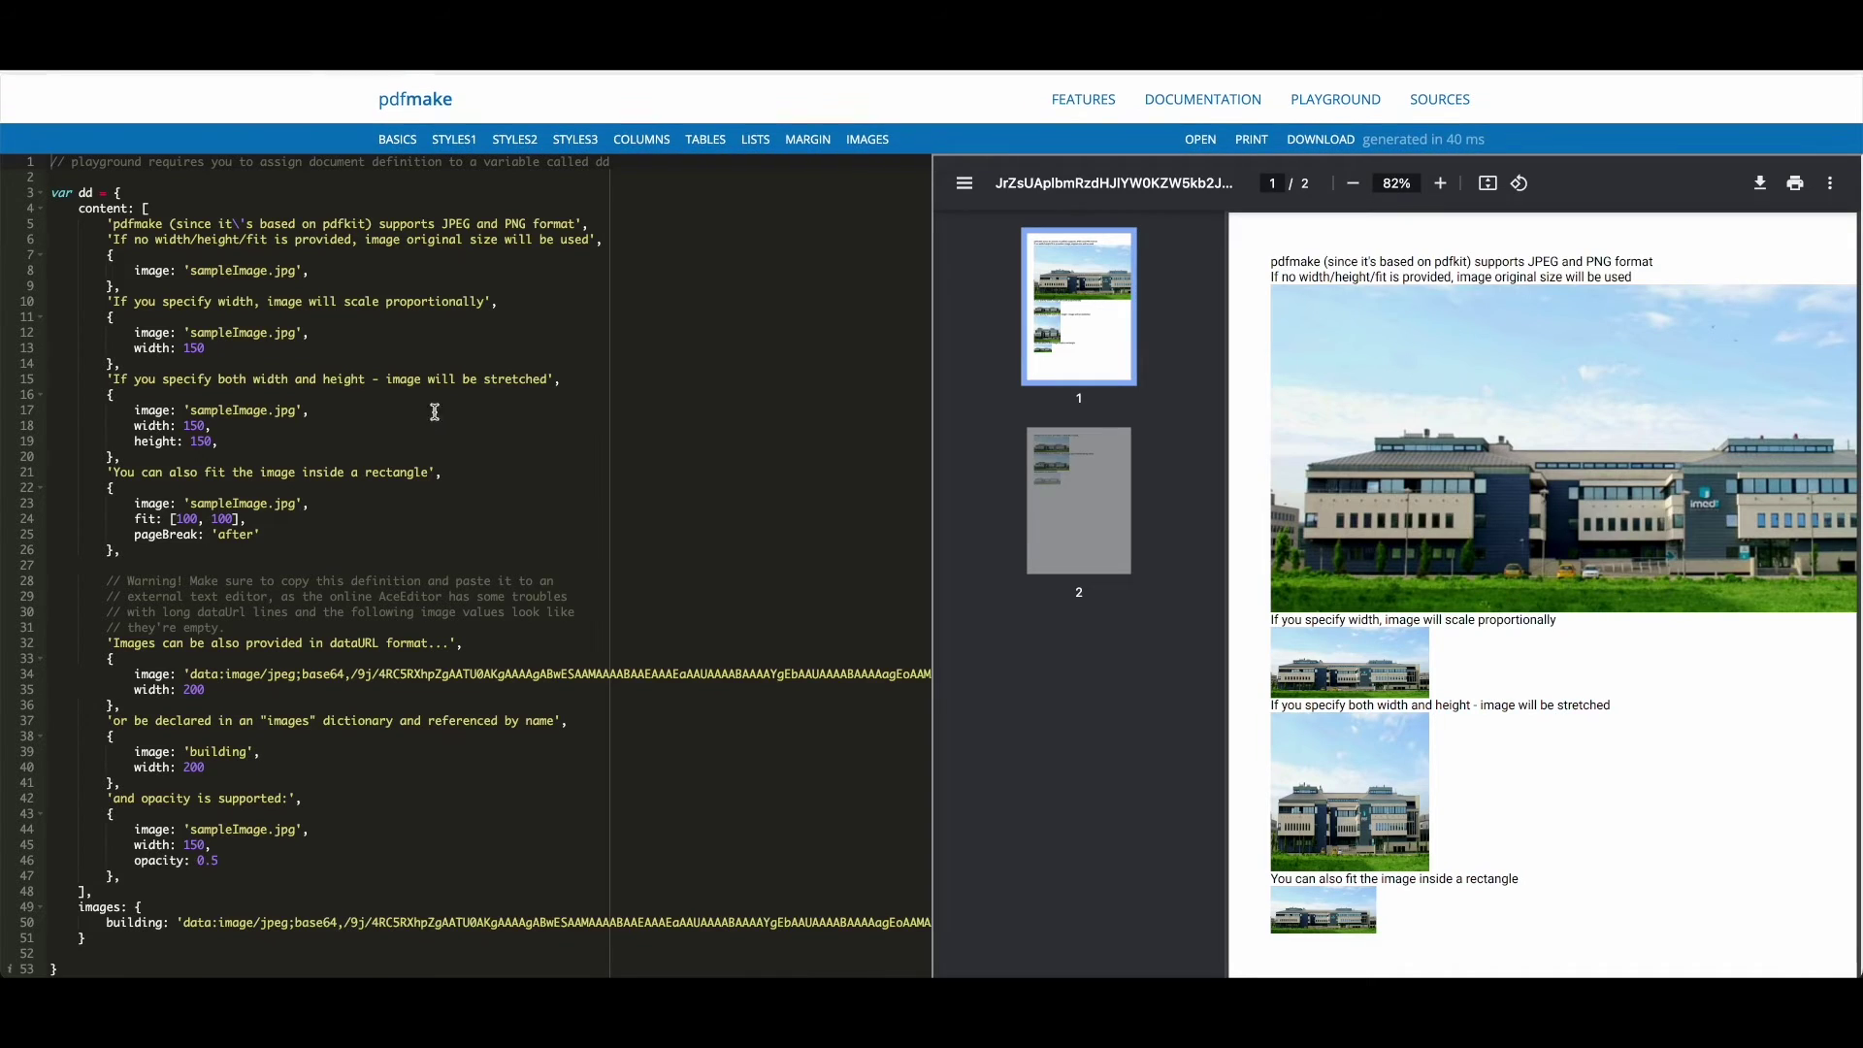
pyautogui.click(84, 193)
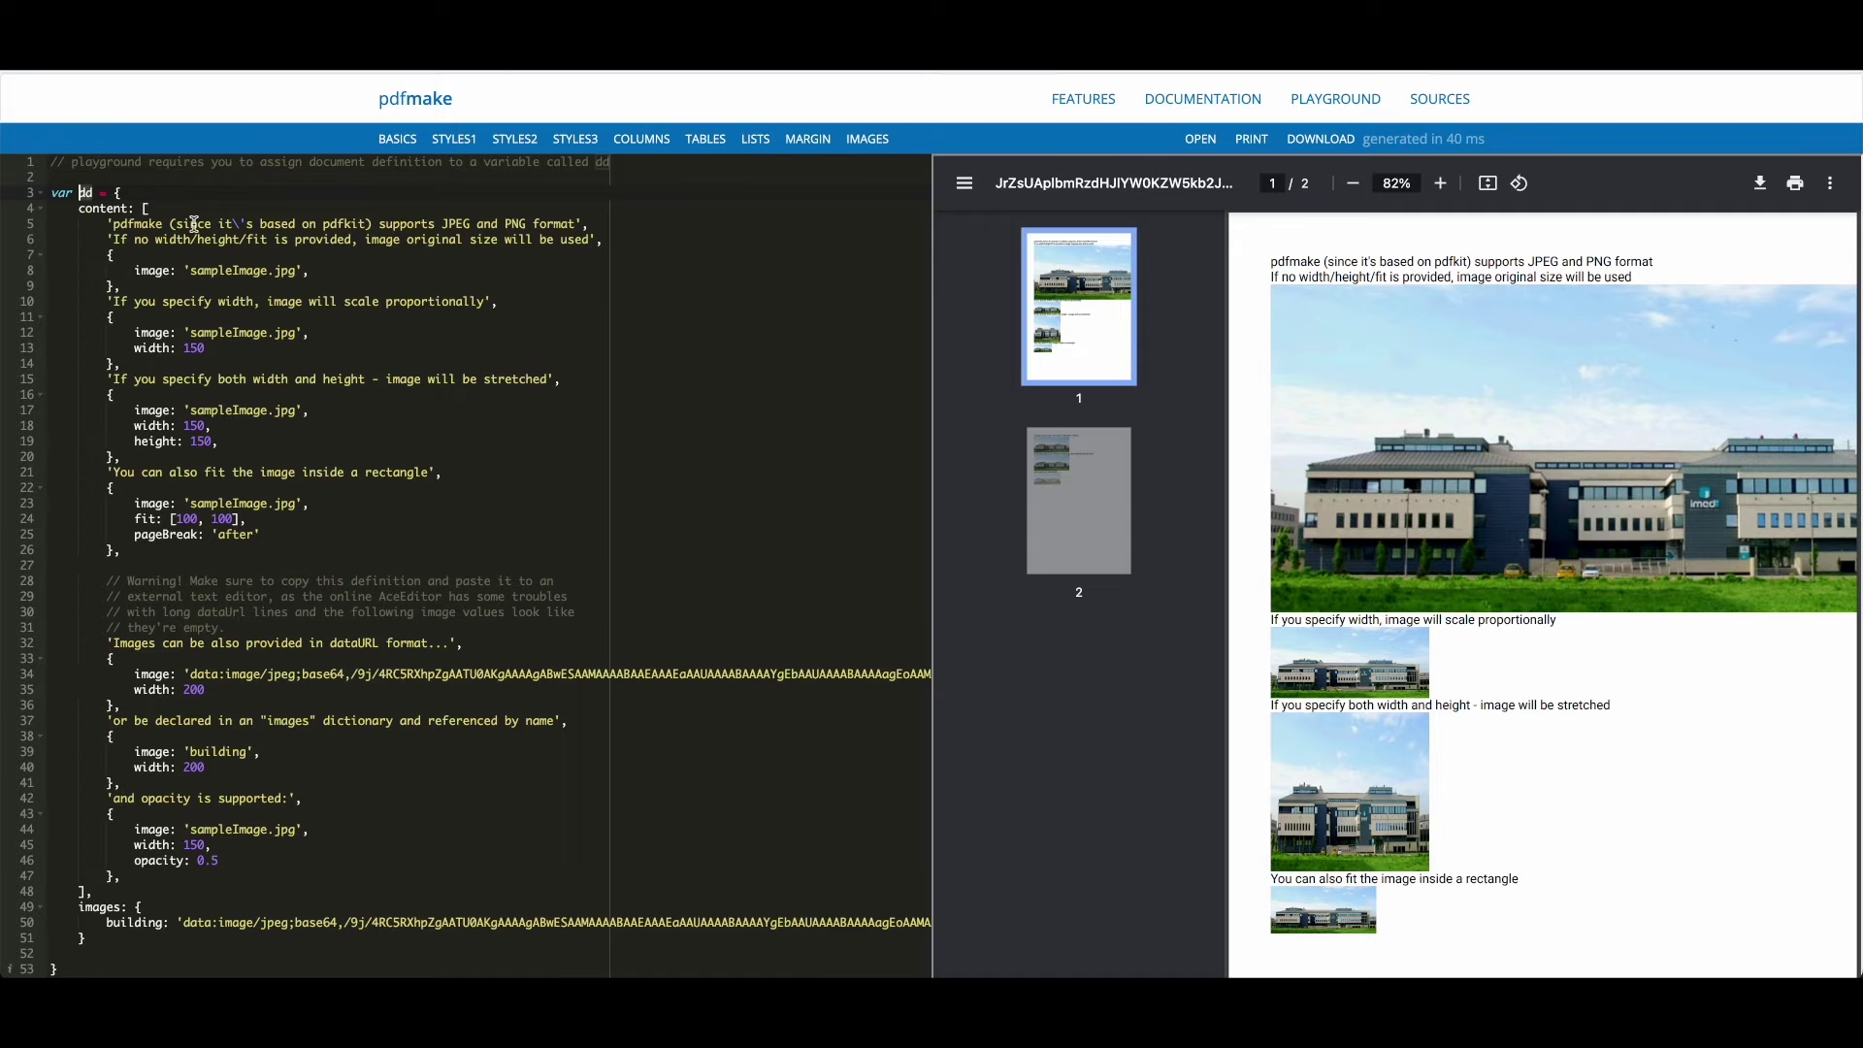
pyautogui.moveTo(79, 206); pyautogui.dragTo(280, 710)
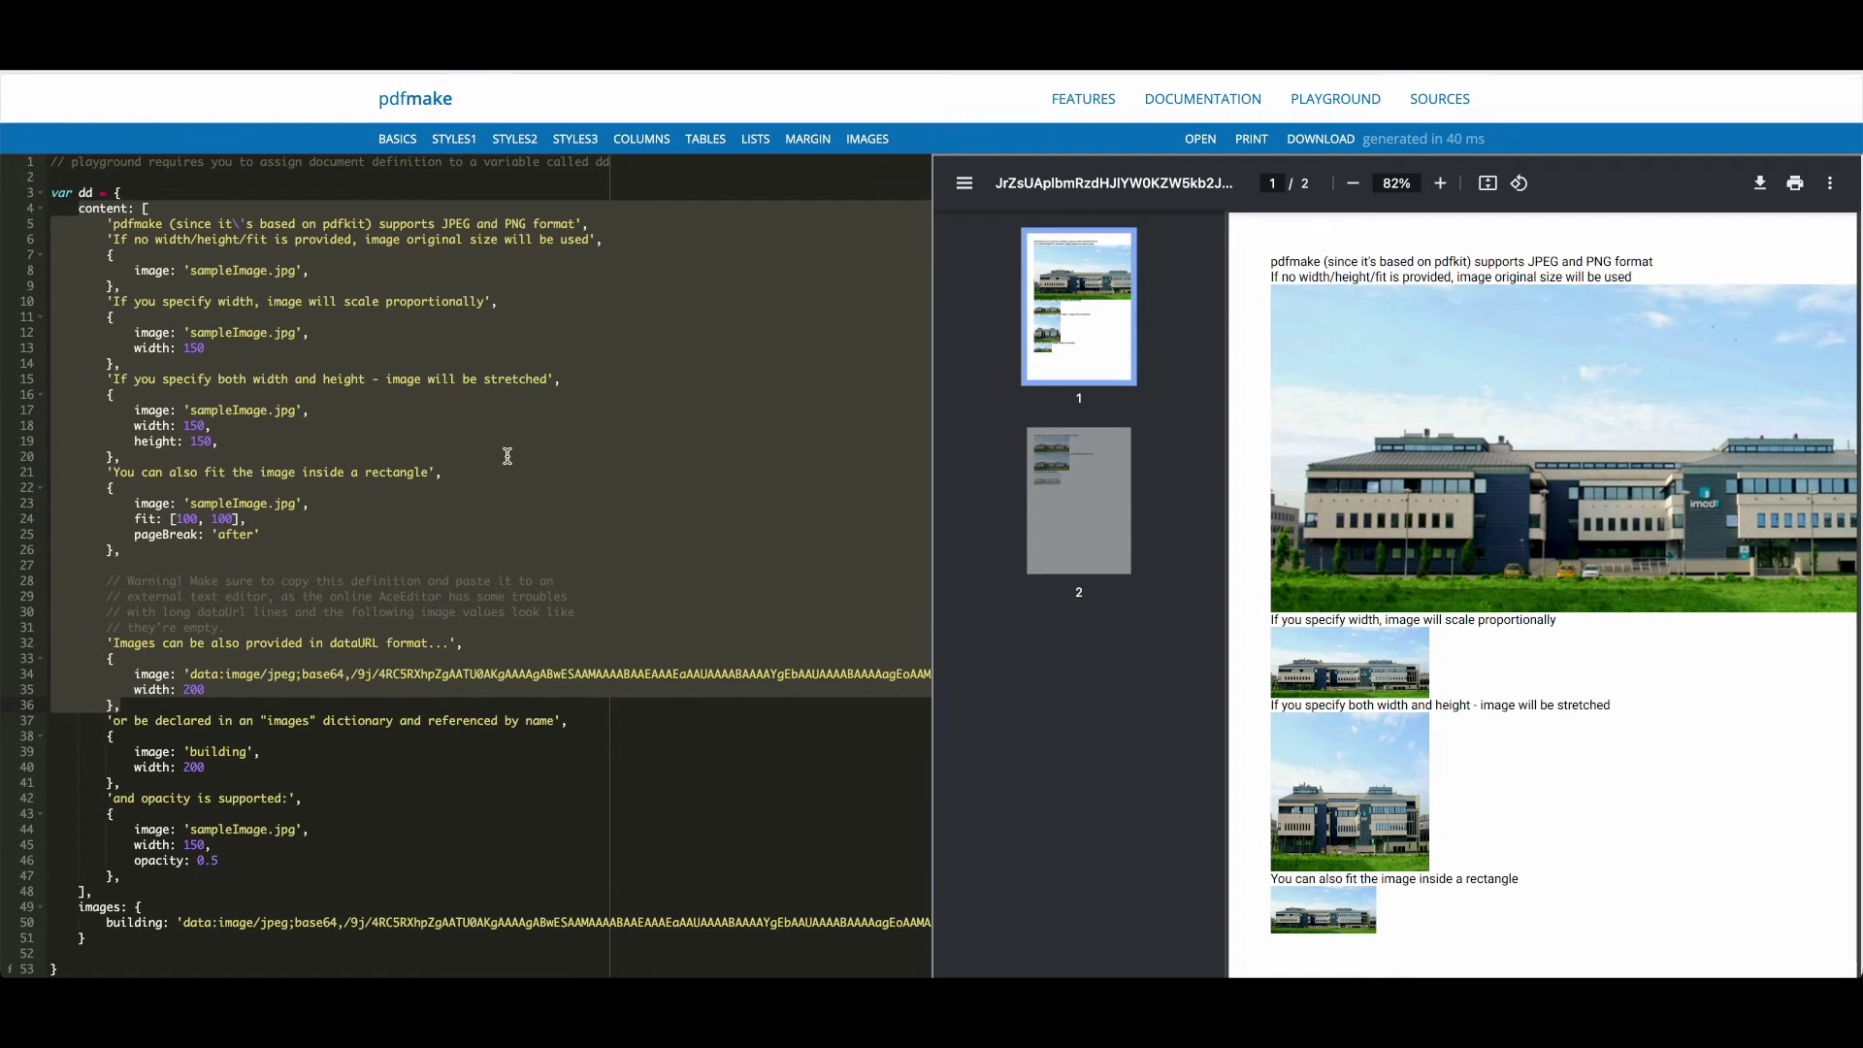
pyautogui.click(90, 192)
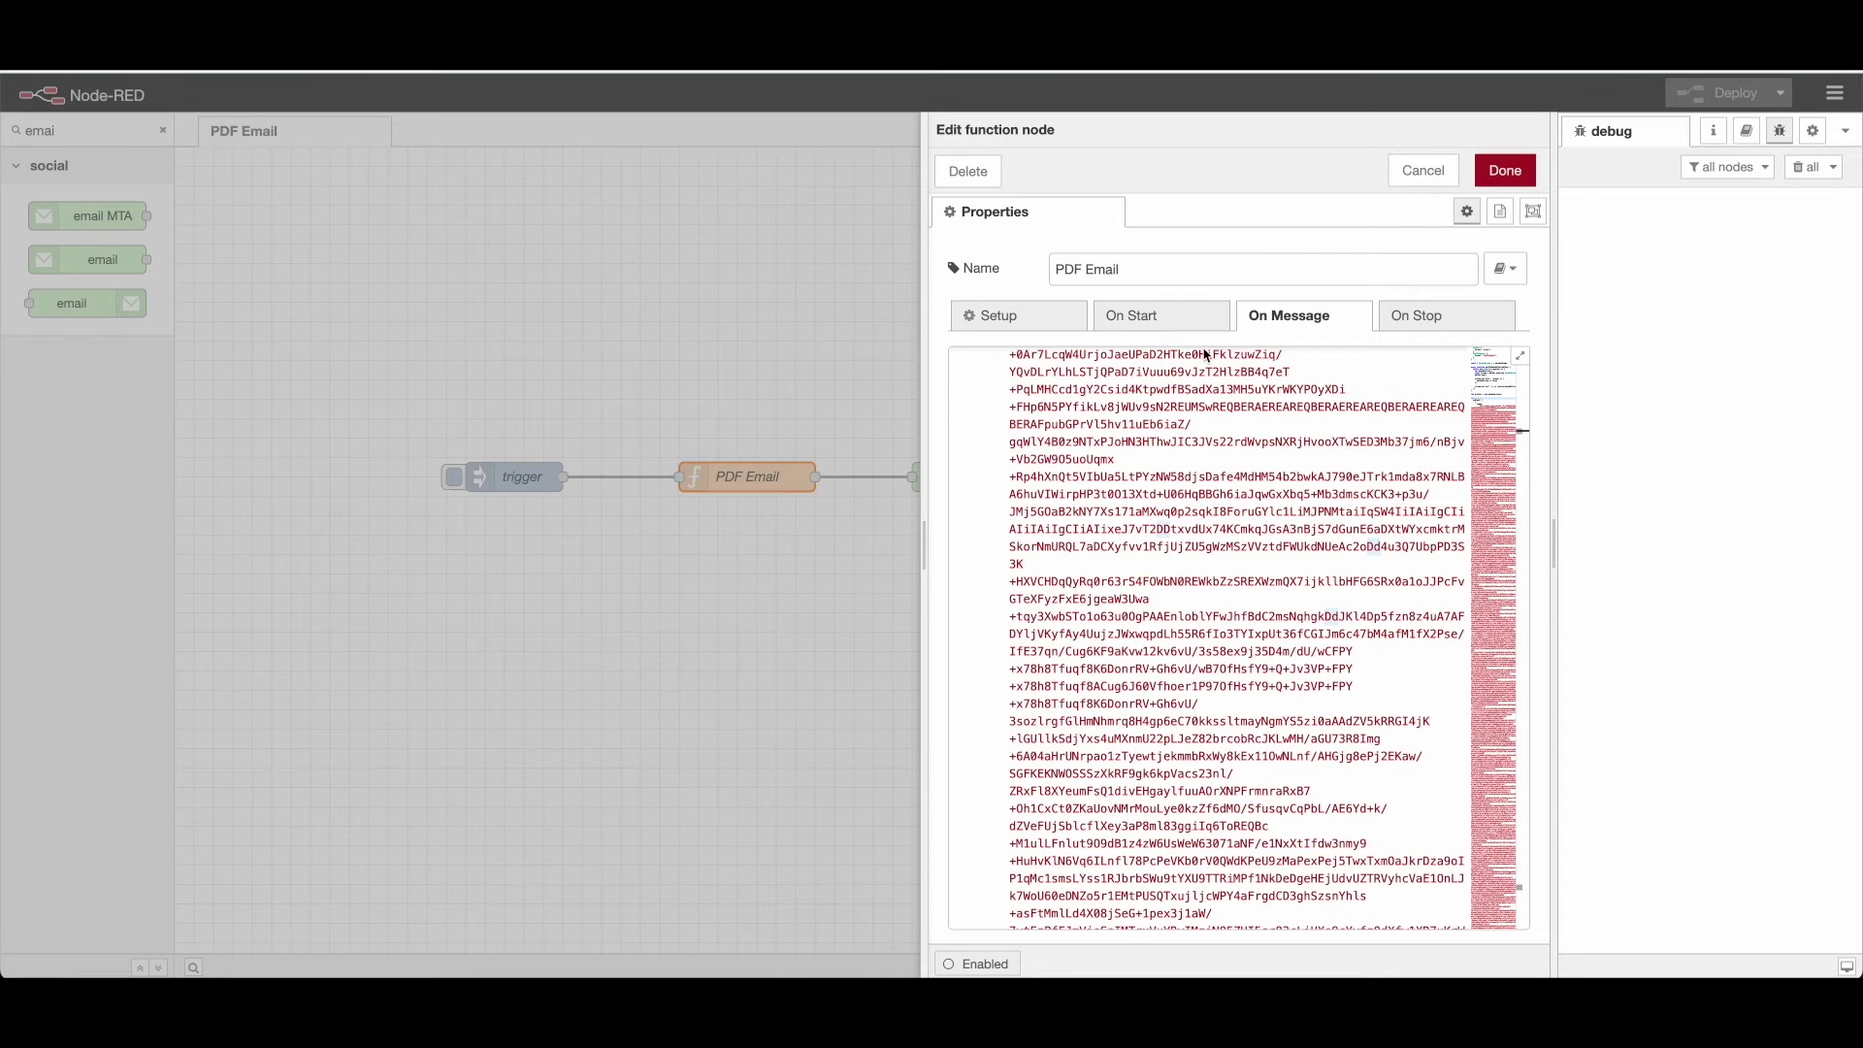
pyautogui.scroll(5, 1214, 473)
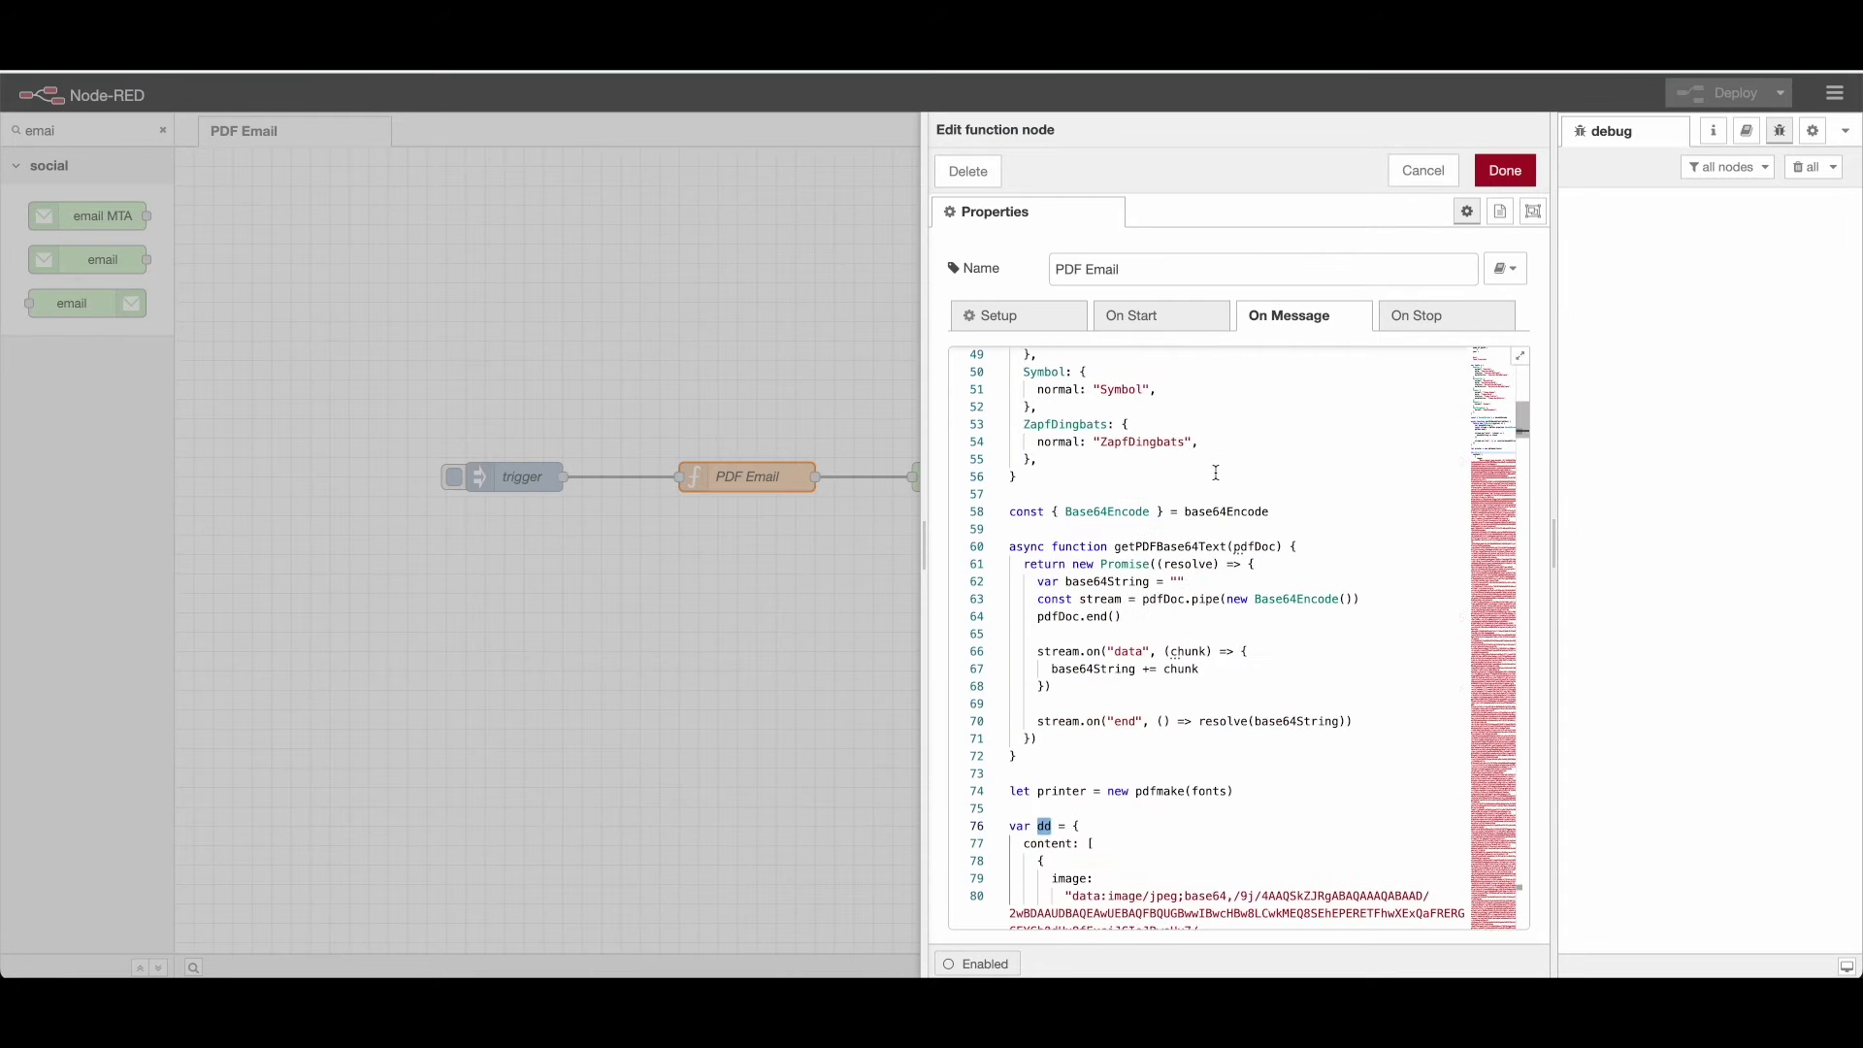
pyautogui.scroll(-8, 1216, 472)
pyautogui.scroll(3, 1078, 437)
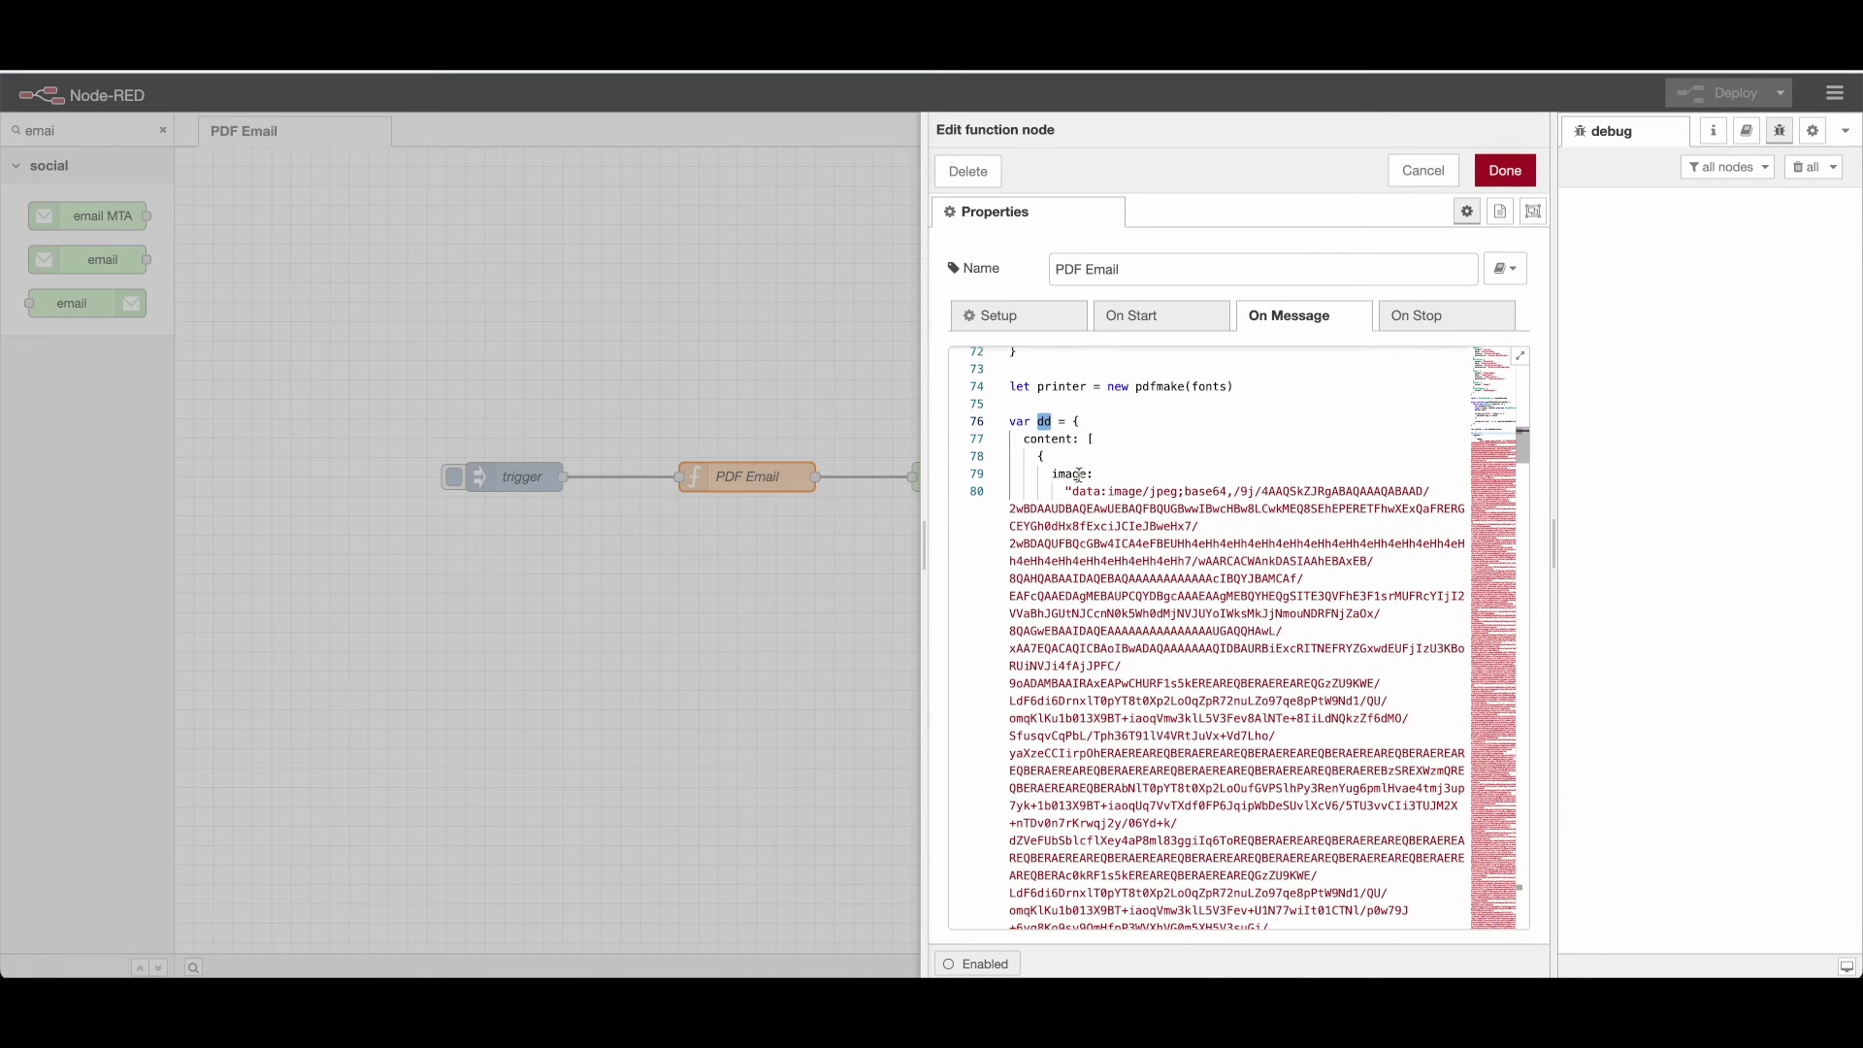
pyautogui.doubleClick(1069, 473)
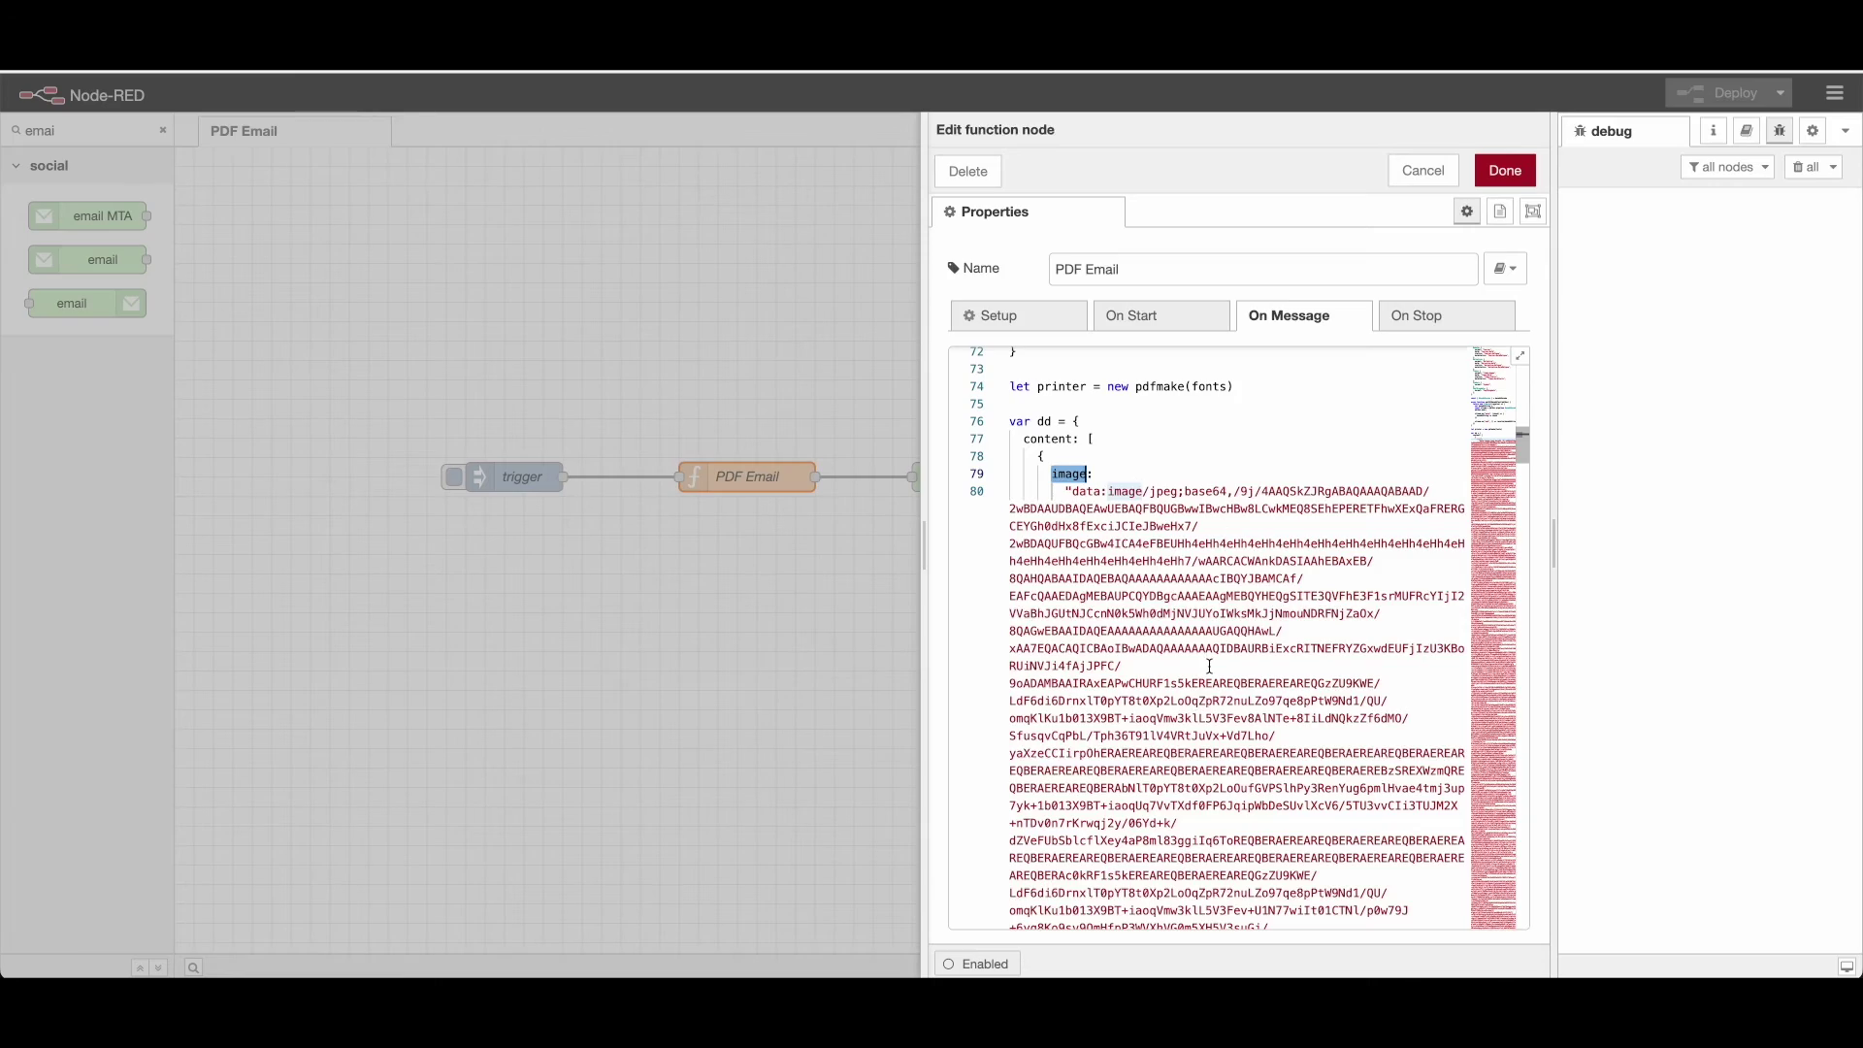
pyautogui.scroll(-5, 1208, 664)
pyautogui.scroll(-5, 1209, 666)
pyautogui.scroll(-5, 1209, 665)
pyautogui.scroll(-5, 1208, 666)
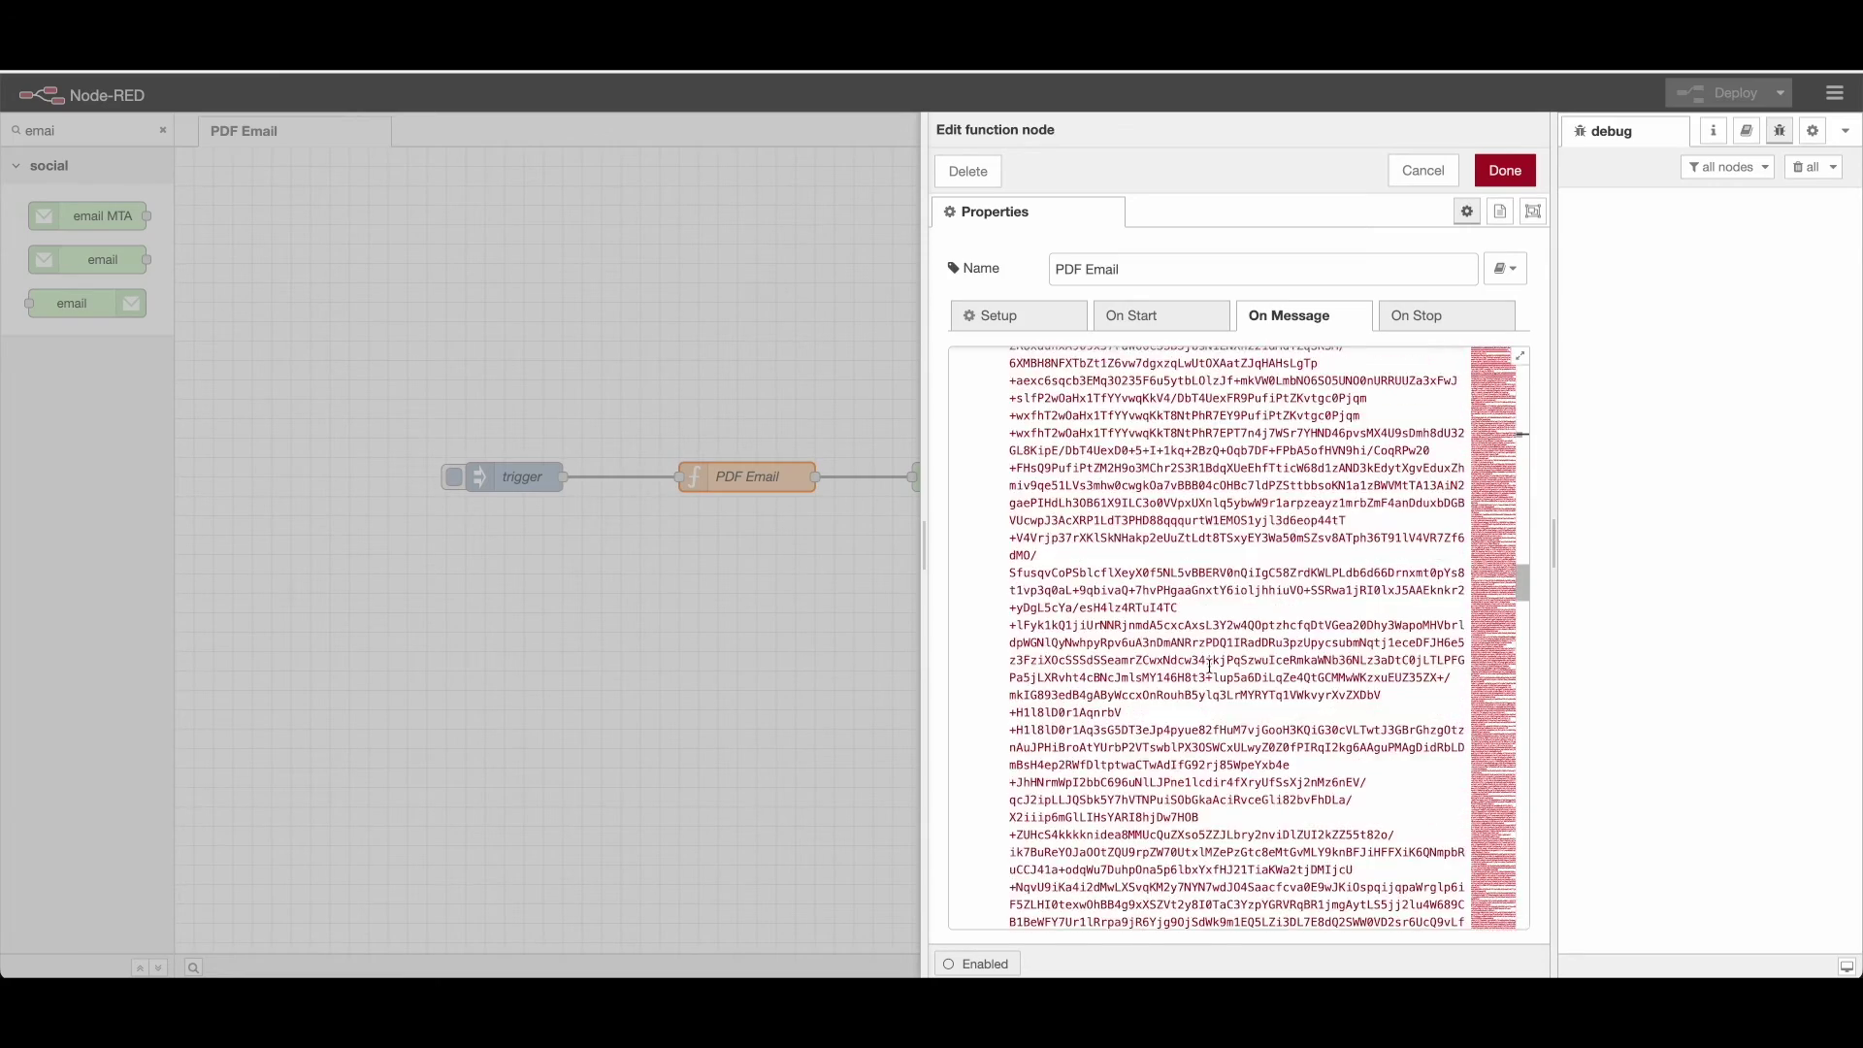
pyautogui.scroll(-5, 1207, 665)
pyautogui.scroll(-5, 1209, 666)
pyautogui.scroll(-5, 1209, 665)
pyautogui.scroll(-5, 1208, 666)
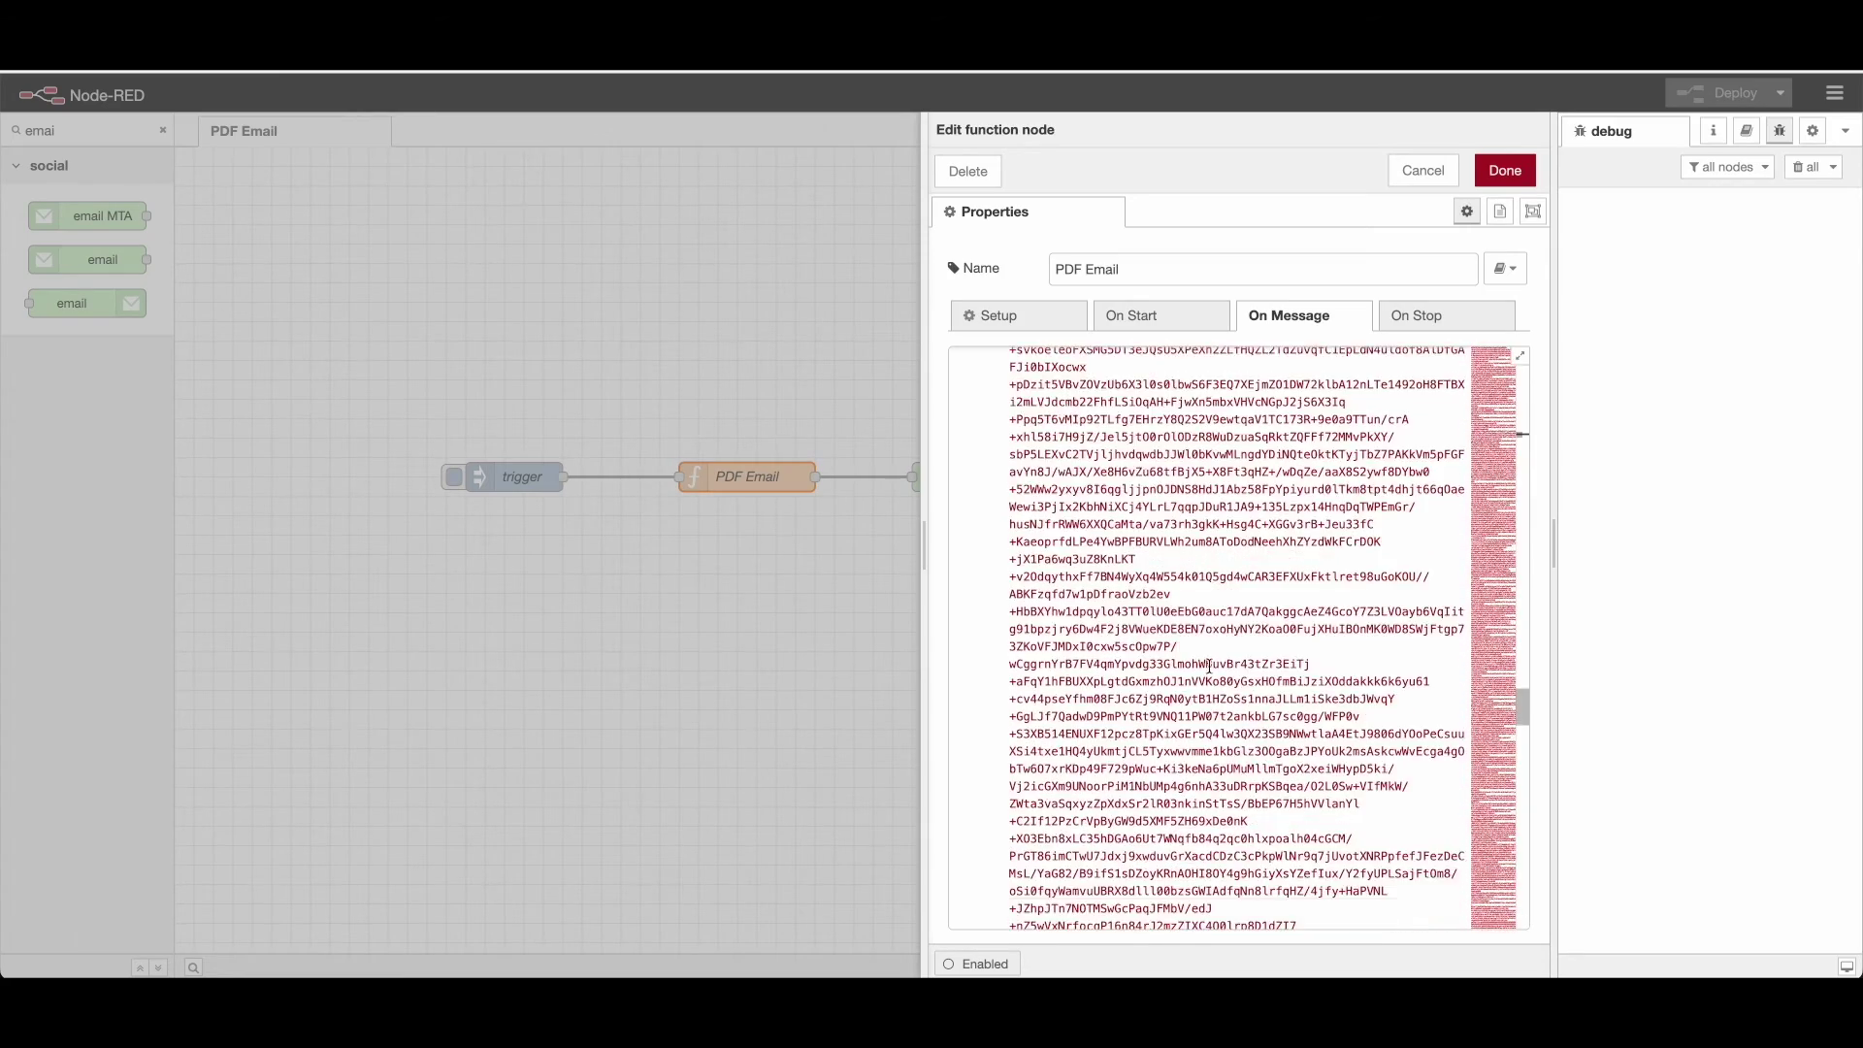
pyautogui.scroll(-5, 1209, 665)
pyautogui.scroll(-5, 1209, 665)
pyautogui.scroll(-5, 1209, 664)
pyautogui.scroll(-5, 1207, 665)
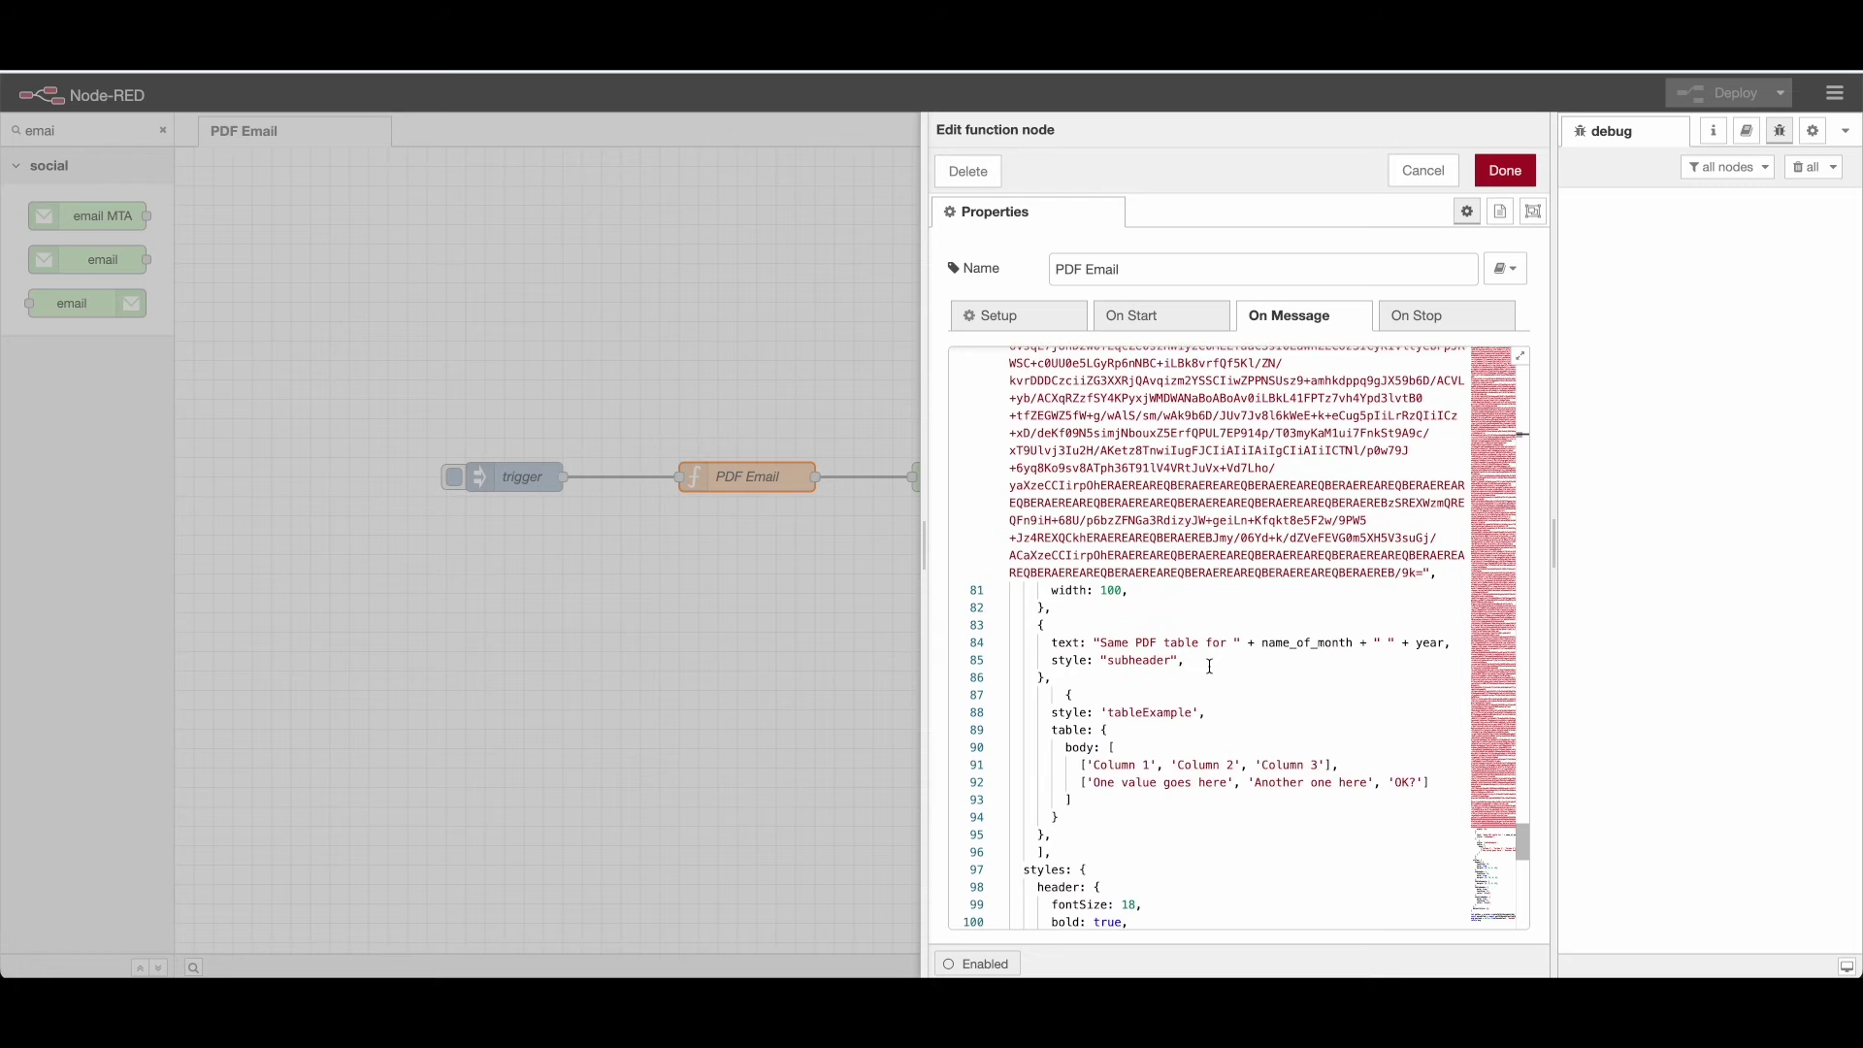
pyautogui.scroll(-2, 1208, 666)
pyautogui.scroll(-3, 1209, 665)
pyautogui.click(1042, 460)
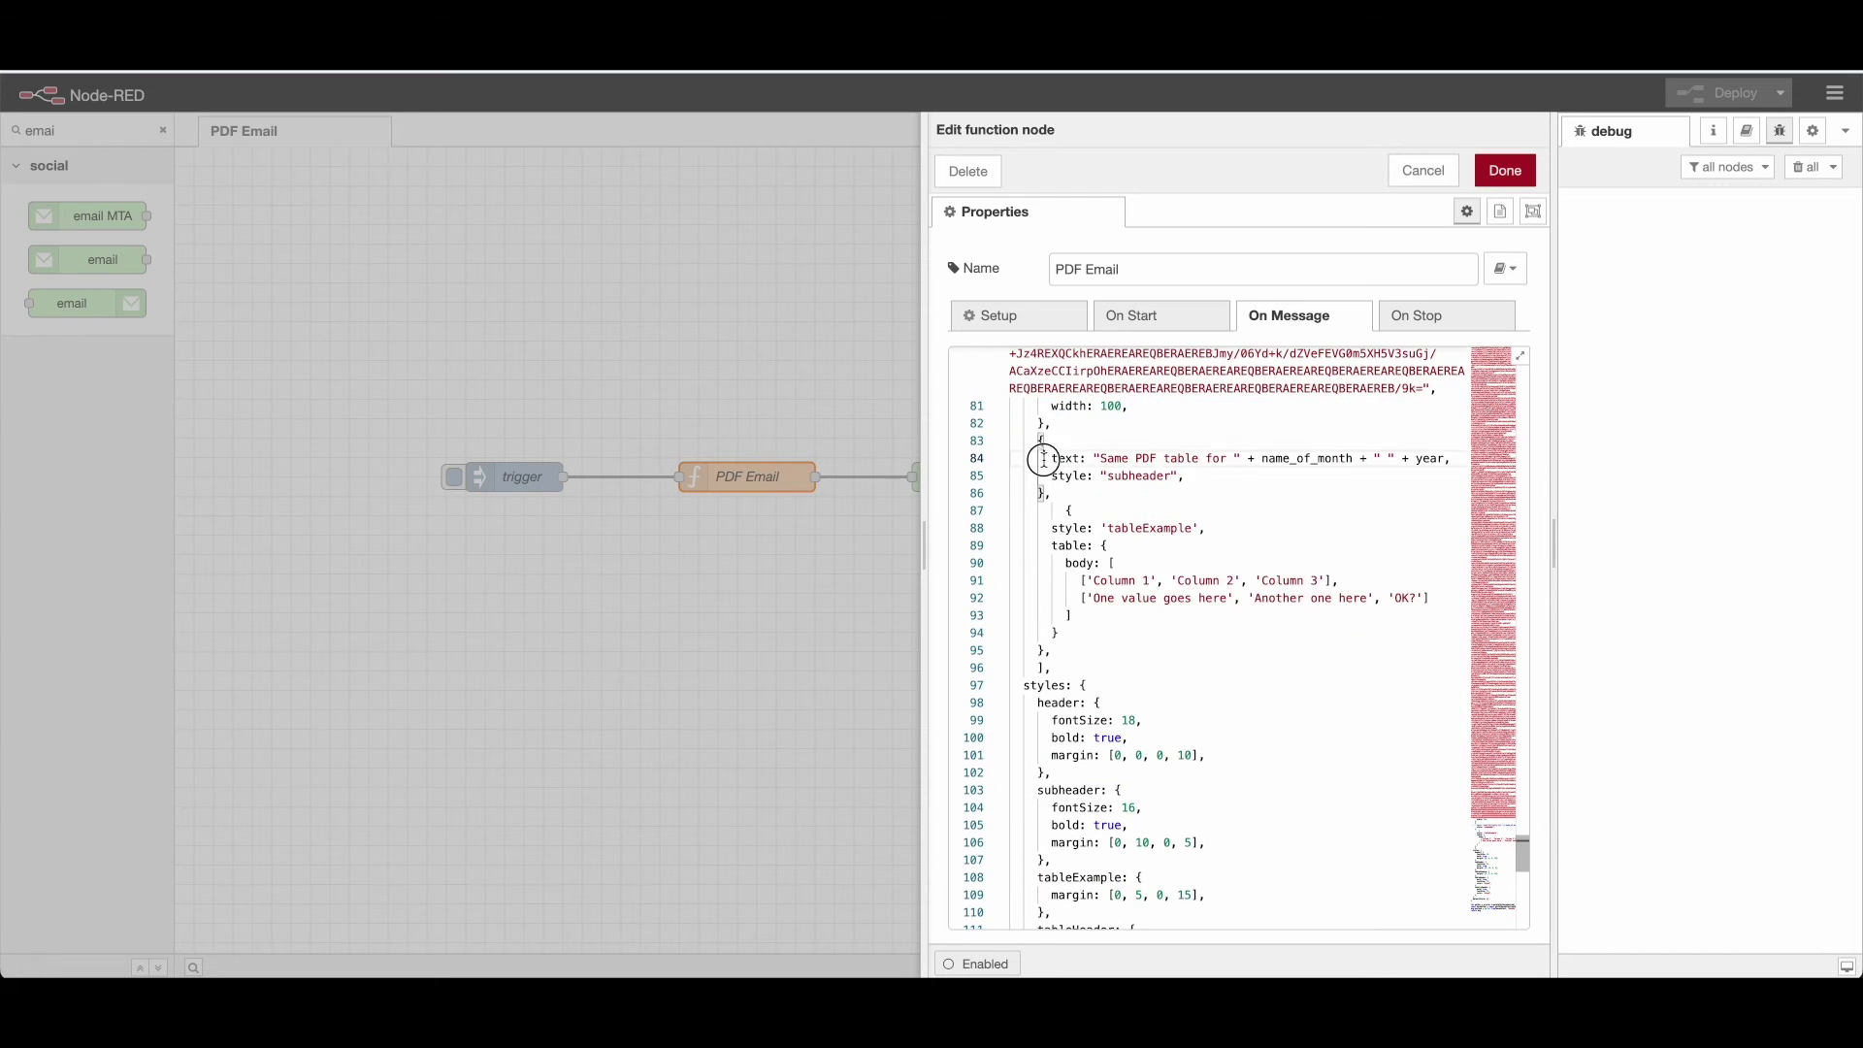
pyautogui.moveTo(1042, 461)
pyautogui.mouseDown()
pyautogui.moveTo(1203, 476)
pyautogui.moveTo(1234, 457)
pyautogui.mouseUp()
pyautogui.click(1203, 476)
pyautogui.doubleClick(1070, 527)
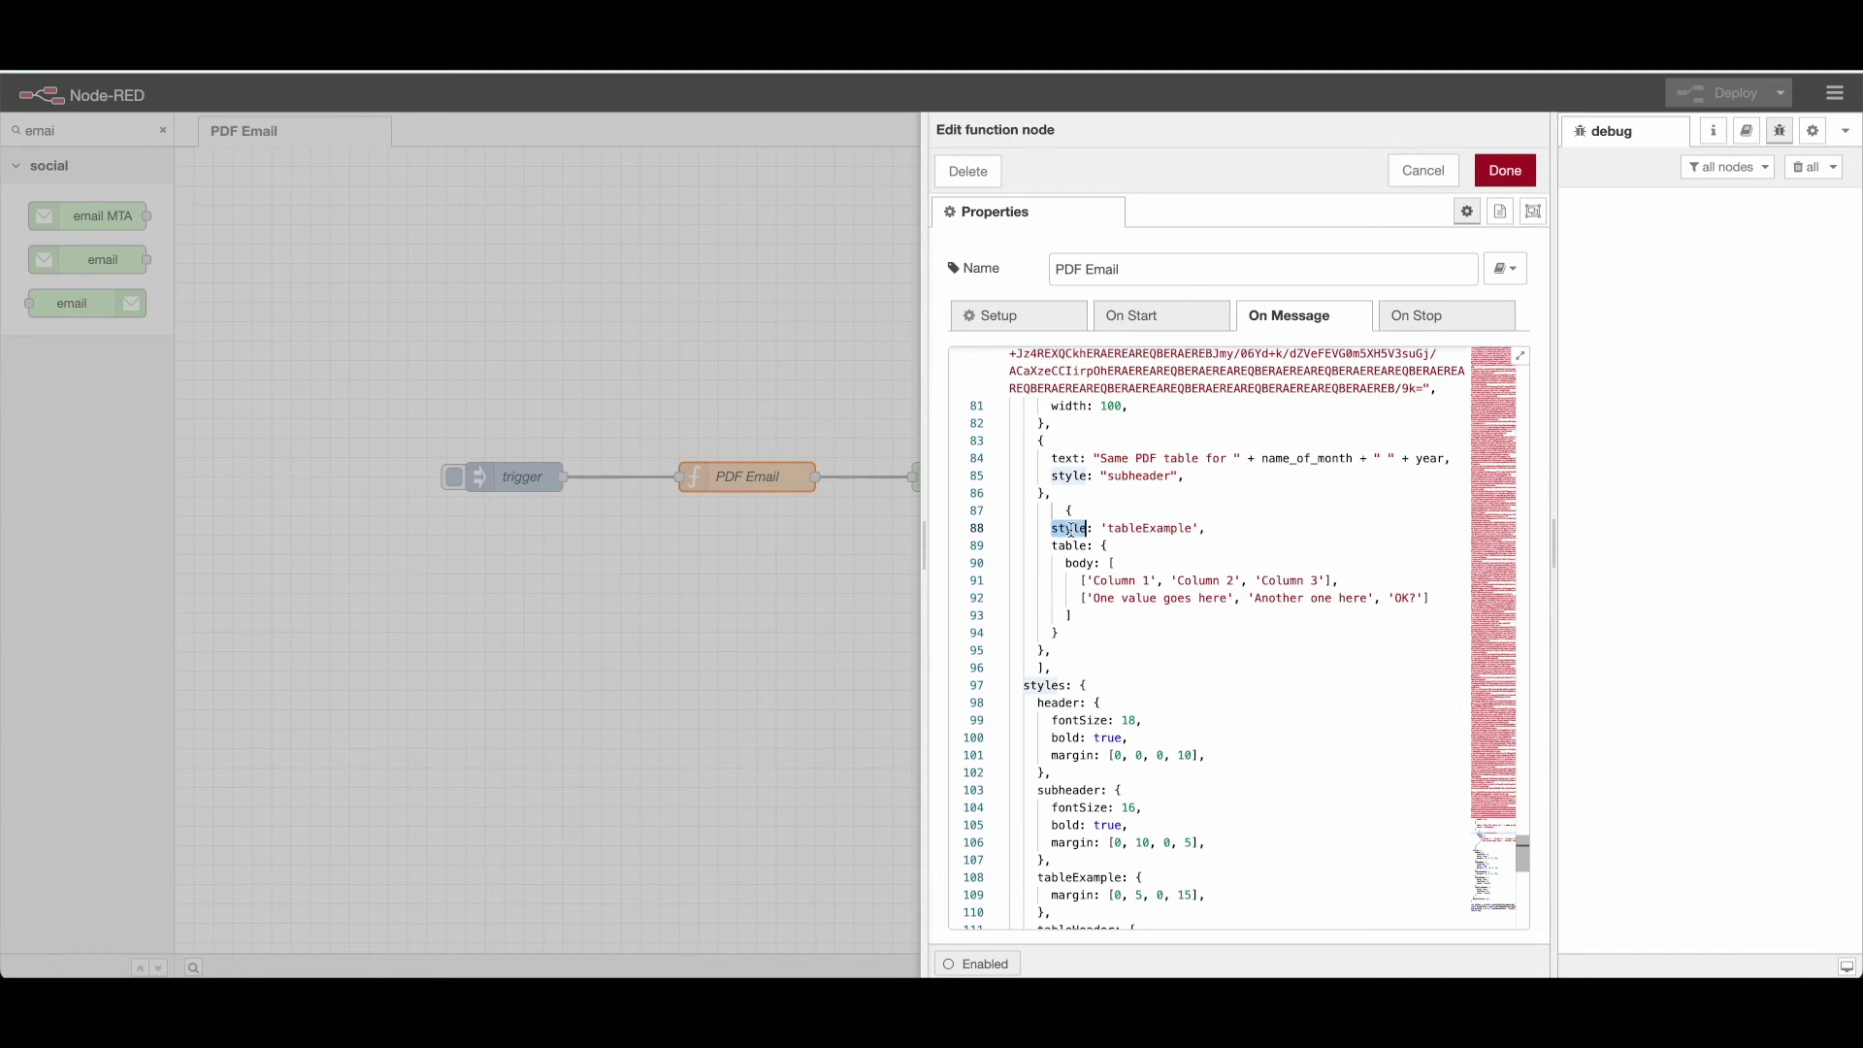
pyautogui.doubleClick(1138, 529)
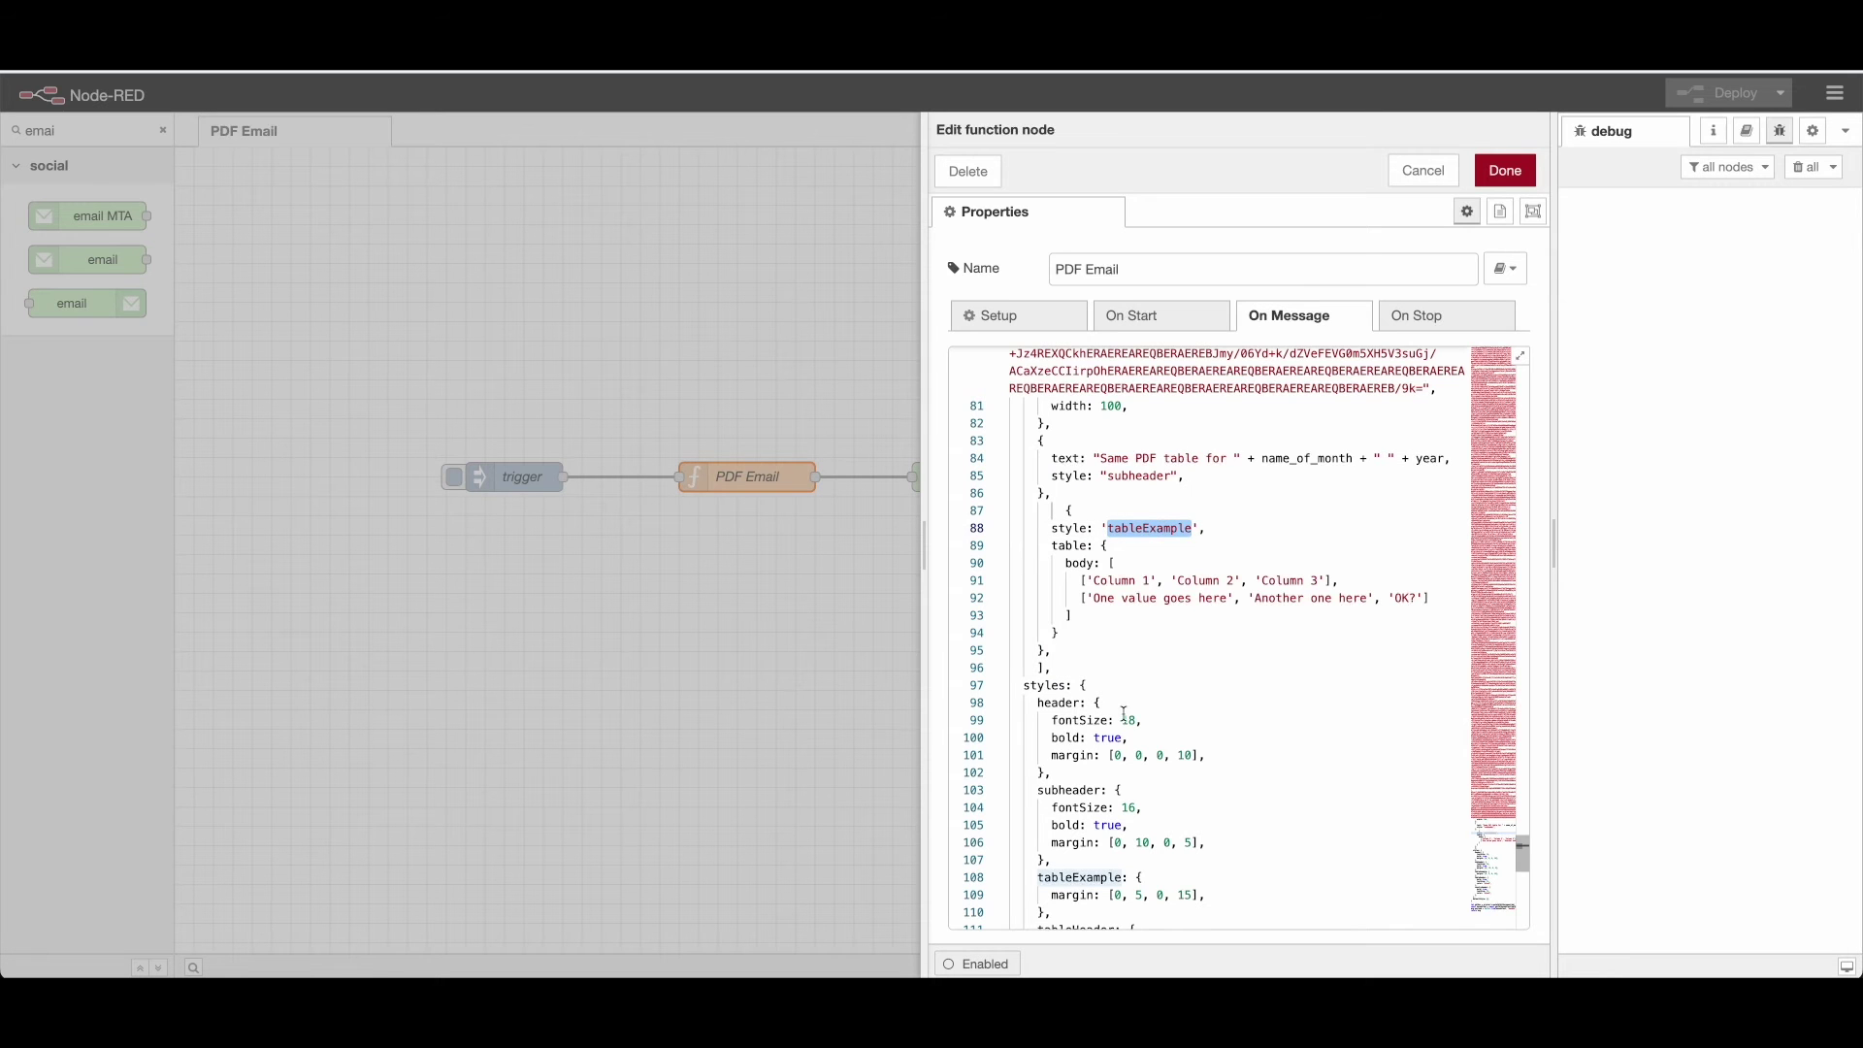
pyautogui.scroll(-2, 1124, 714)
pyautogui.doubleClick(1077, 789)
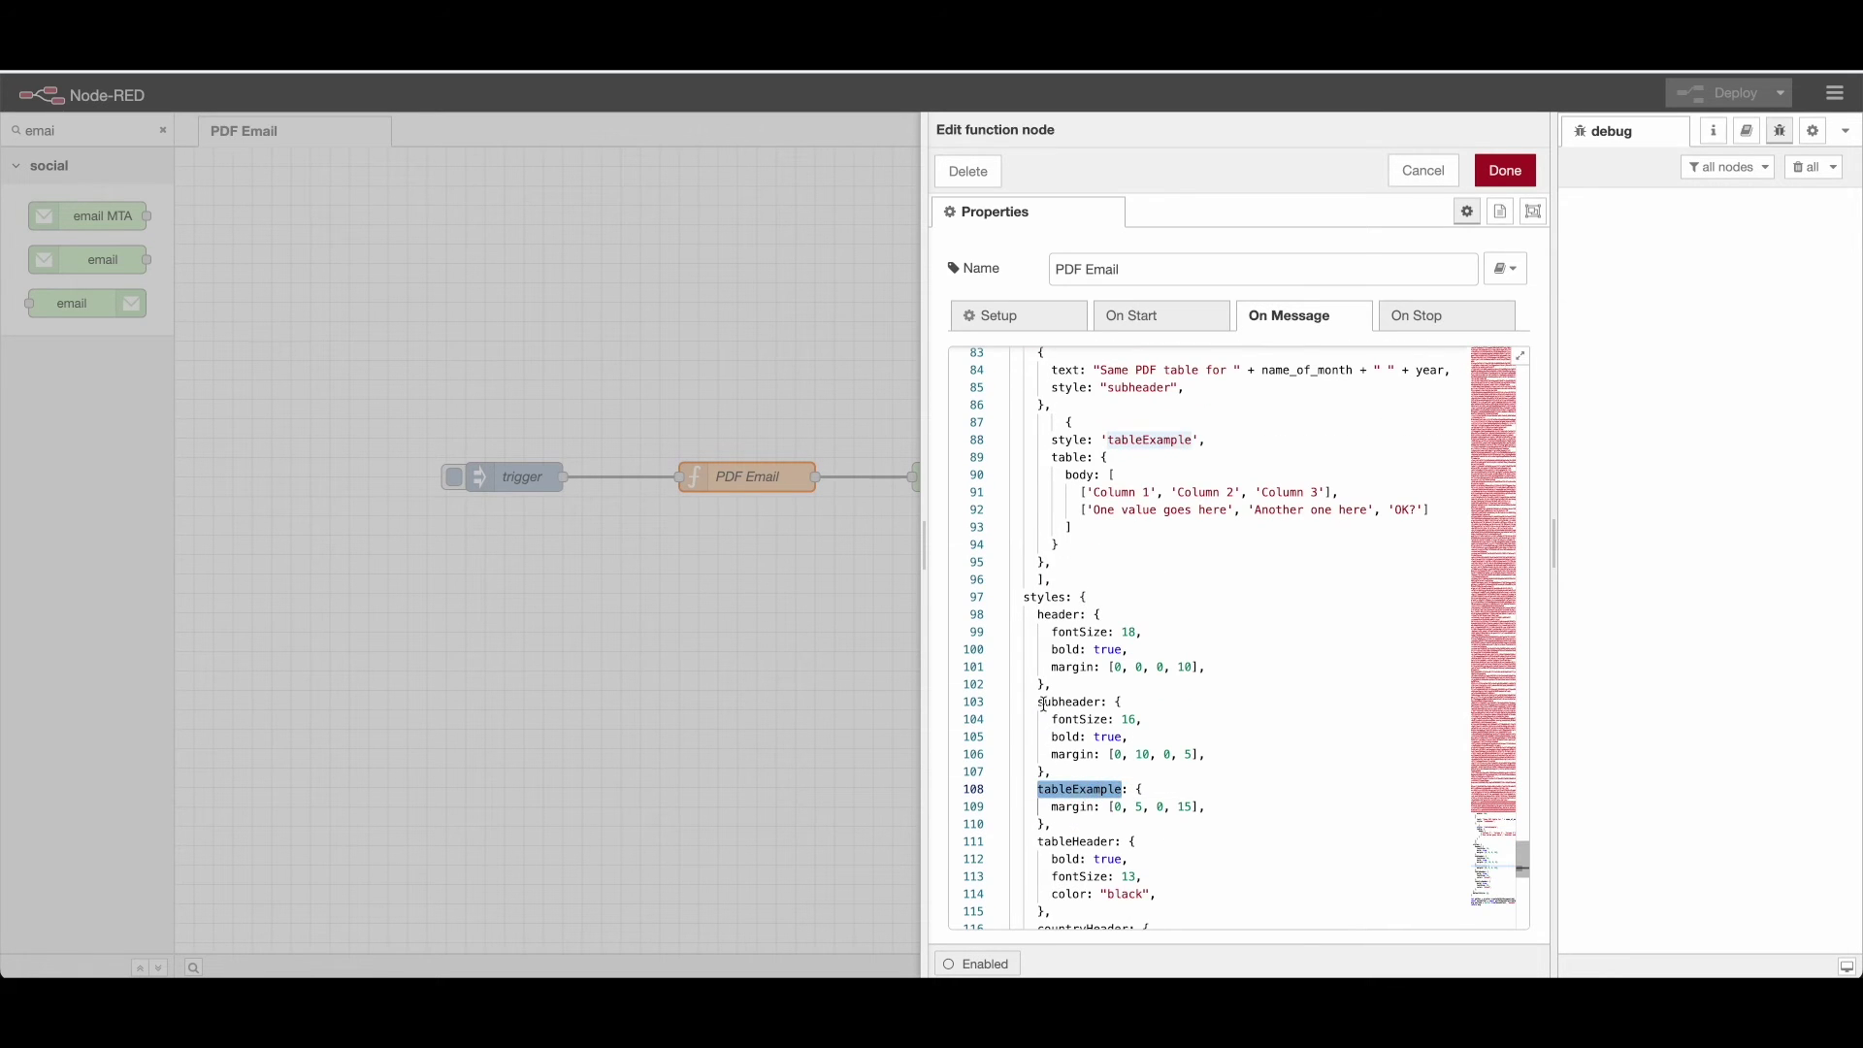
pyautogui.doubleClick(1044, 596)
pyautogui.scroll(-3, 1078, 612)
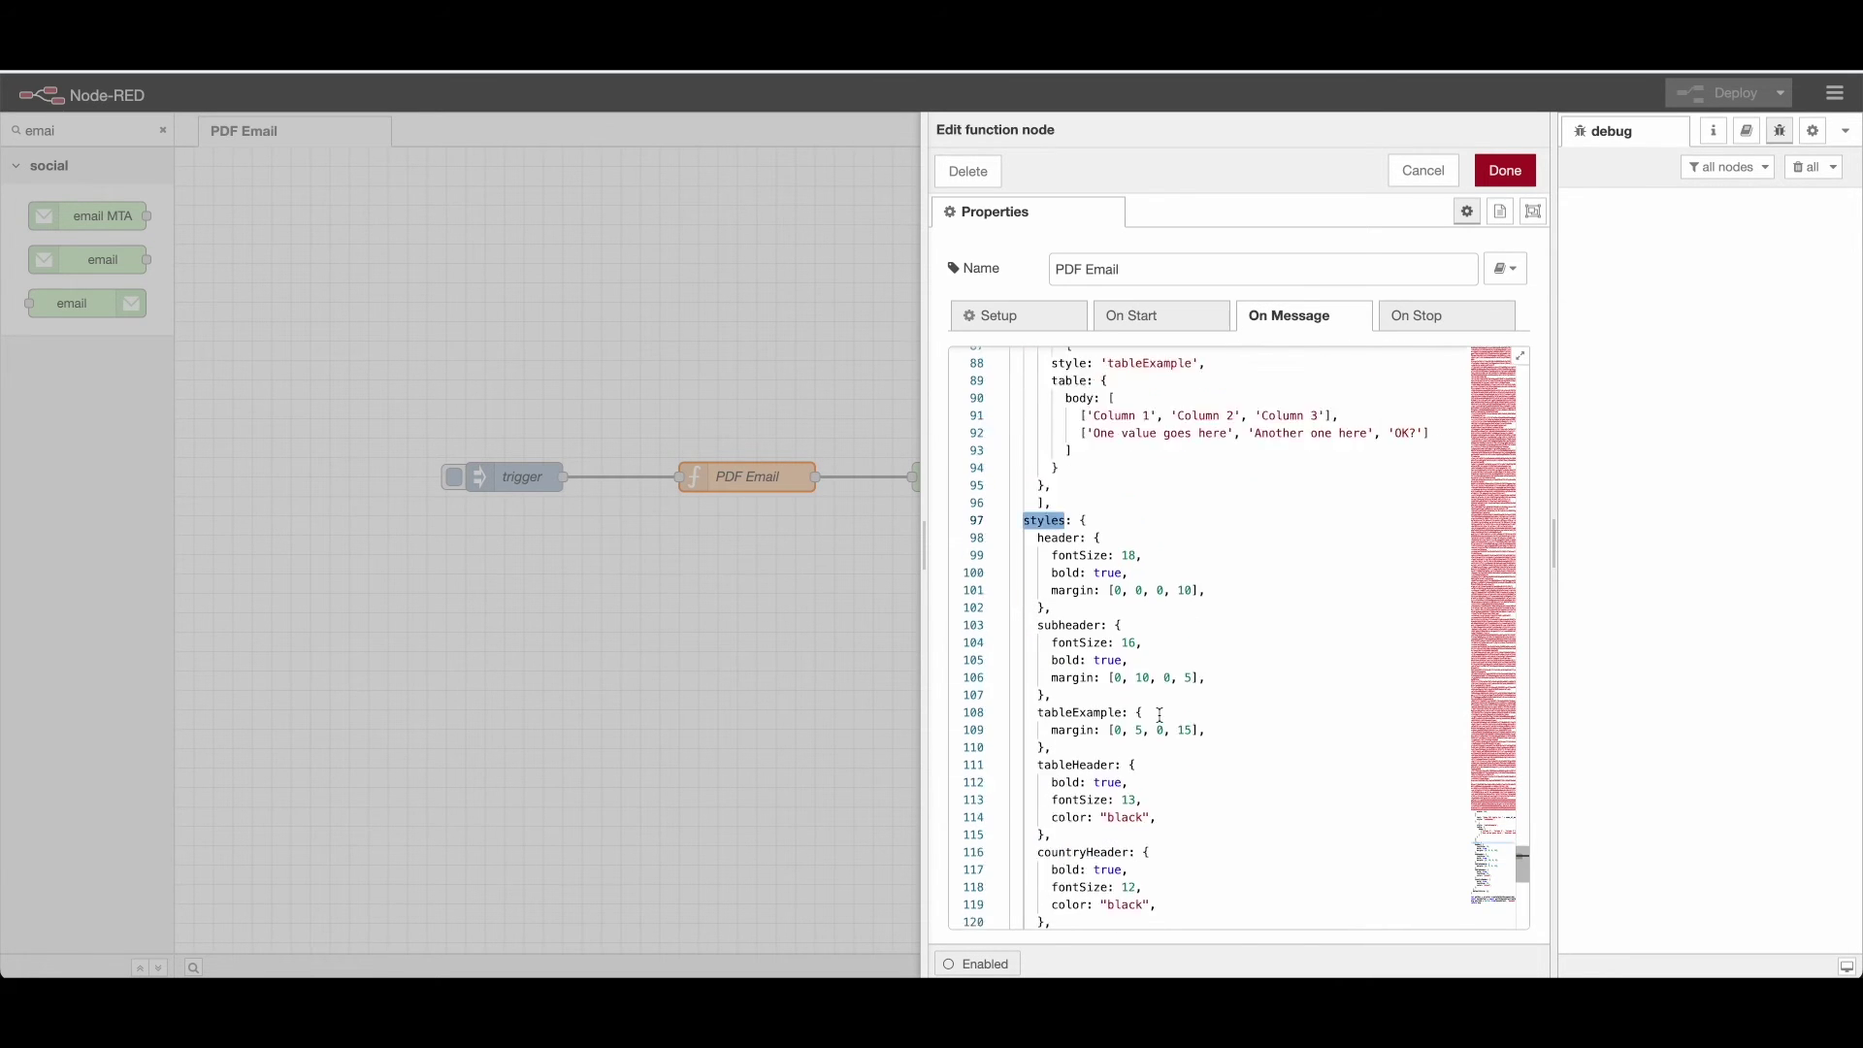
pyautogui.scroll(3, 1124, 514)
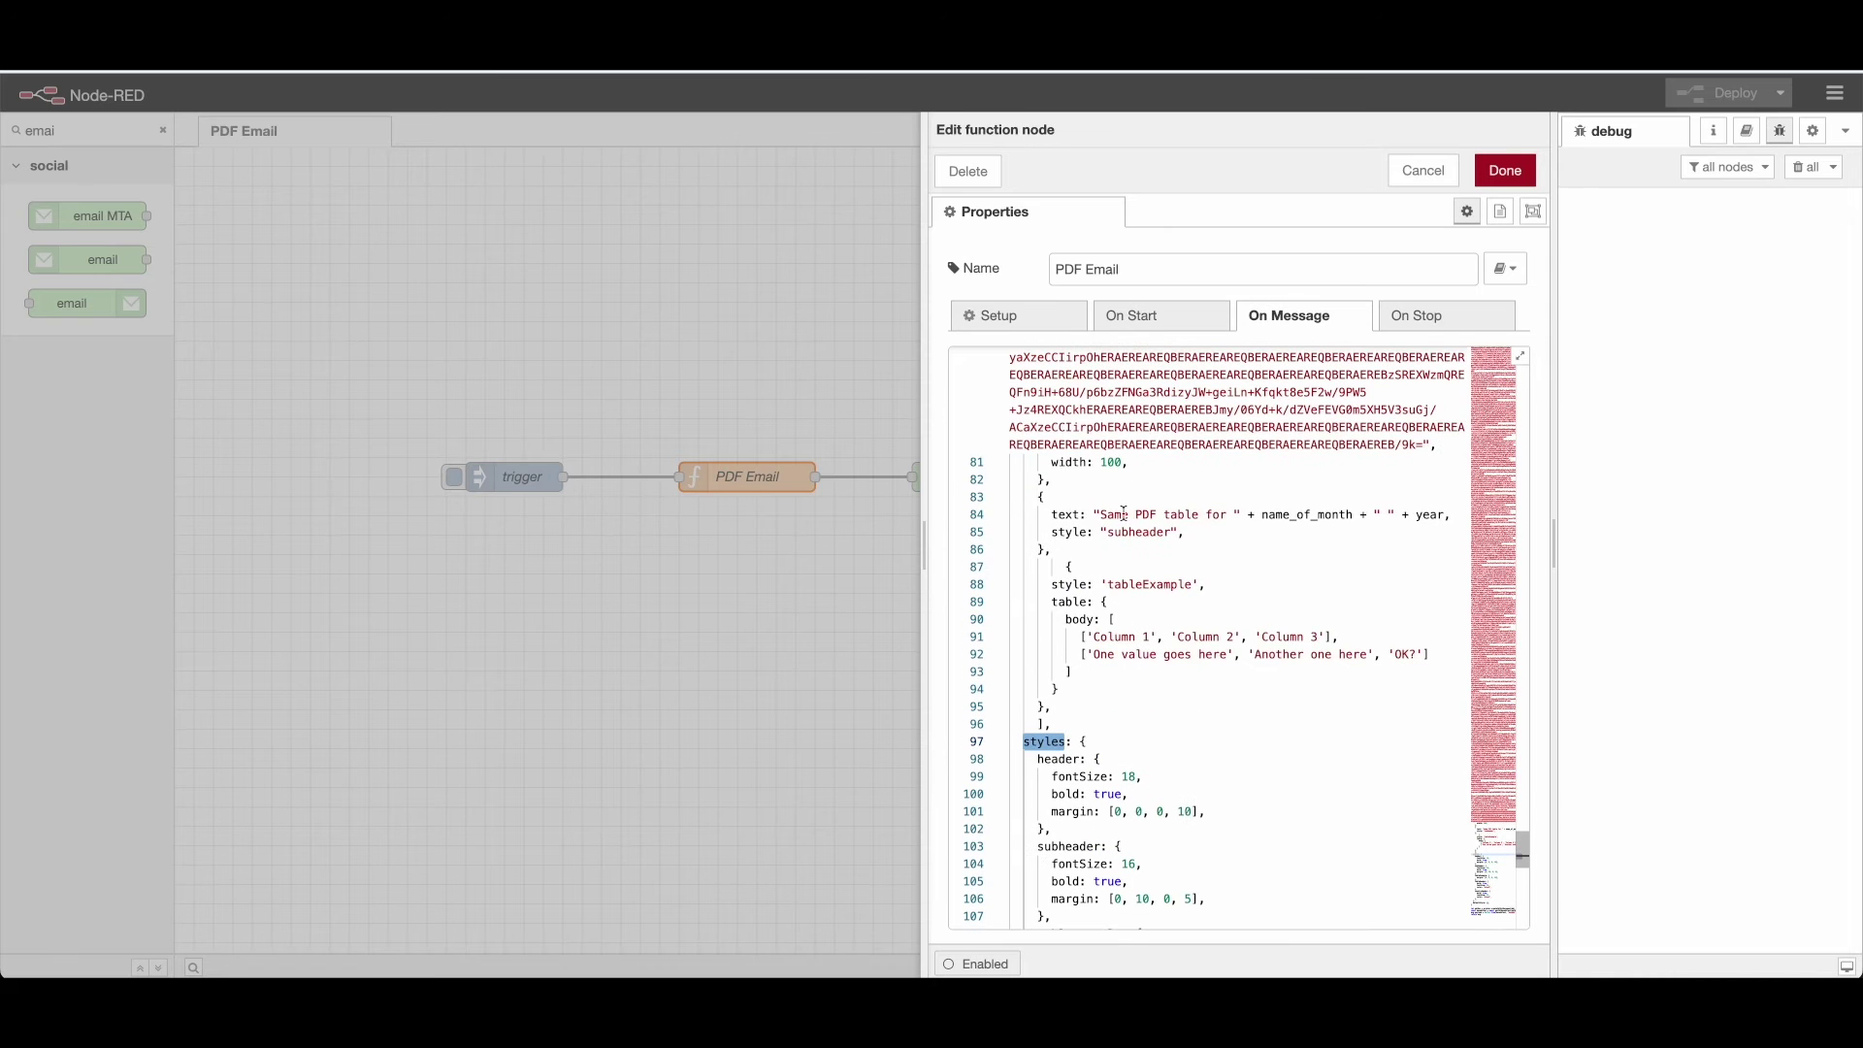
pyautogui.scroll(3, 1114, 633)
pyautogui.scroll(-5, 1118, 637)
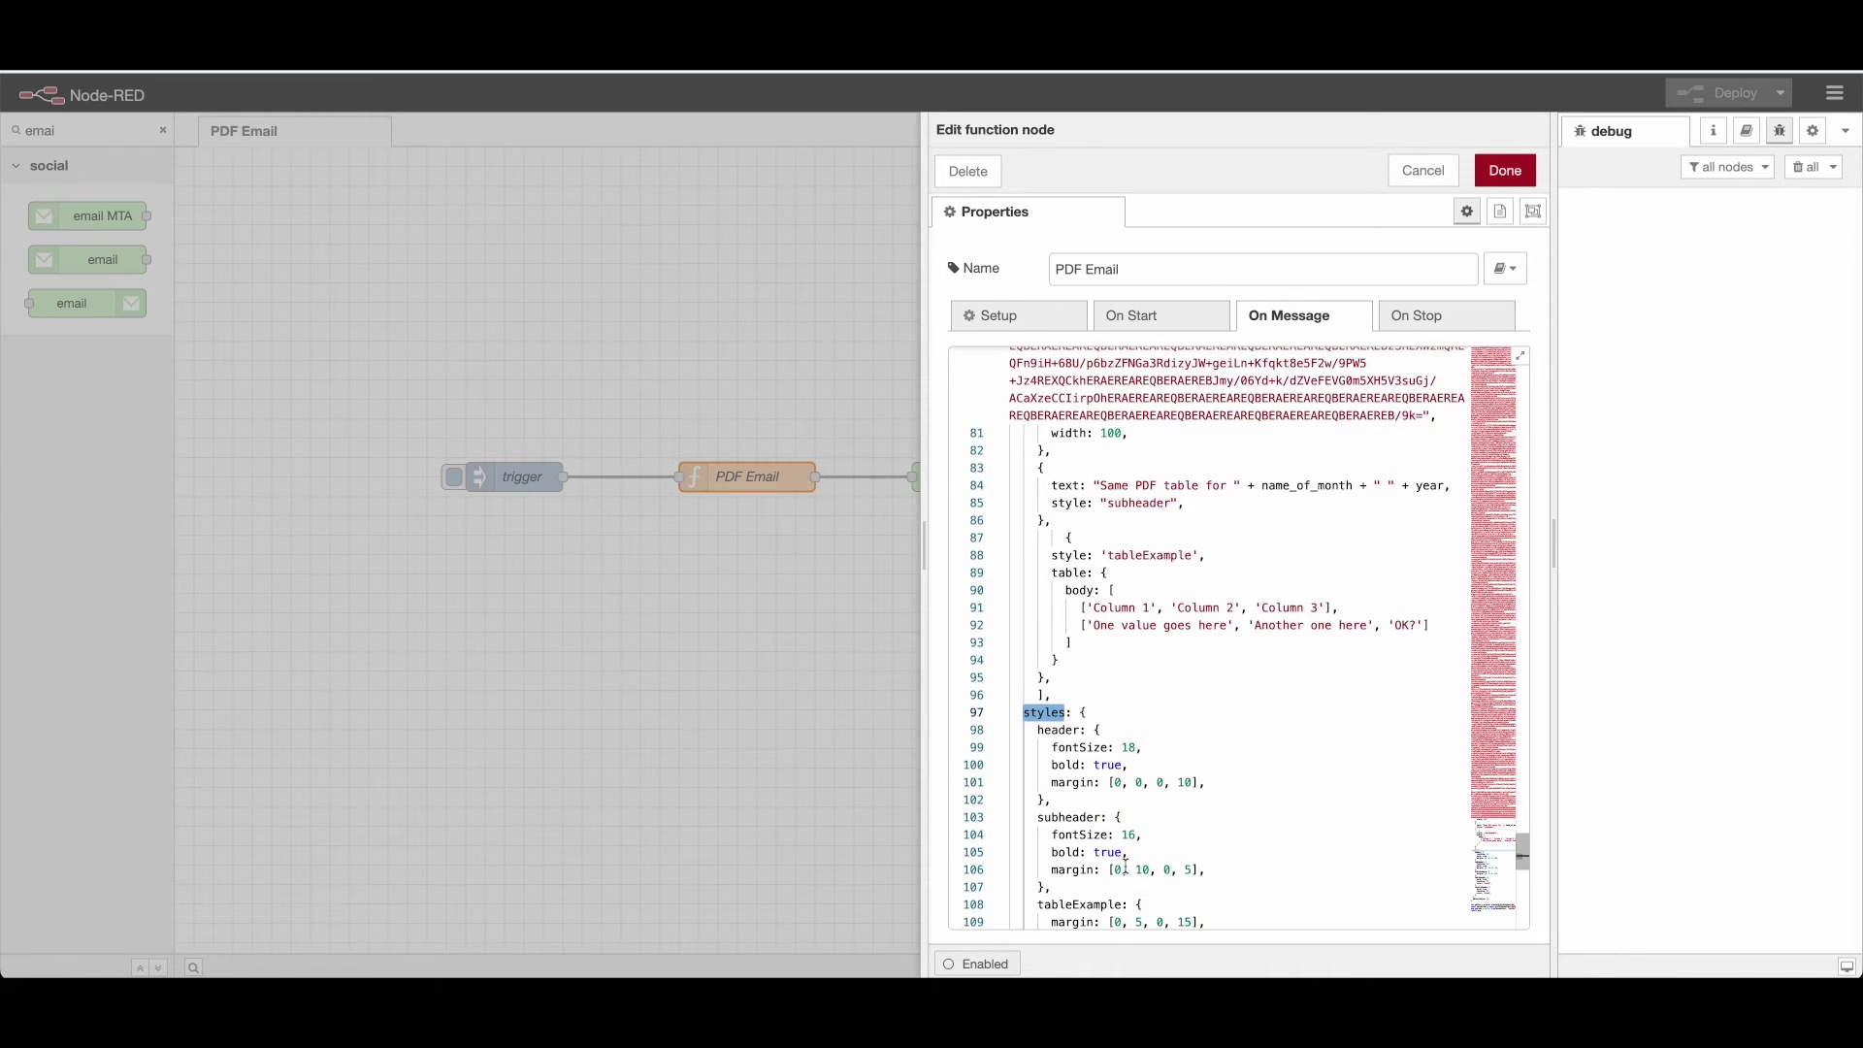
pyautogui.scroll(-5, 1126, 859)
pyautogui.scroll(-3, 1125, 868)
pyautogui.scroll(-3, 1125, 868)
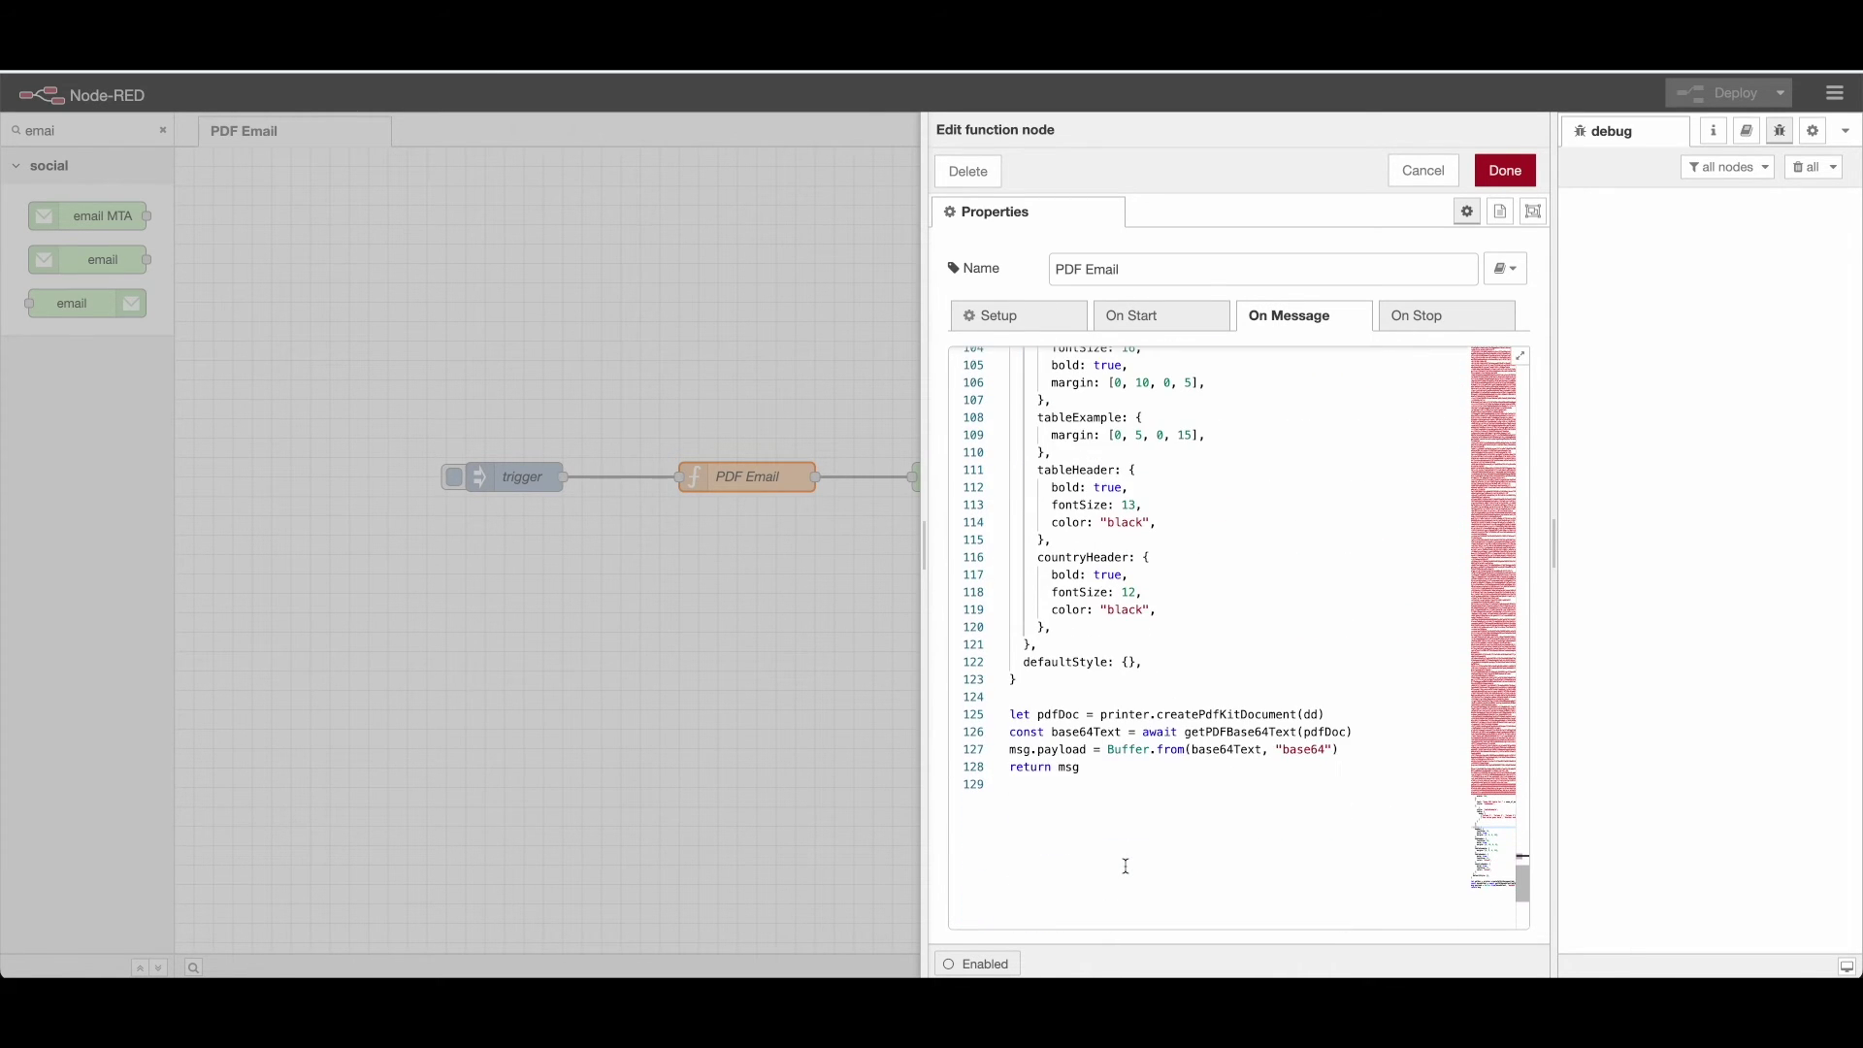
pyautogui.scroll(10, 1125, 868)
pyautogui.scroll(-5, 1125, 867)
pyautogui.scroll(5, 1165, 864)
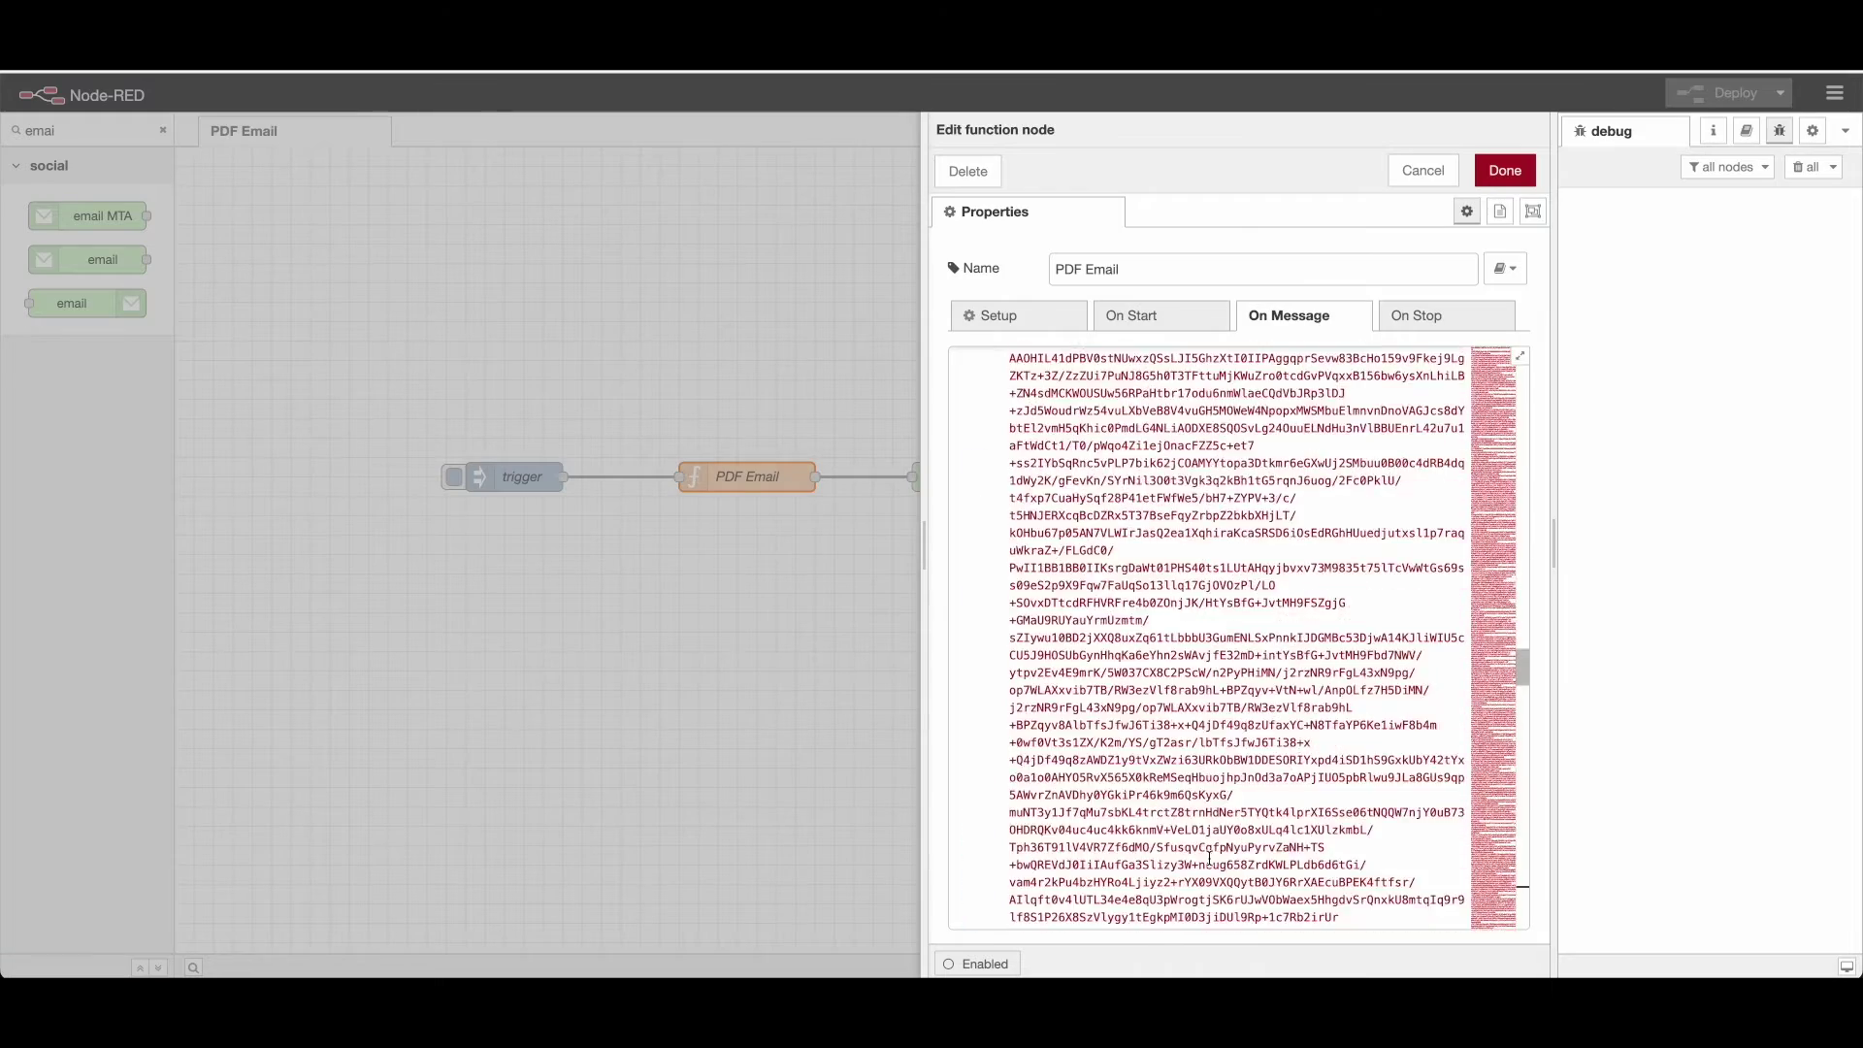
pyautogui.scroll(3, 1208, 858)
pyautogui.scroll(5, 1209, 858)
pyautogui.scroll(5, 1208, 859)
pyautogui.scroll(5, 1208, 858)
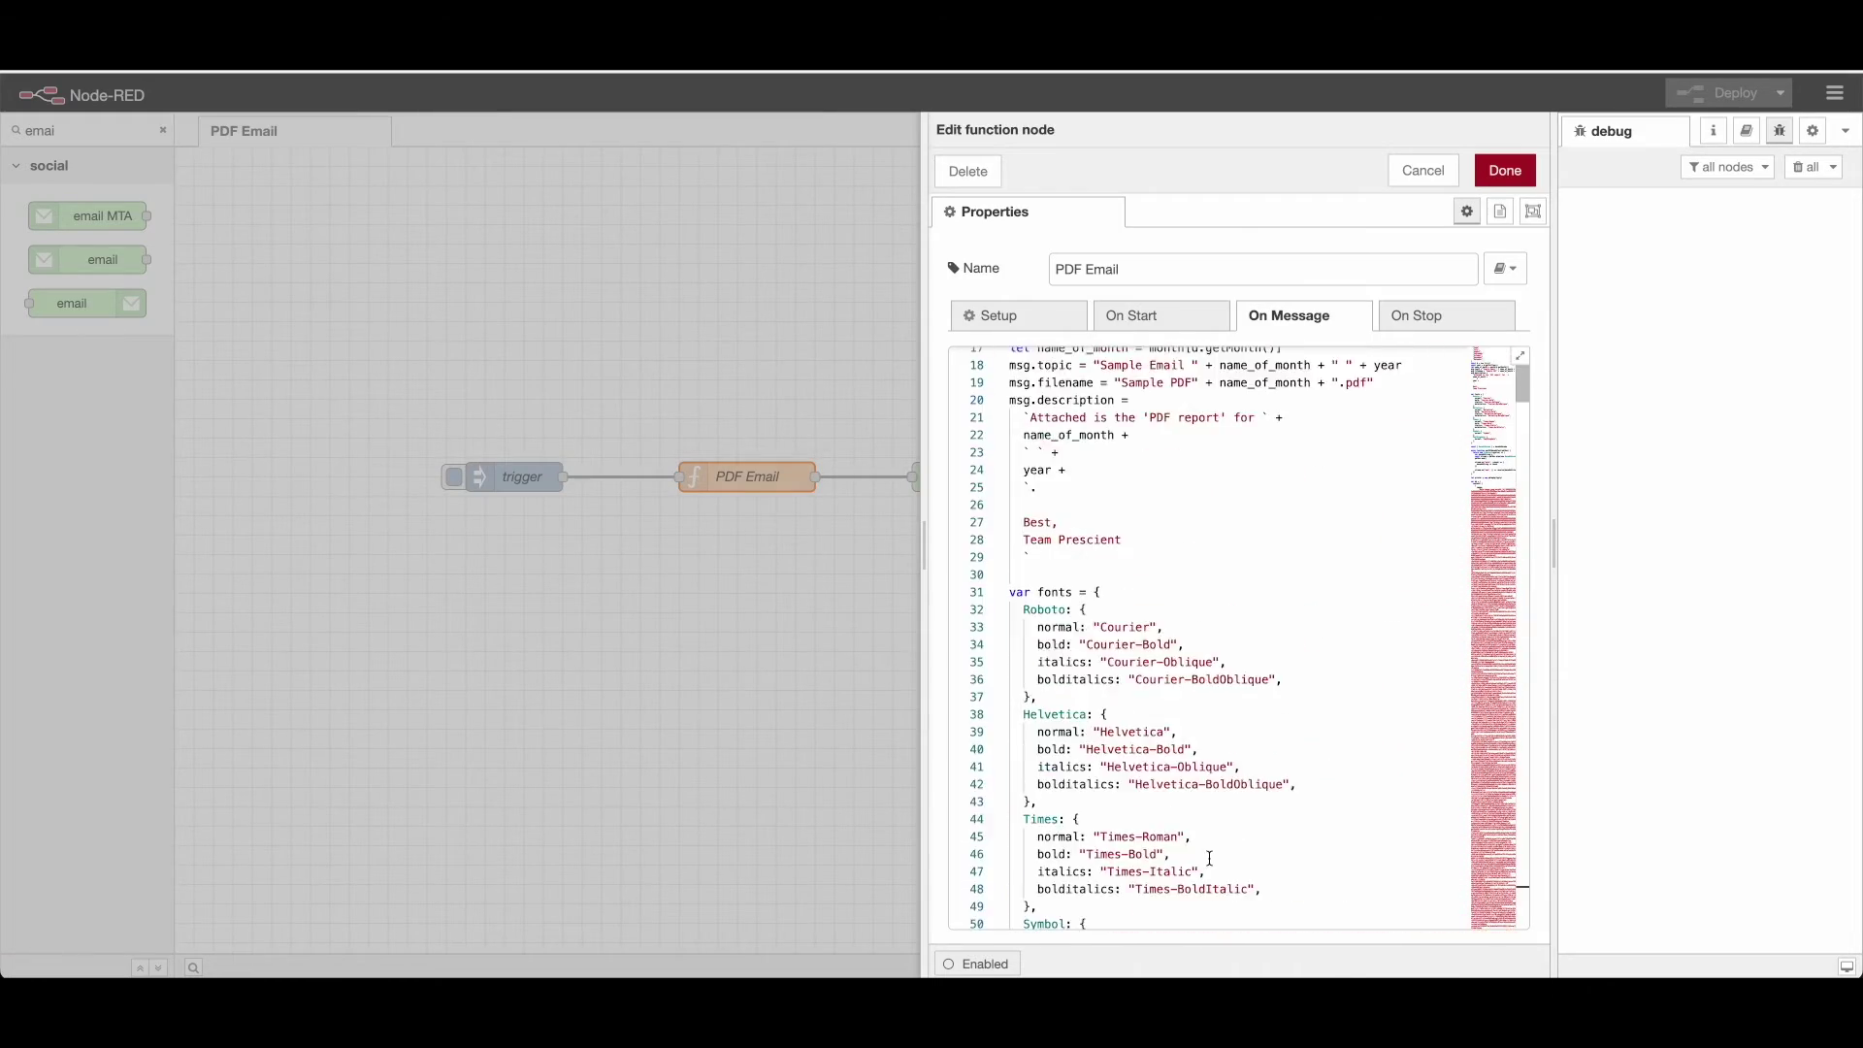
pyautogui.scroll(2, 1208, 859)
pyautogui.scroll(-3, 1208, 858)
pyautogui.scroll(-4, 1209, 858)
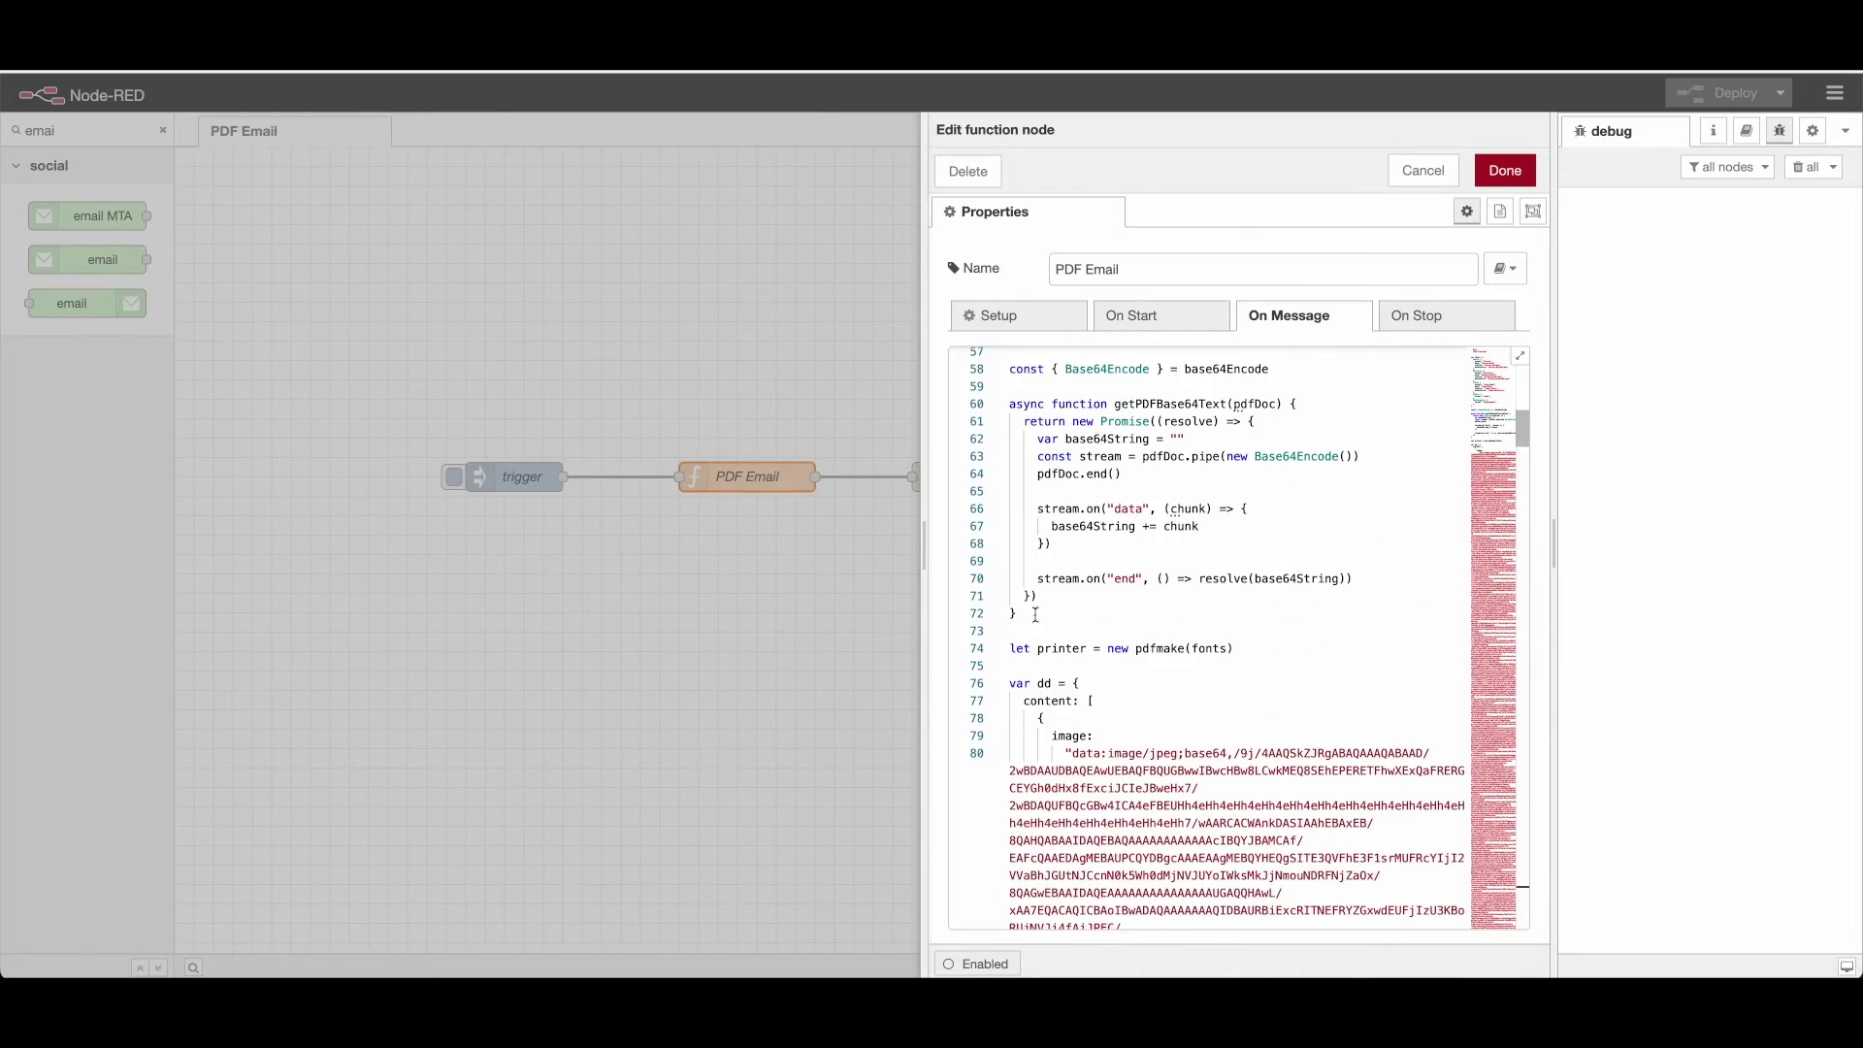
# - Inspect the printer, dd and pdfDoc code and the function's imported modules
pyautogui.doubleClick(1059, 647)
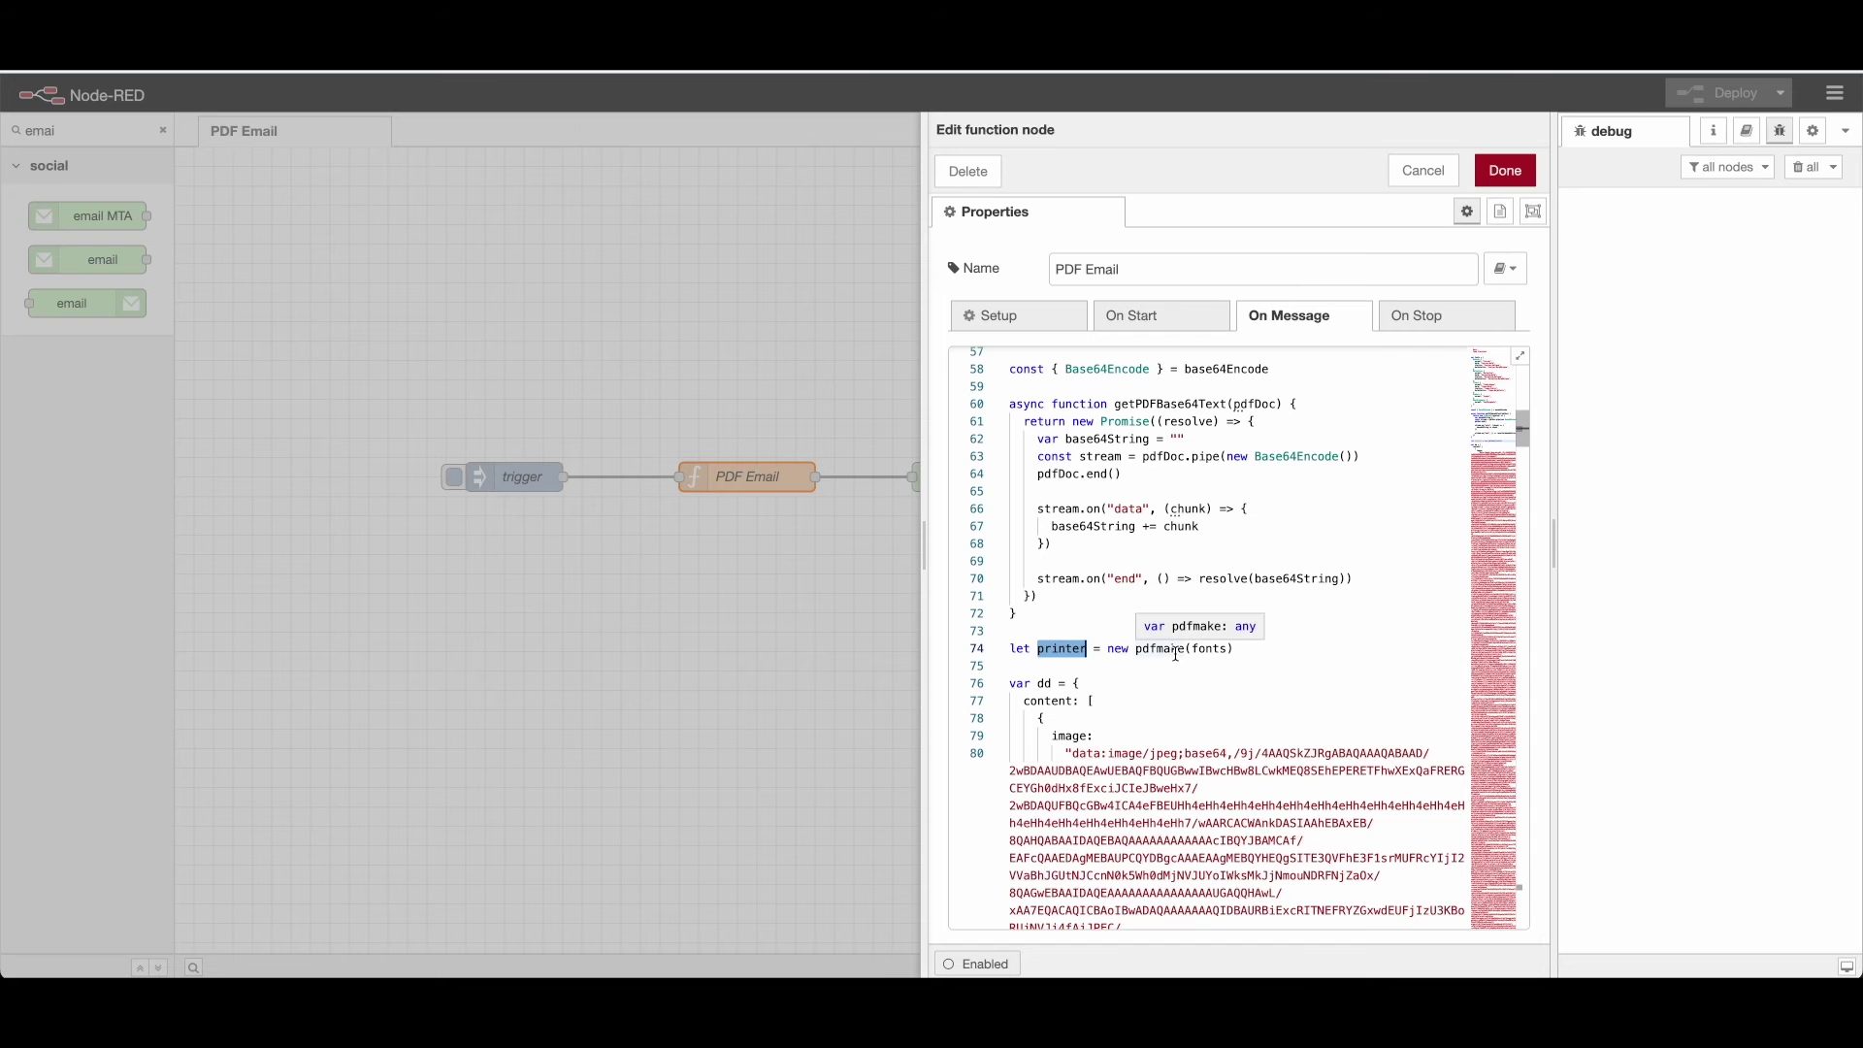
pyautogui.click(1001, 315)
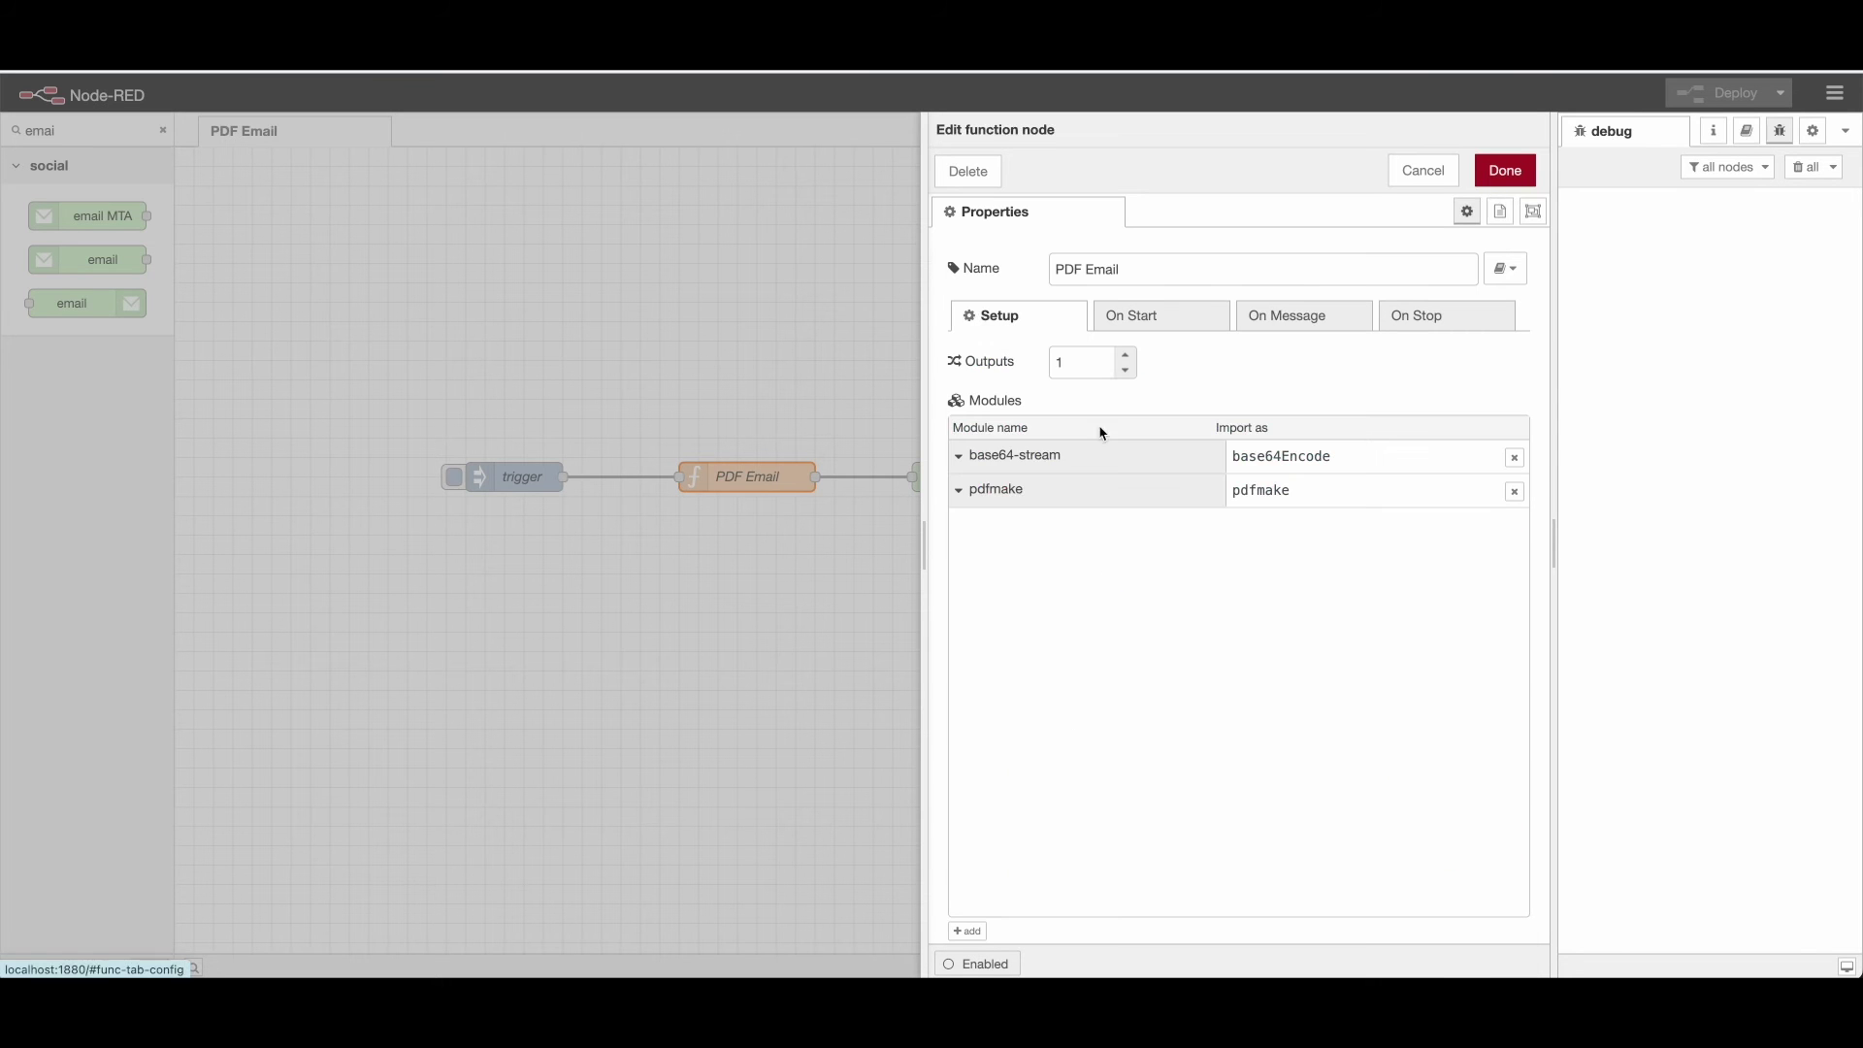
pyautogui.click(1290, 314)
pyautogui.scroll(-10, 1076, 667)
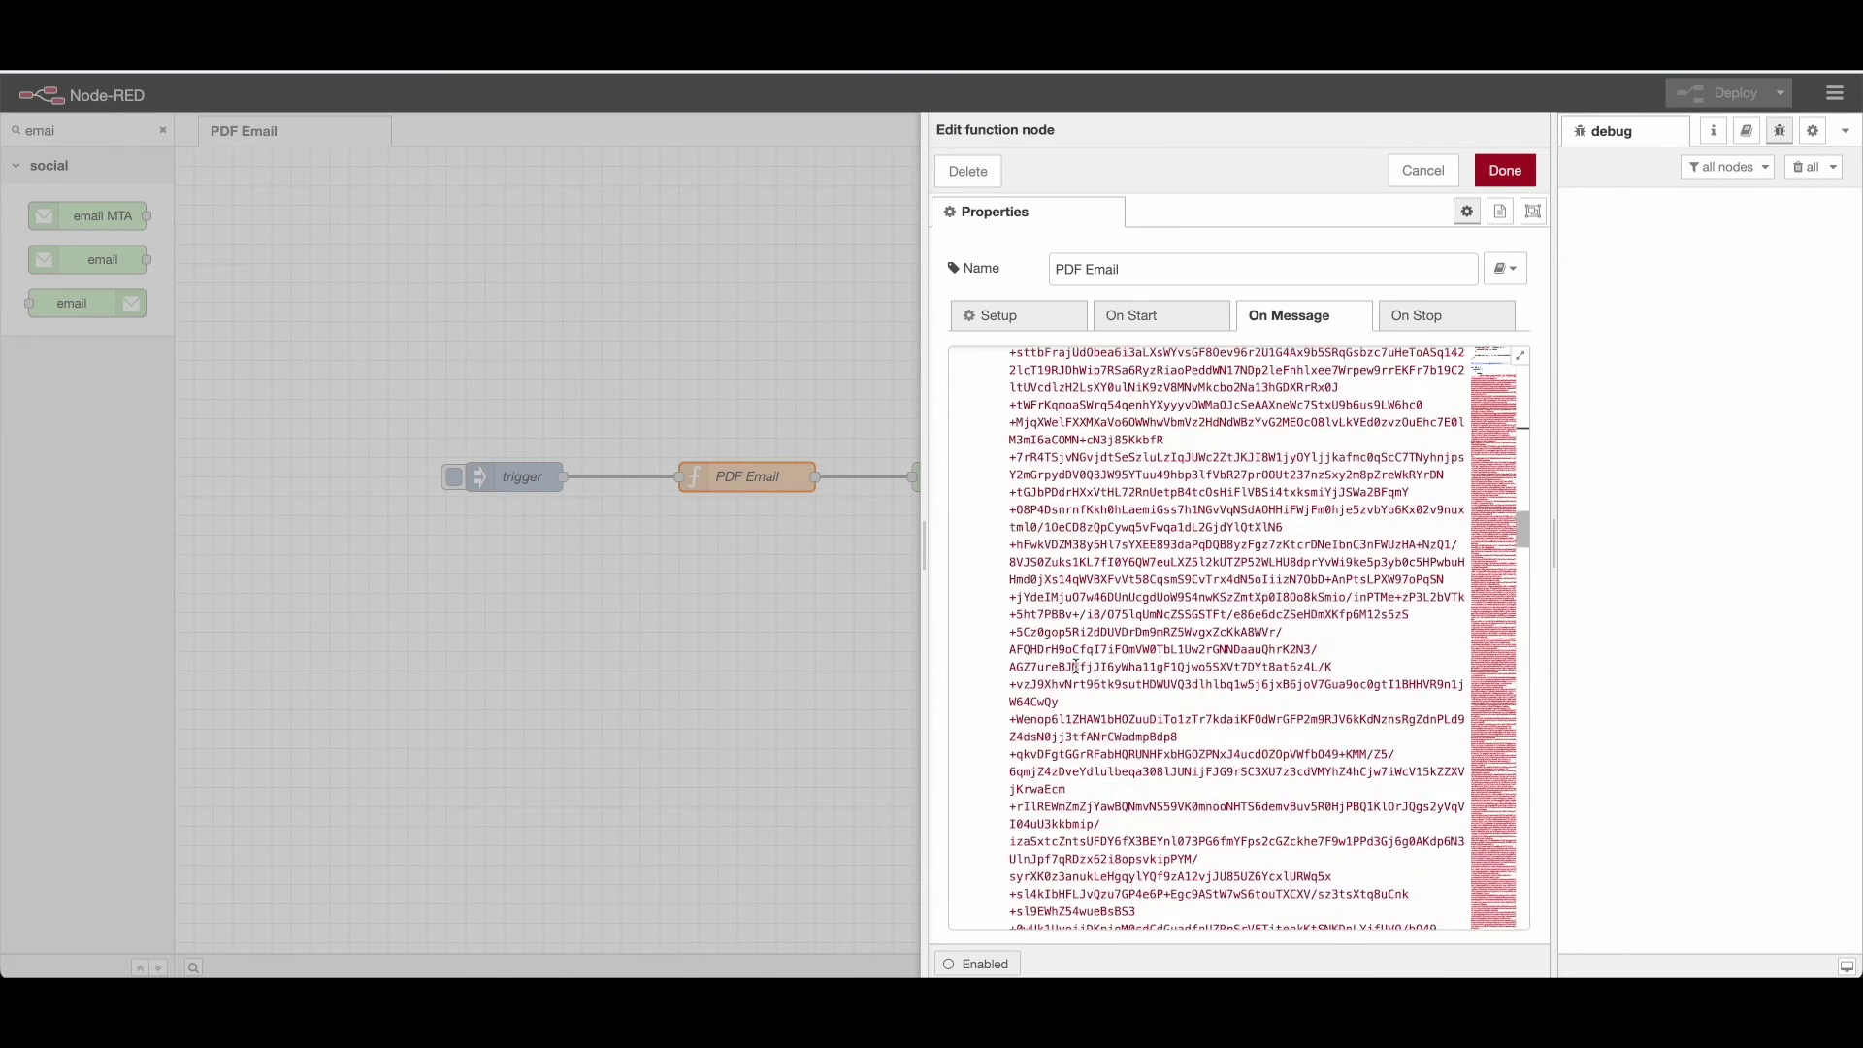
pyautogui.scroll(-10, 1076, 666)
pyautogui.scroll(5, 1075, 667)
pyautogui.scroll(-3, 1076, 667)
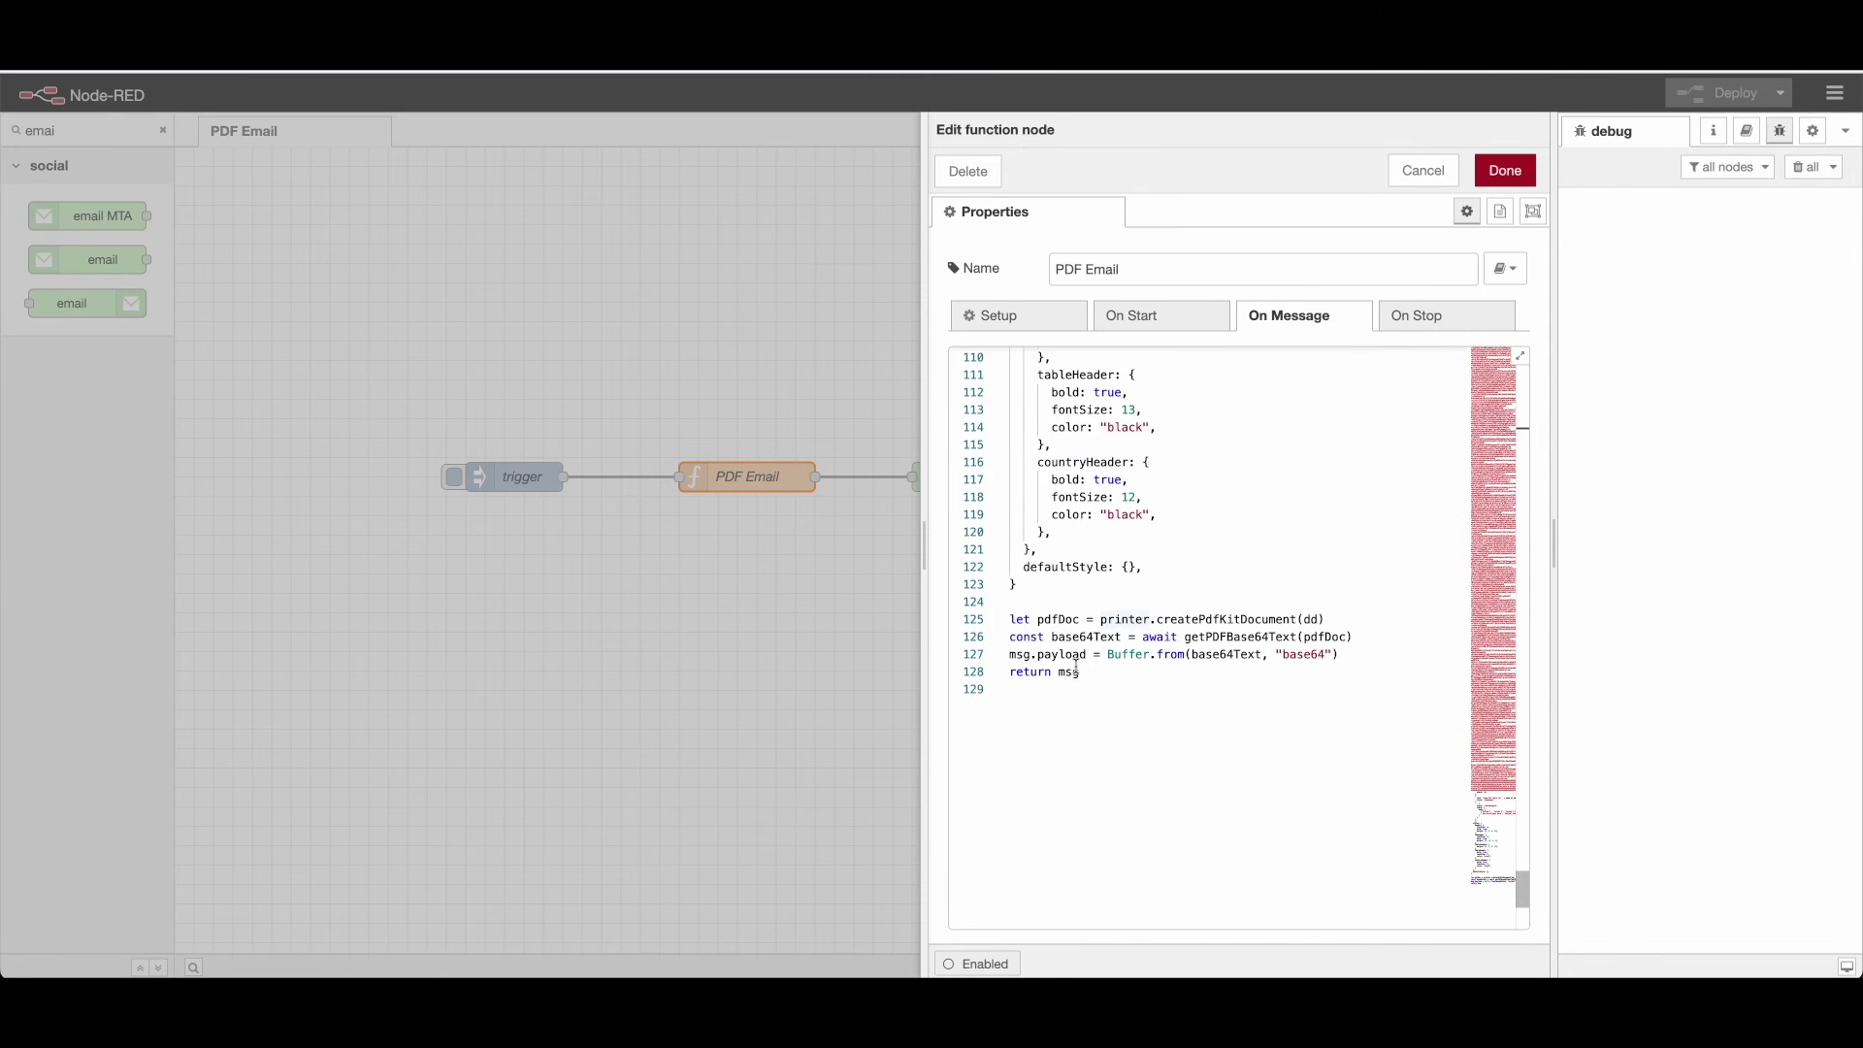
pyautogui.doubleClick(1310, 619)
pyautogui.doubleClick(1059, 619)
# - Confirm the function edits, deploy the flow and fire the trigger to send the email
pyautogui.hotkey('ctrl', 'Return')
pyautogui.hotkey('ctrl', 'd')
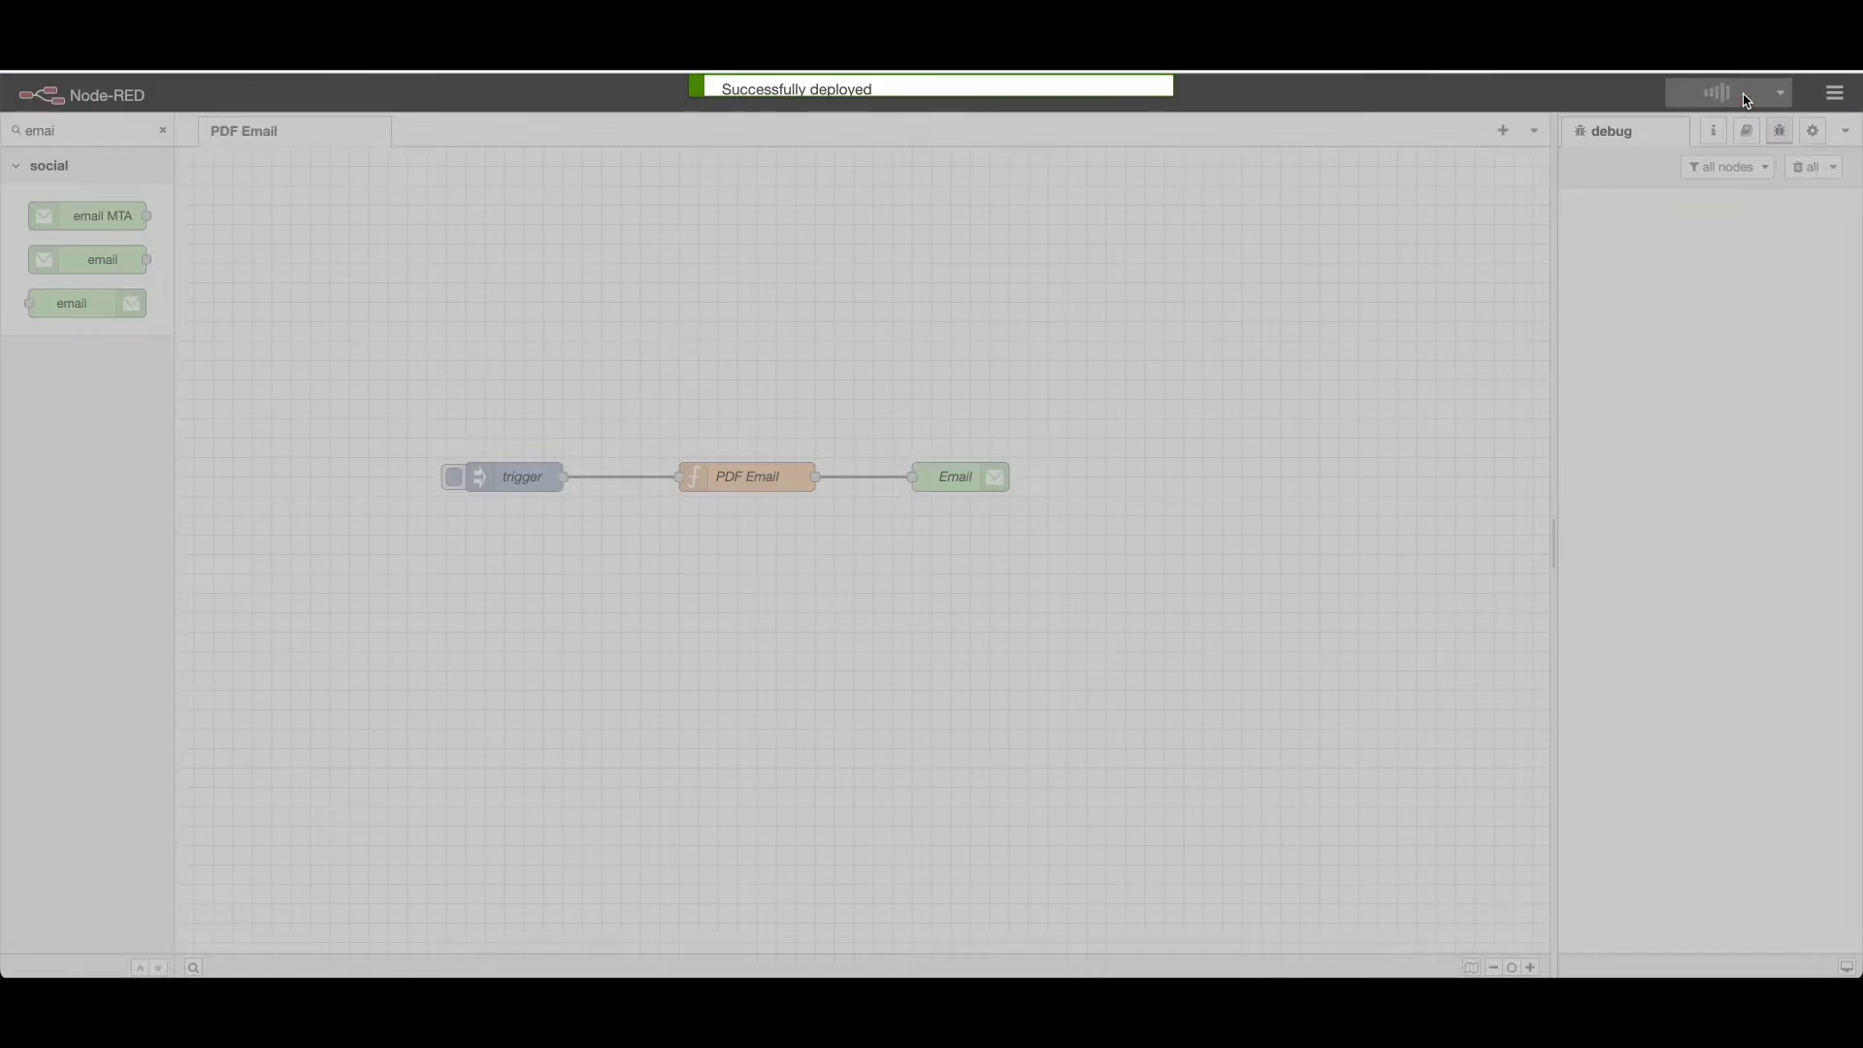
pyautogui.click(456, 477)
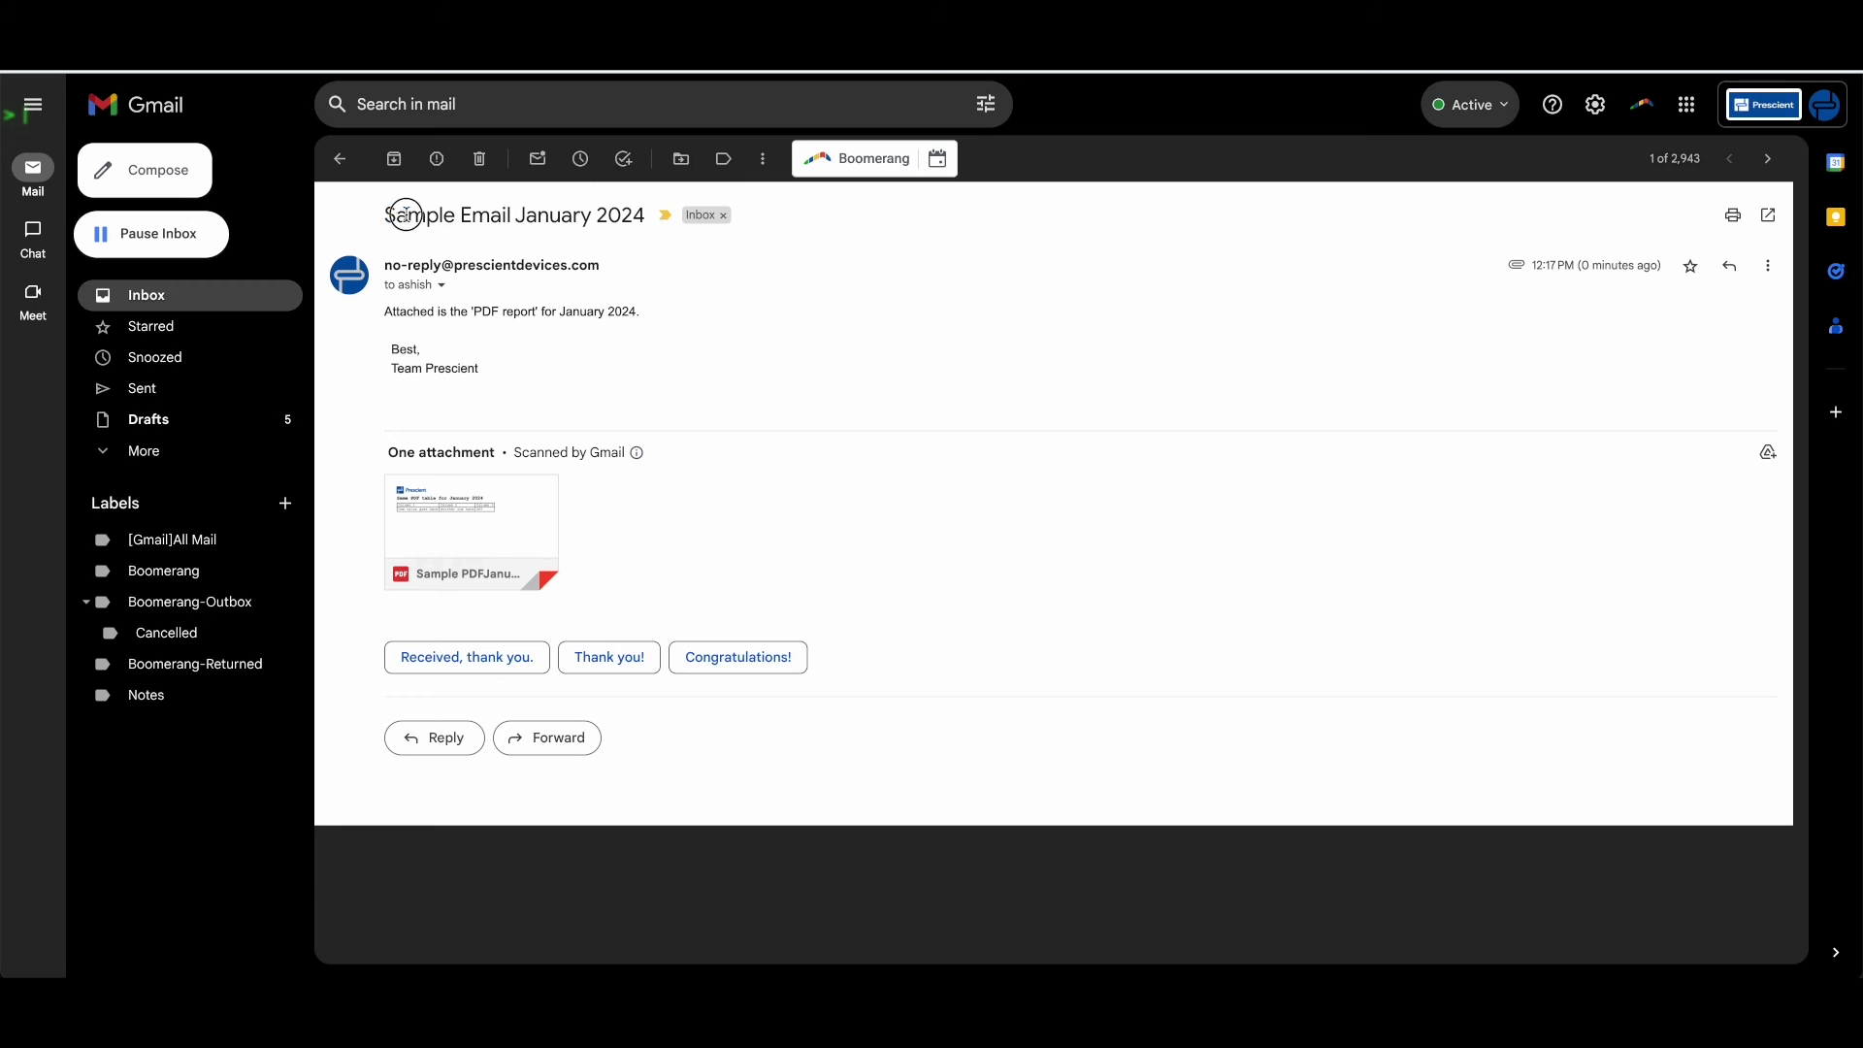
pyautogui.moveTo(385, 215); pyautogui.dragTo(634, 215)
pyautogui.moveTo(449, 312); pyautogui.dragTo(588, 365)
pyautogui.click(588, 364)
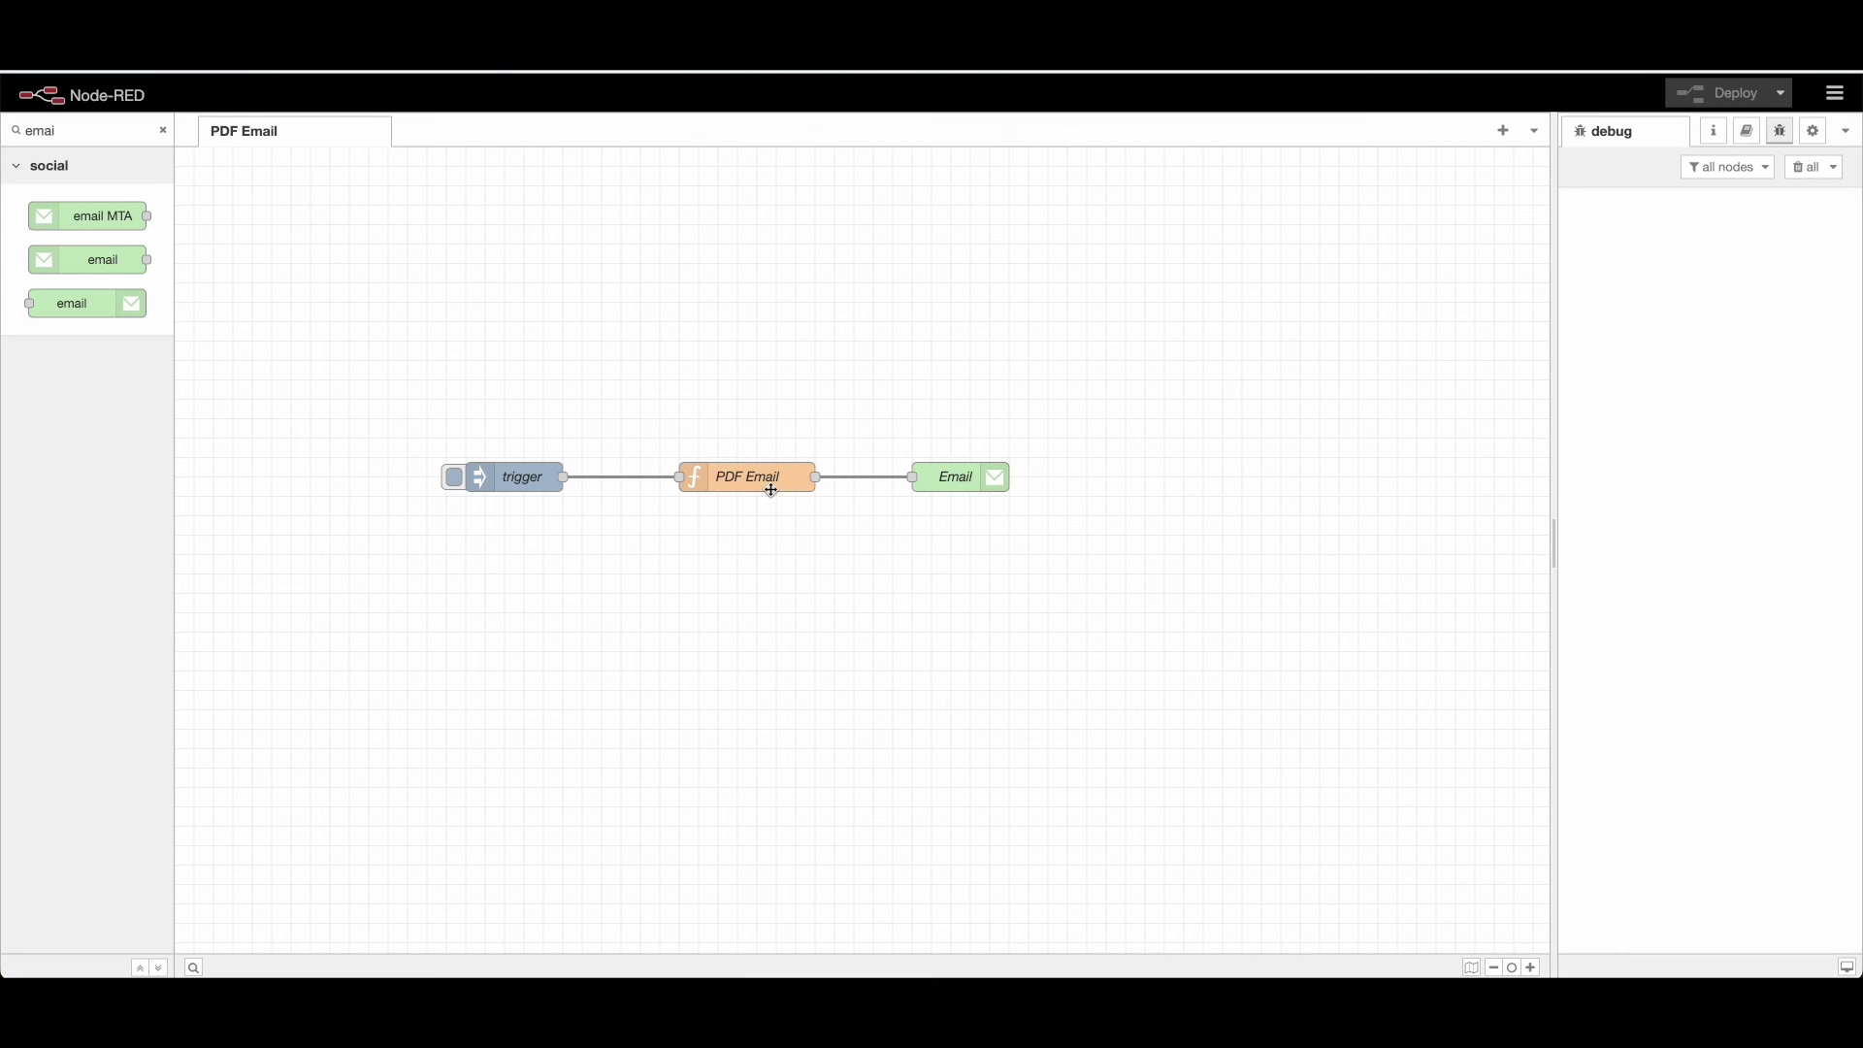
# - Reopen the PDF Email function and select msg.topic on the subject-building line 18
pyautogui.doubleClick(771, 490)
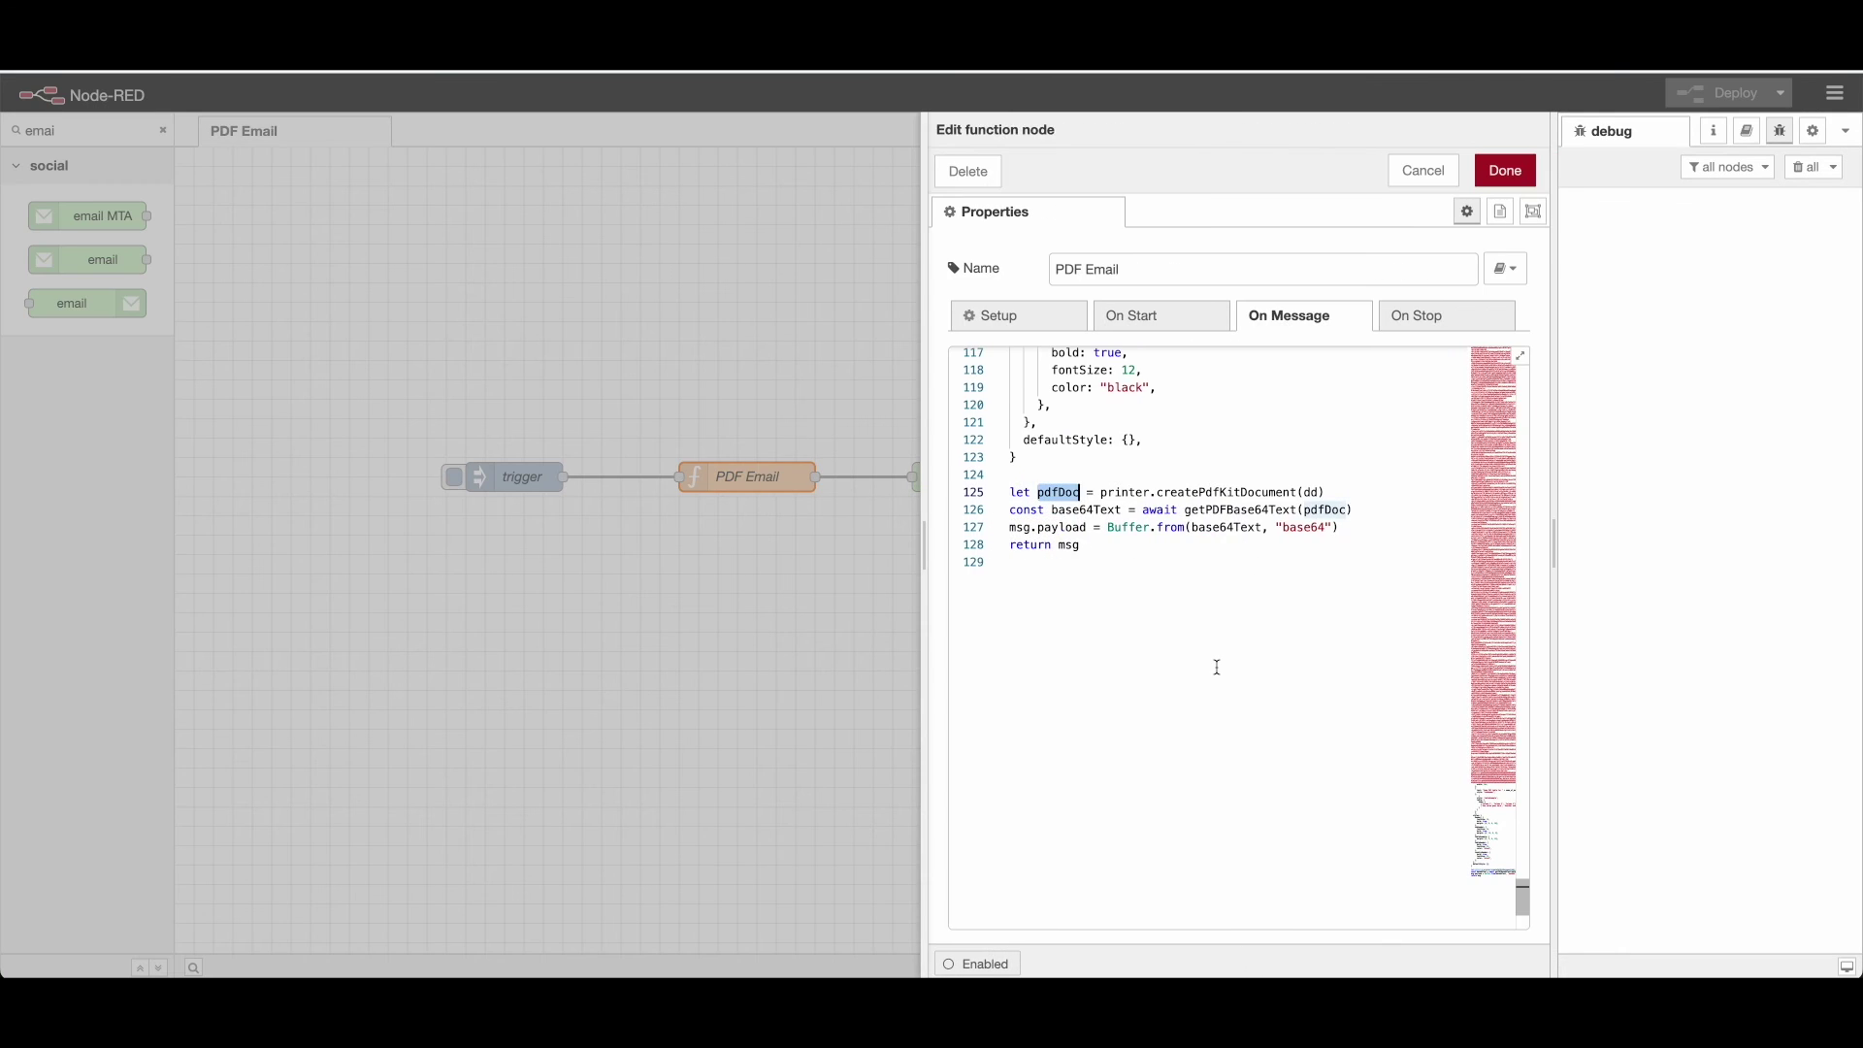
pyautogui.rightClick(1210, 670)
pyautogui.click(1106, 612)
pyautogui.scroll(10, 1109, 584)
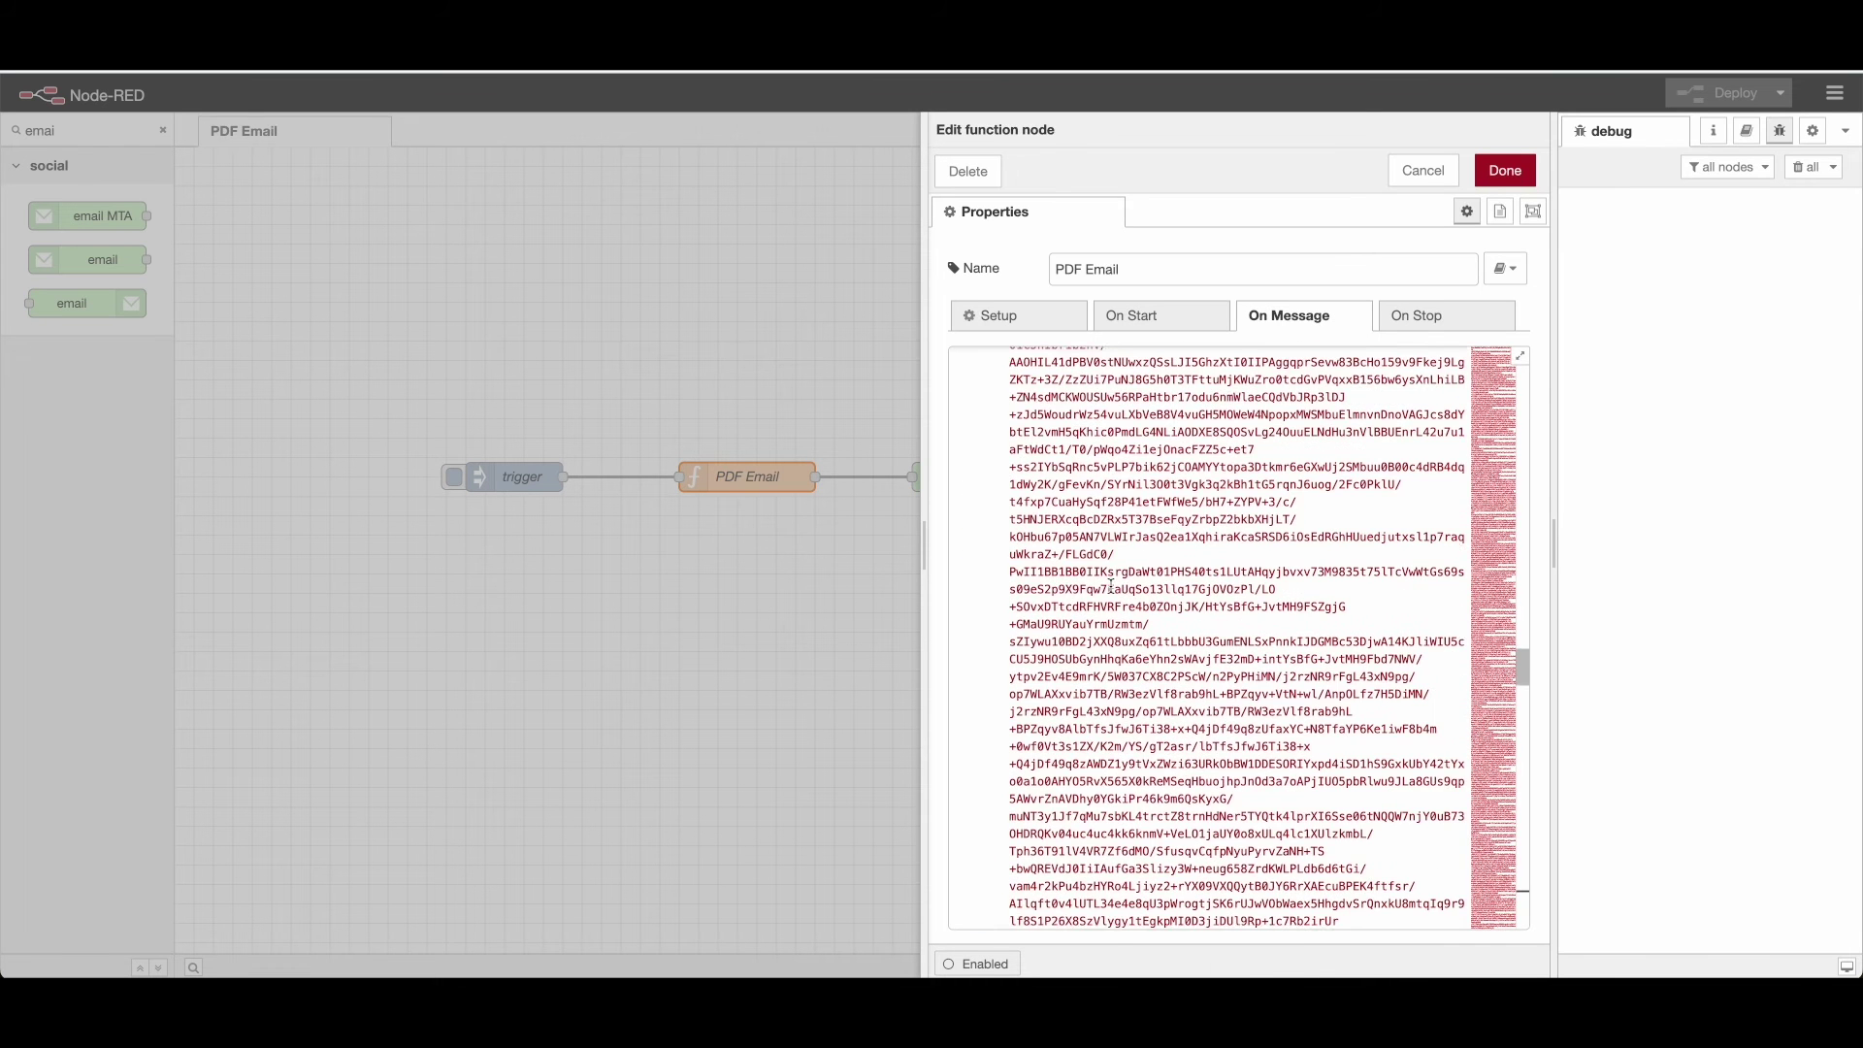
pyautogui.scroll(10, 1108, 584)
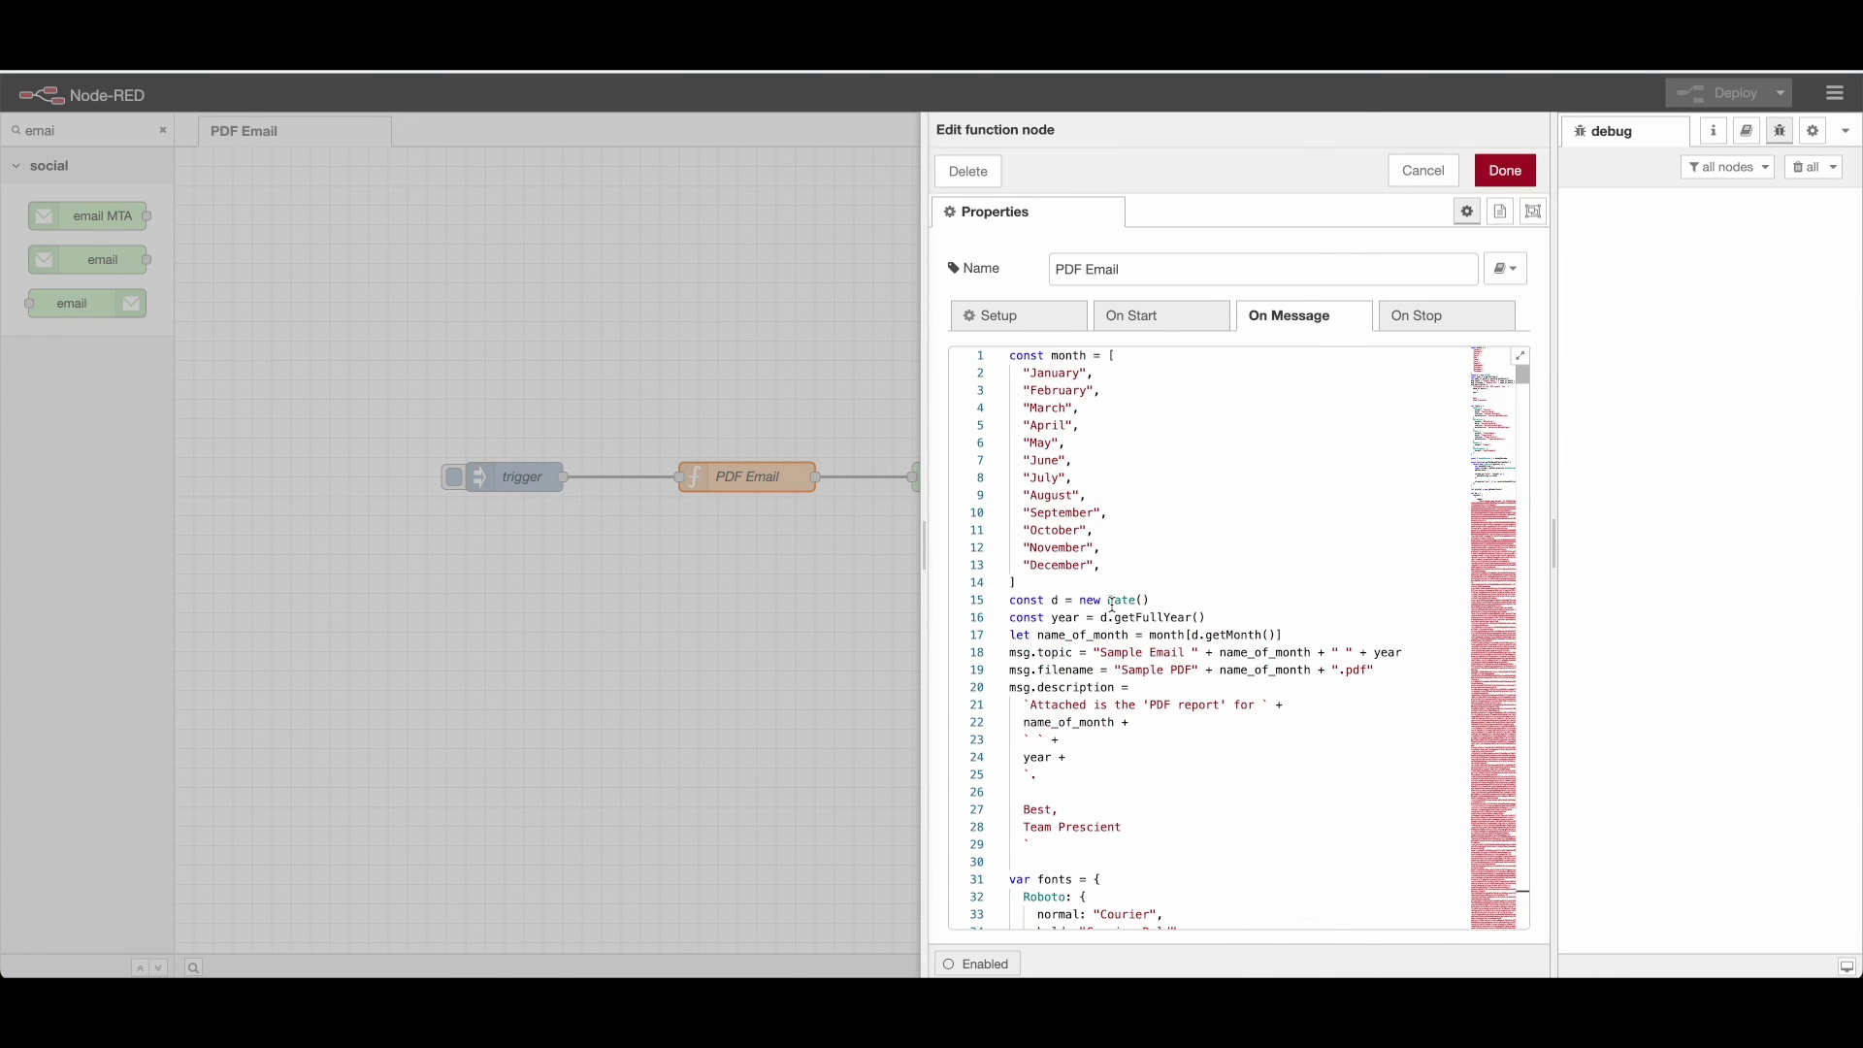
pyautogui.click(1046, 656)
pyautogui.doubleClick(1045, 655)
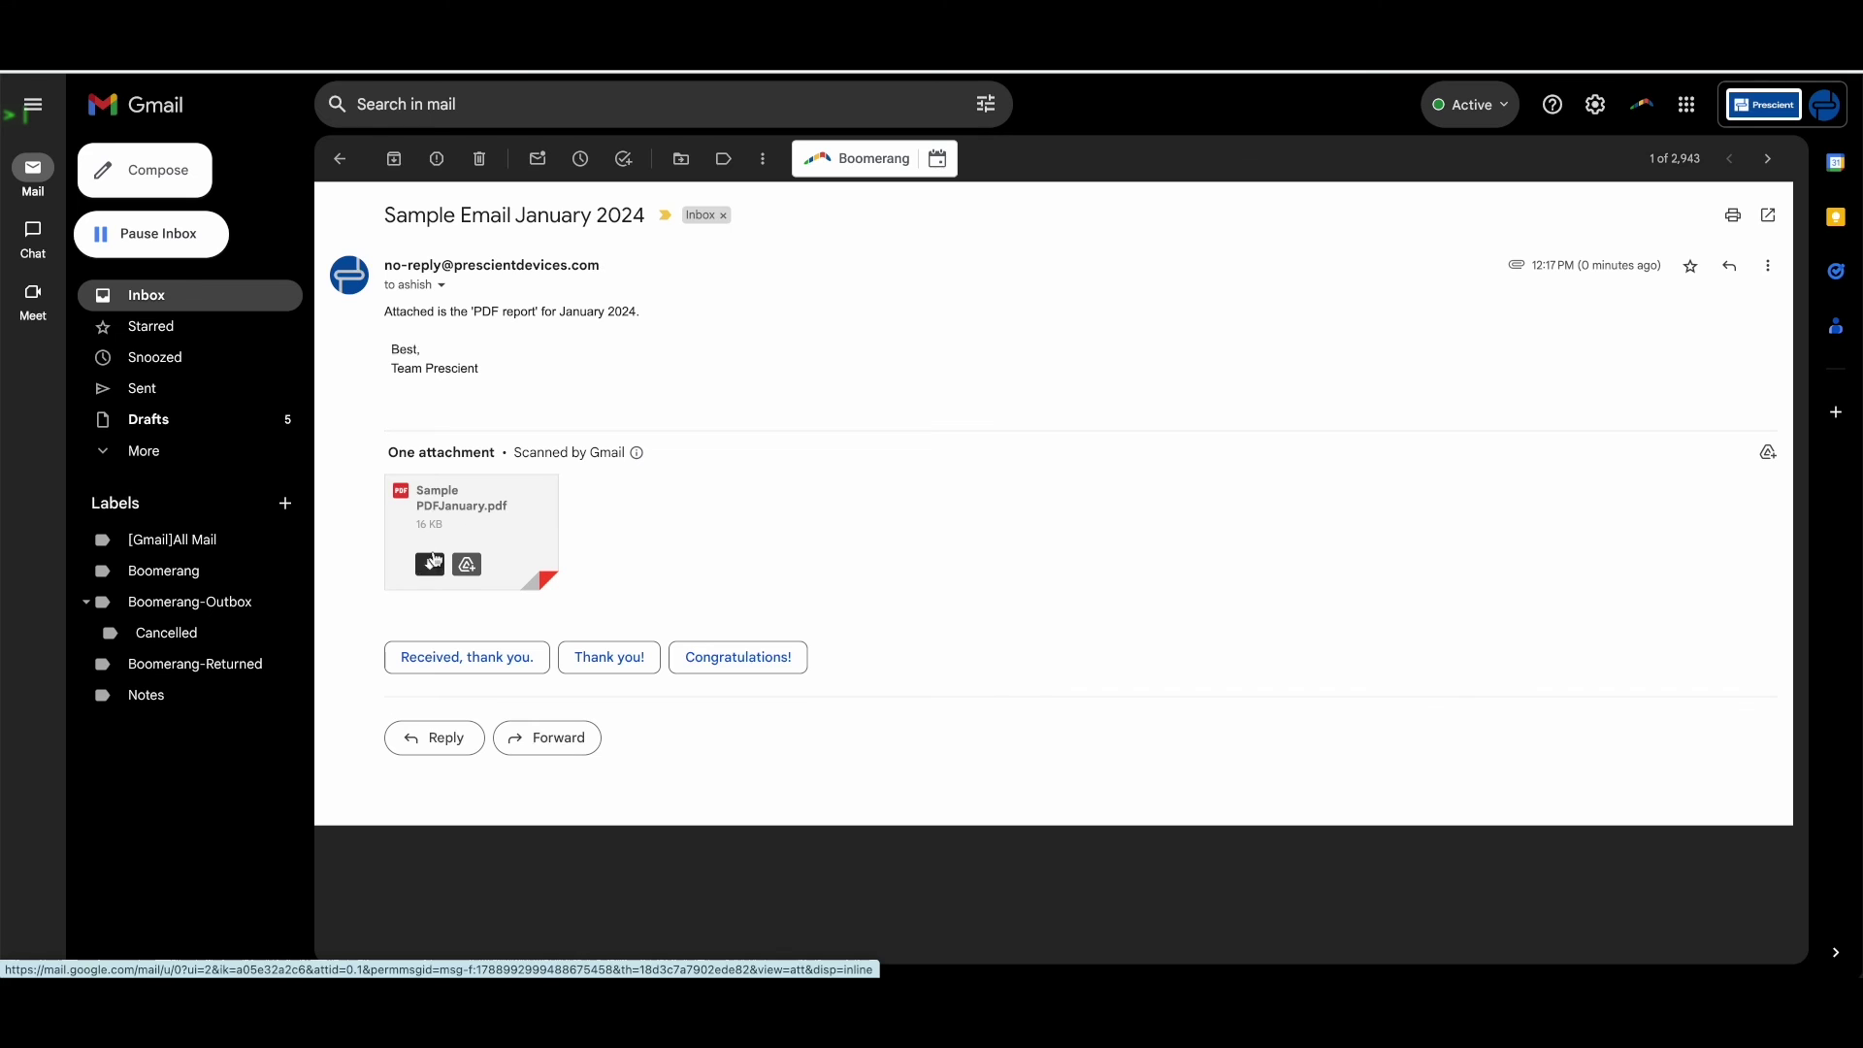
# - Preview the Sample PDFJanuary.pdf attachment tile in the received email
pyautogui.click(474, 517)
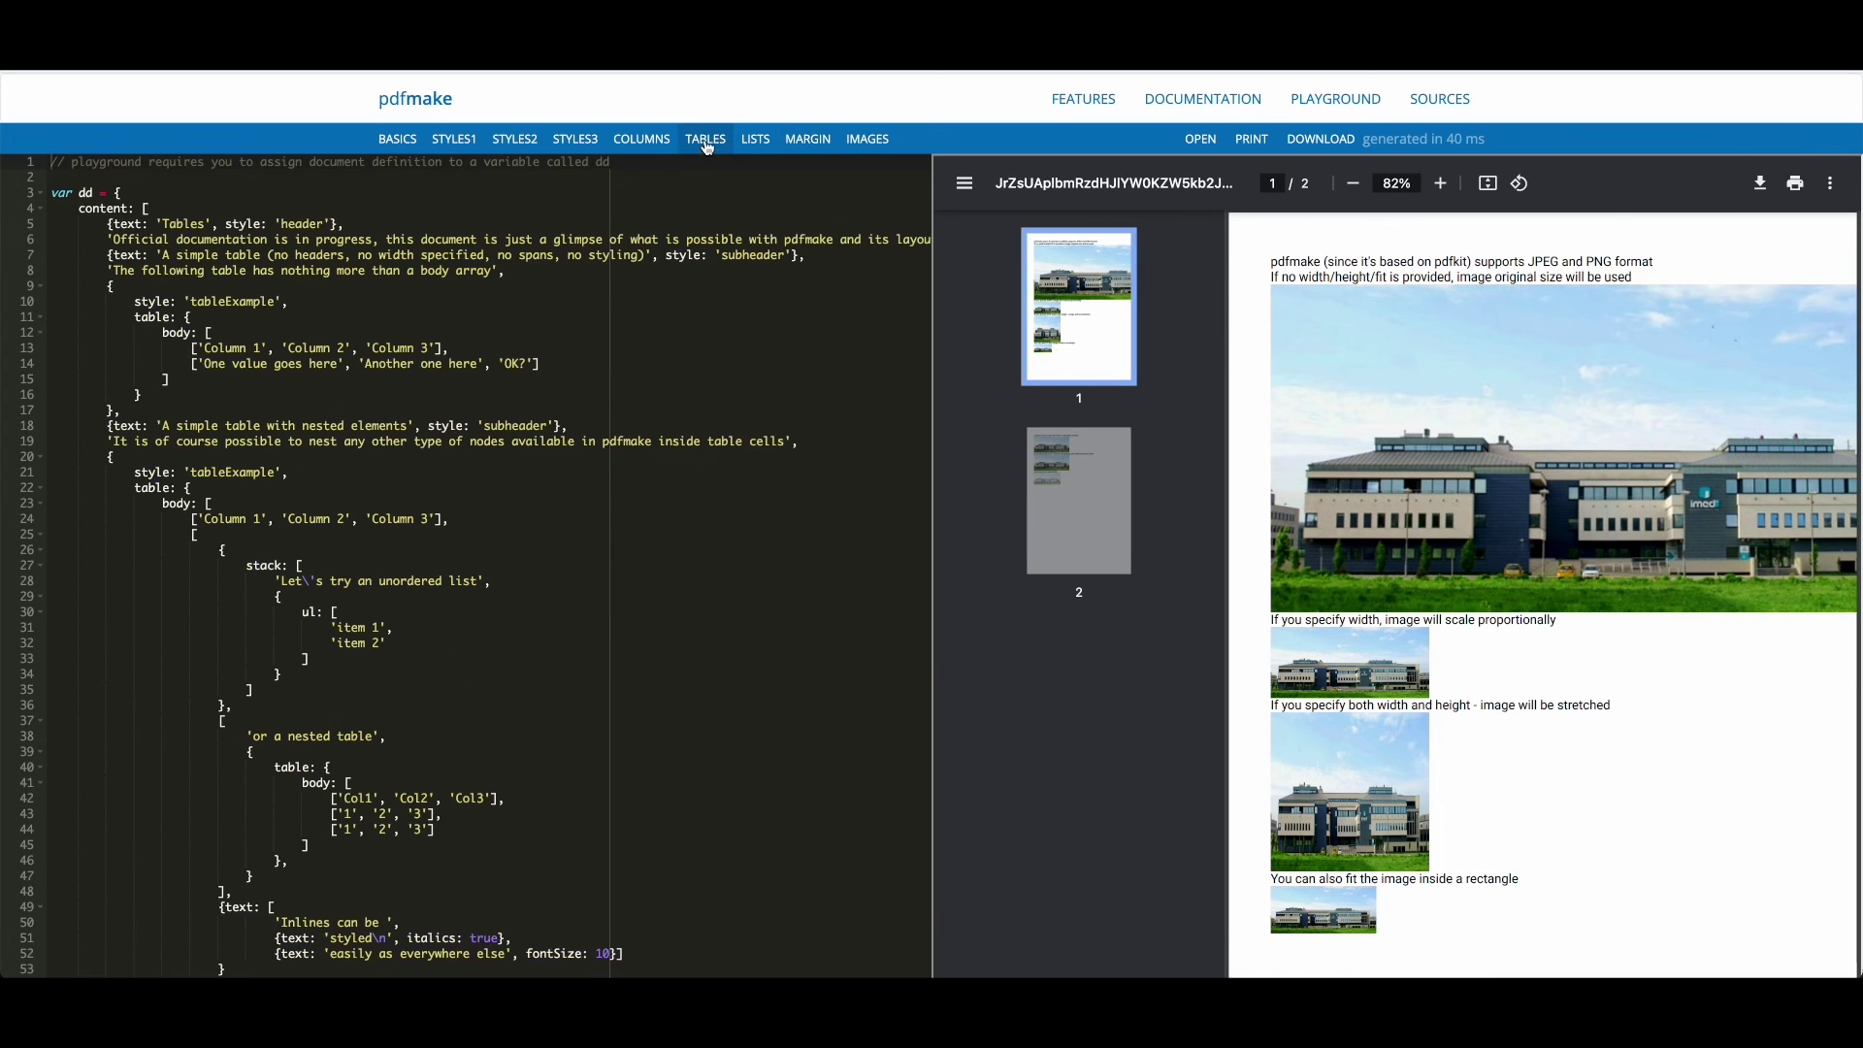
# - Load the TABLES example and select code lines 9–17 defining the simple table
pyautogui.click(704, 138)
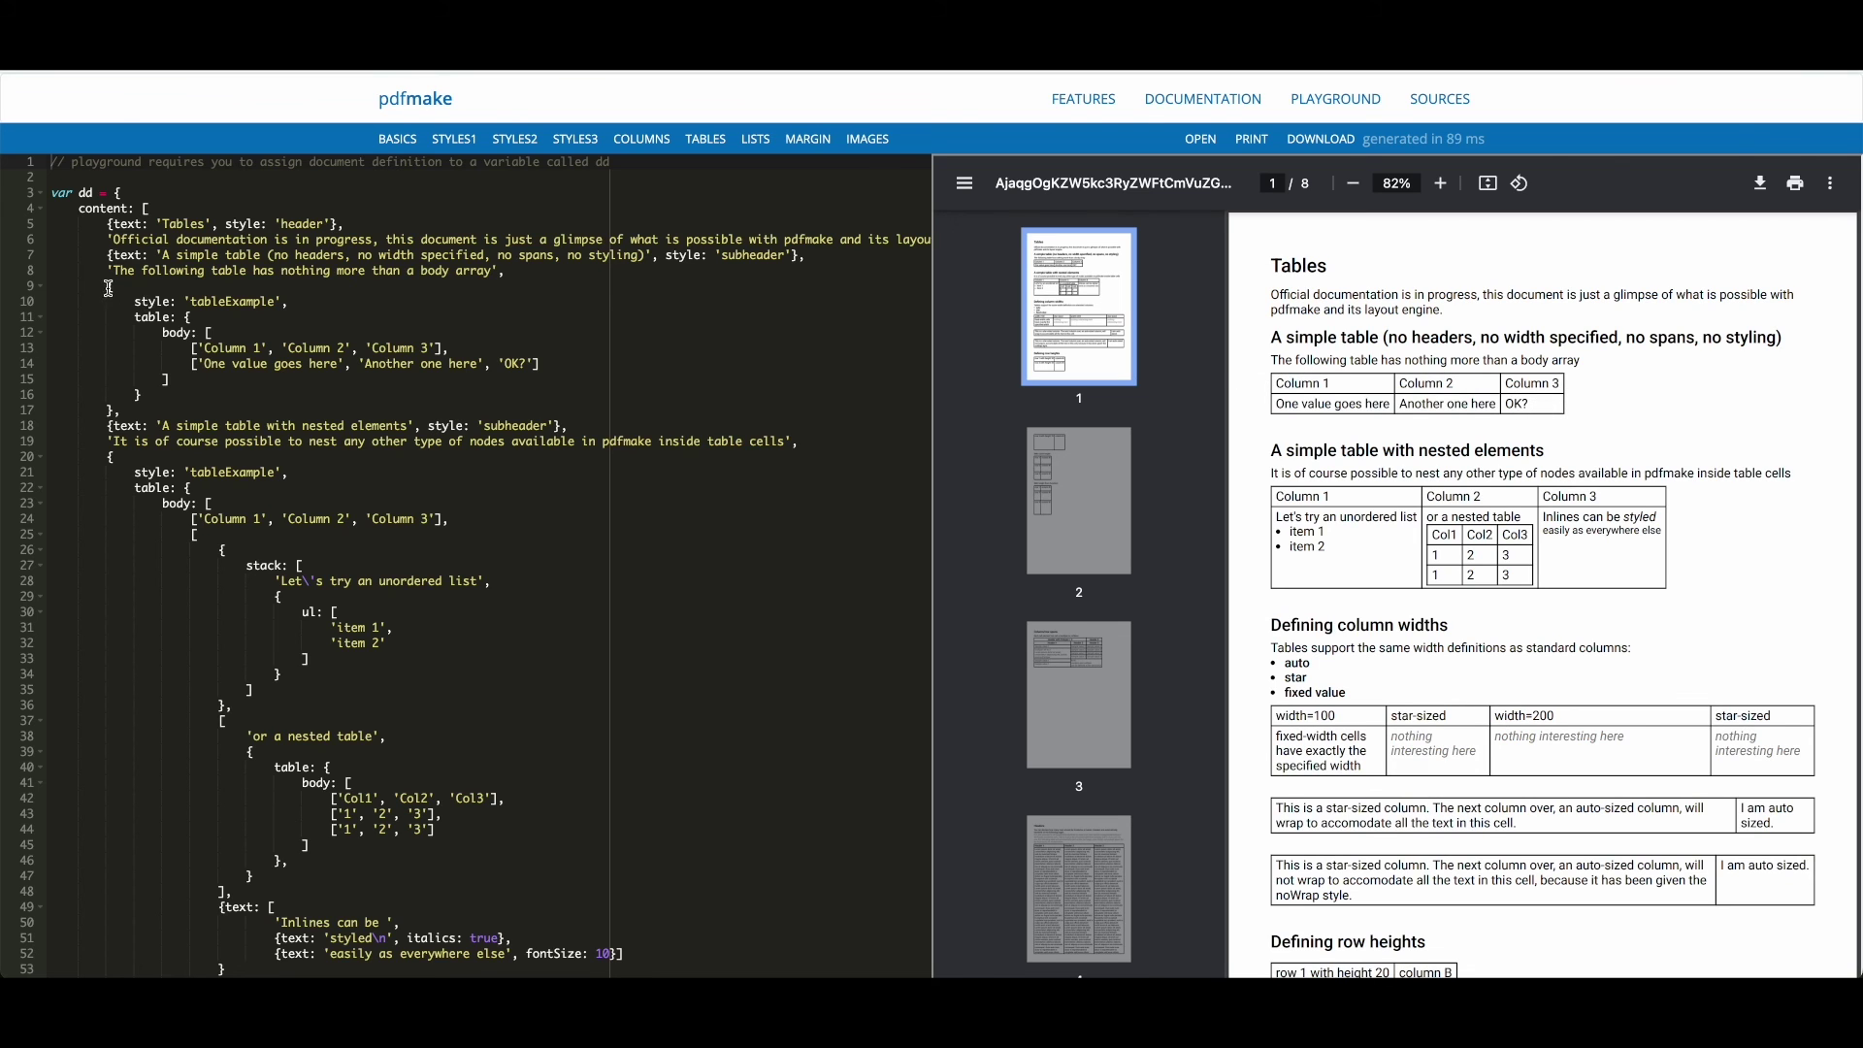
pyautogui.moveTo(106, 286); pyautogui.dragTo(172, 410)
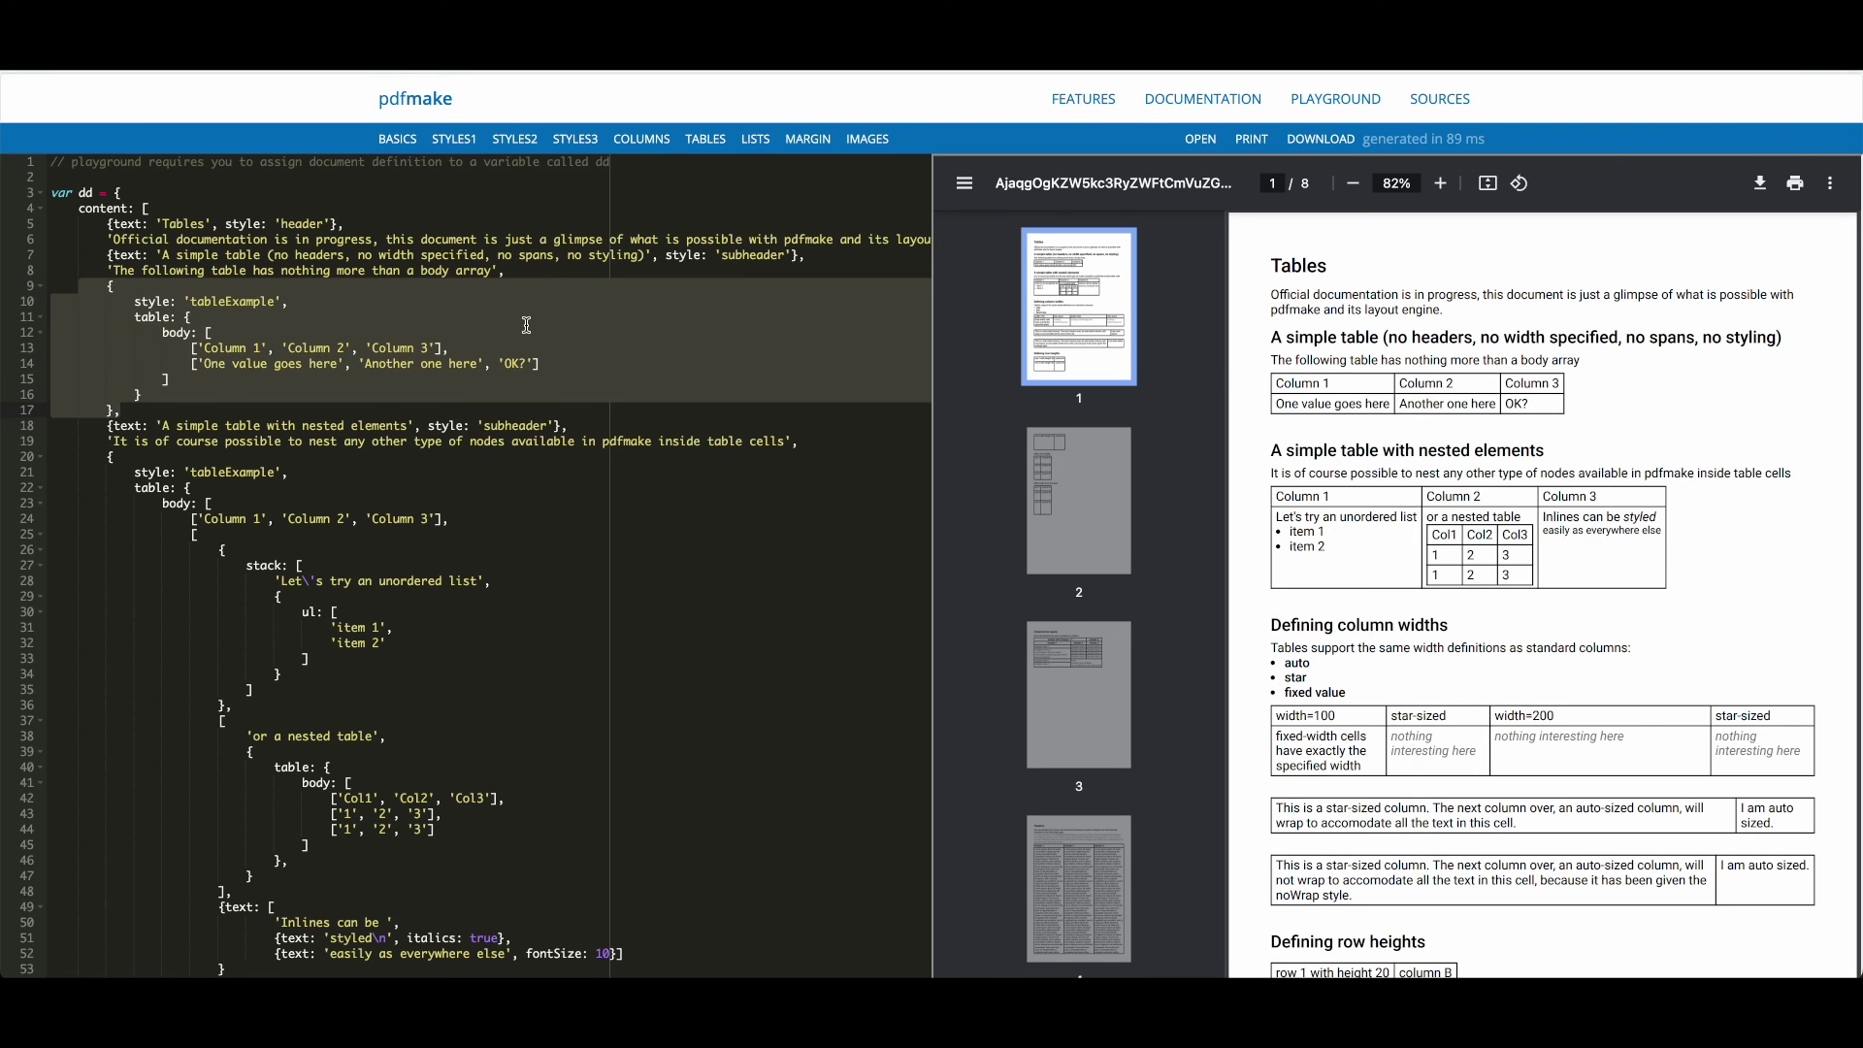